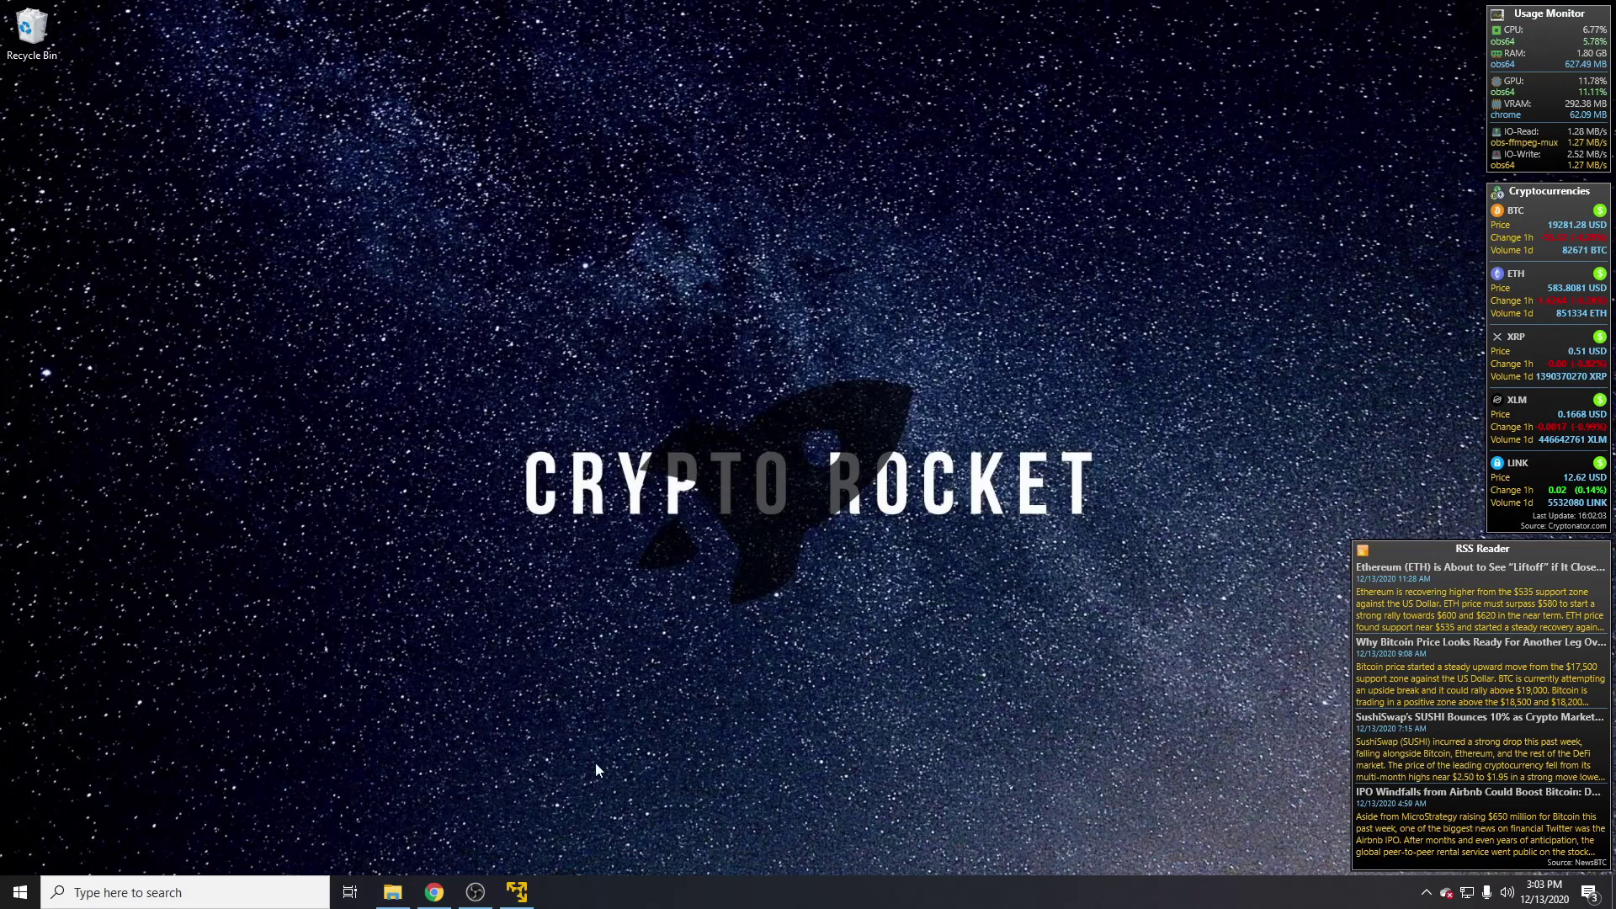
Step: Find Rufus in Windows search, confirm it detects the 16 GB Tails USB drive (Disk 5), then close it
click(213, 893)
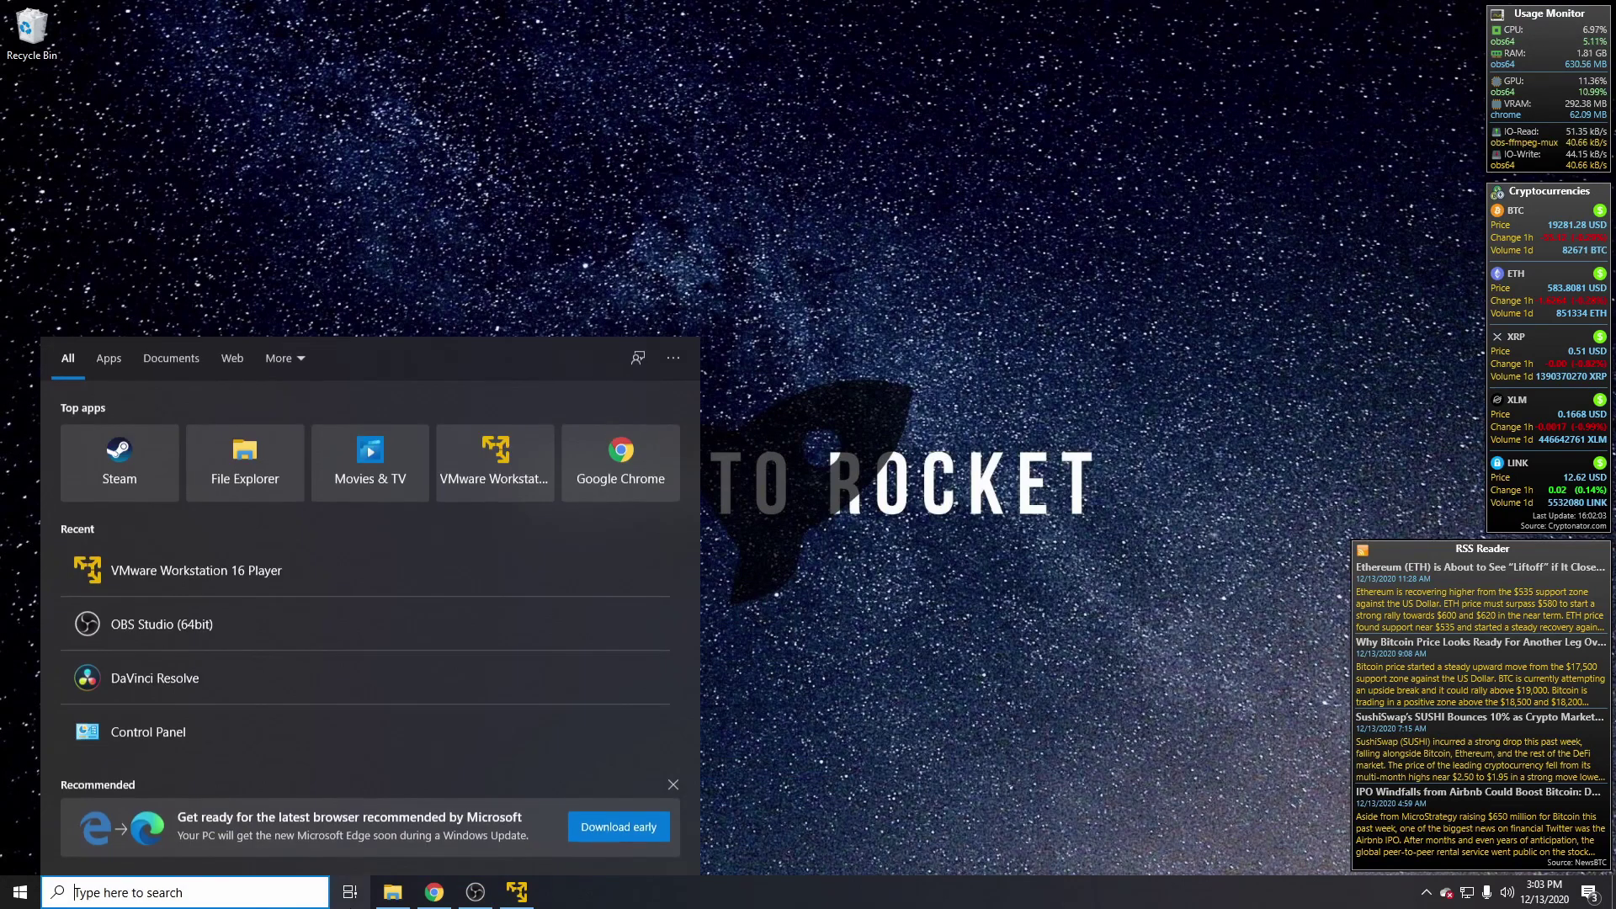
text(ruf)
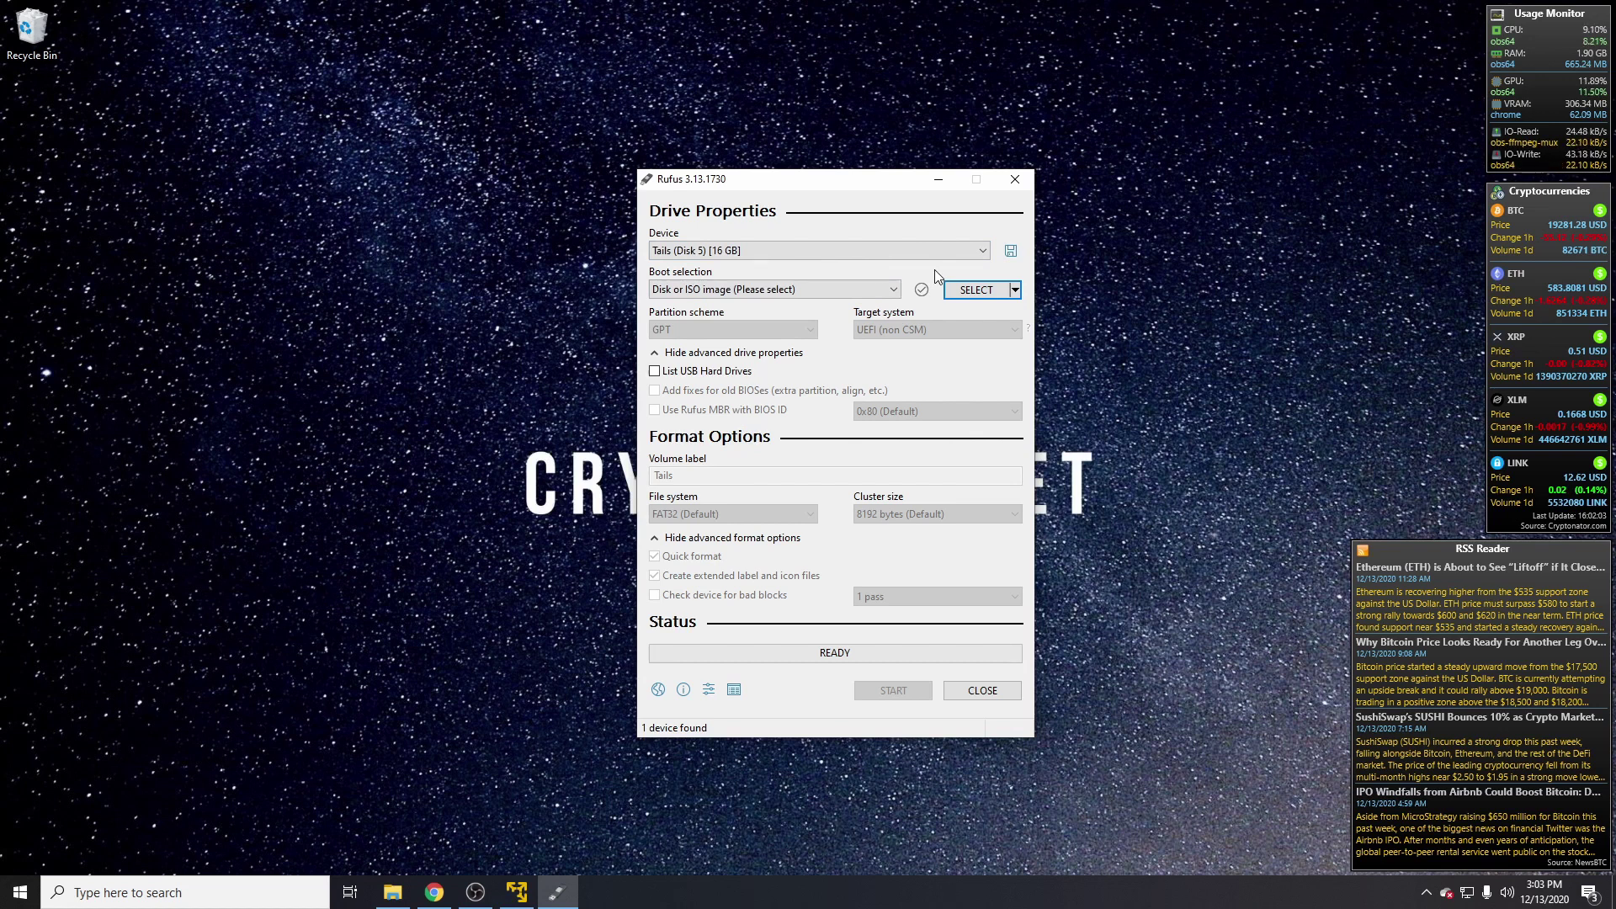
click(1013, 180)
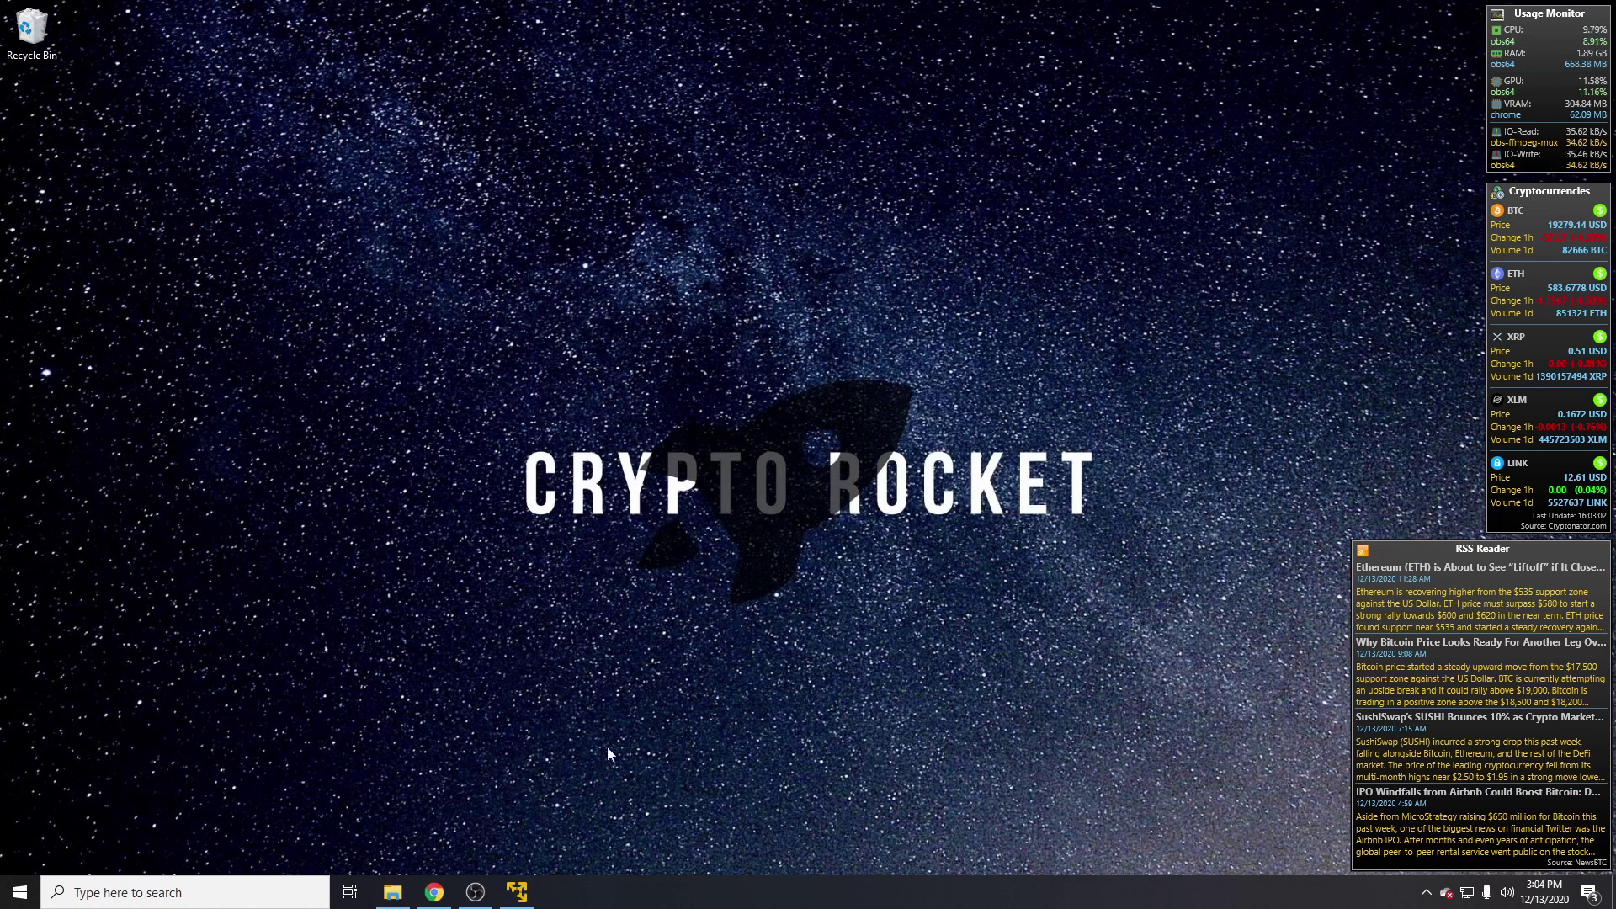
Step: Restore and maximize the Tails virtual machine window, then dismiss the non-free VM warning
click(517, 892)
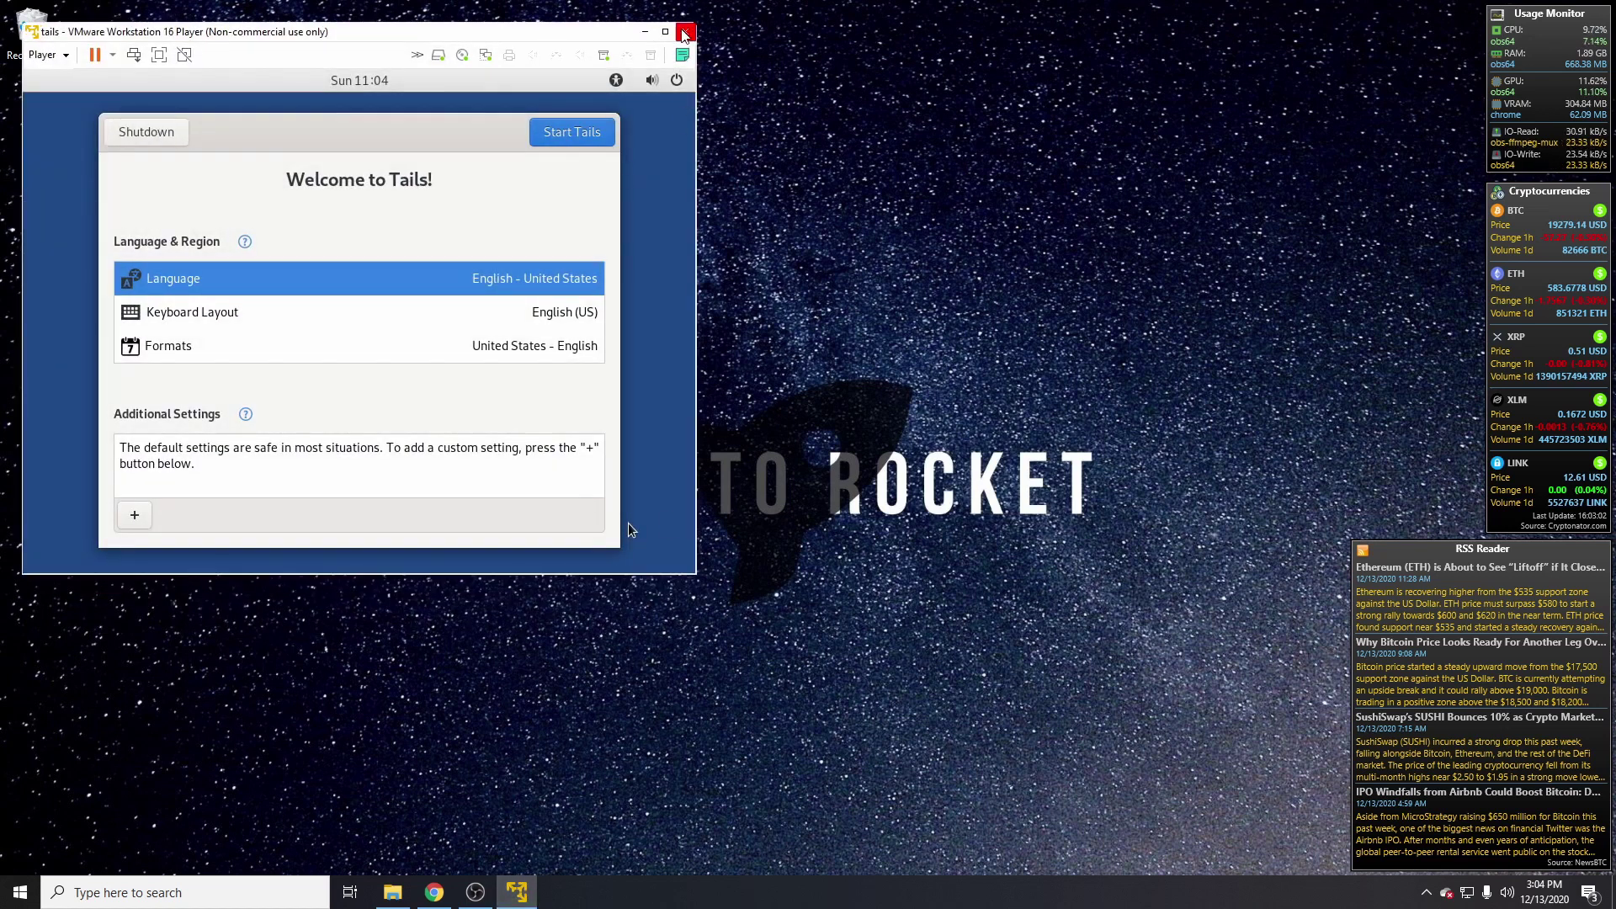
click(665, 32)
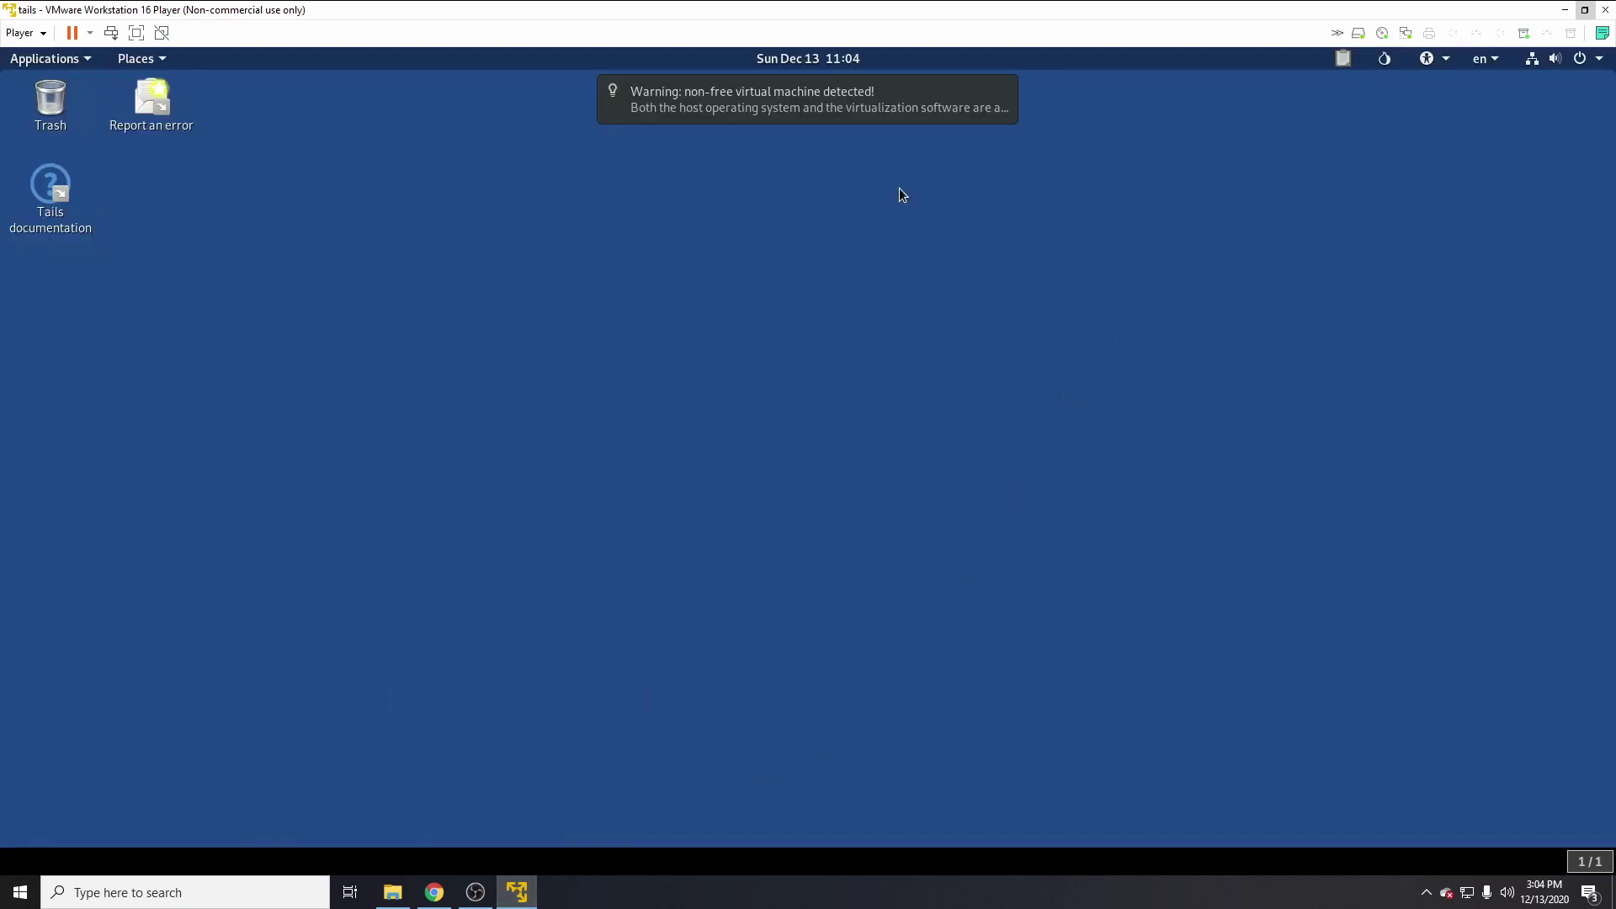
mouse_move(831, 122)
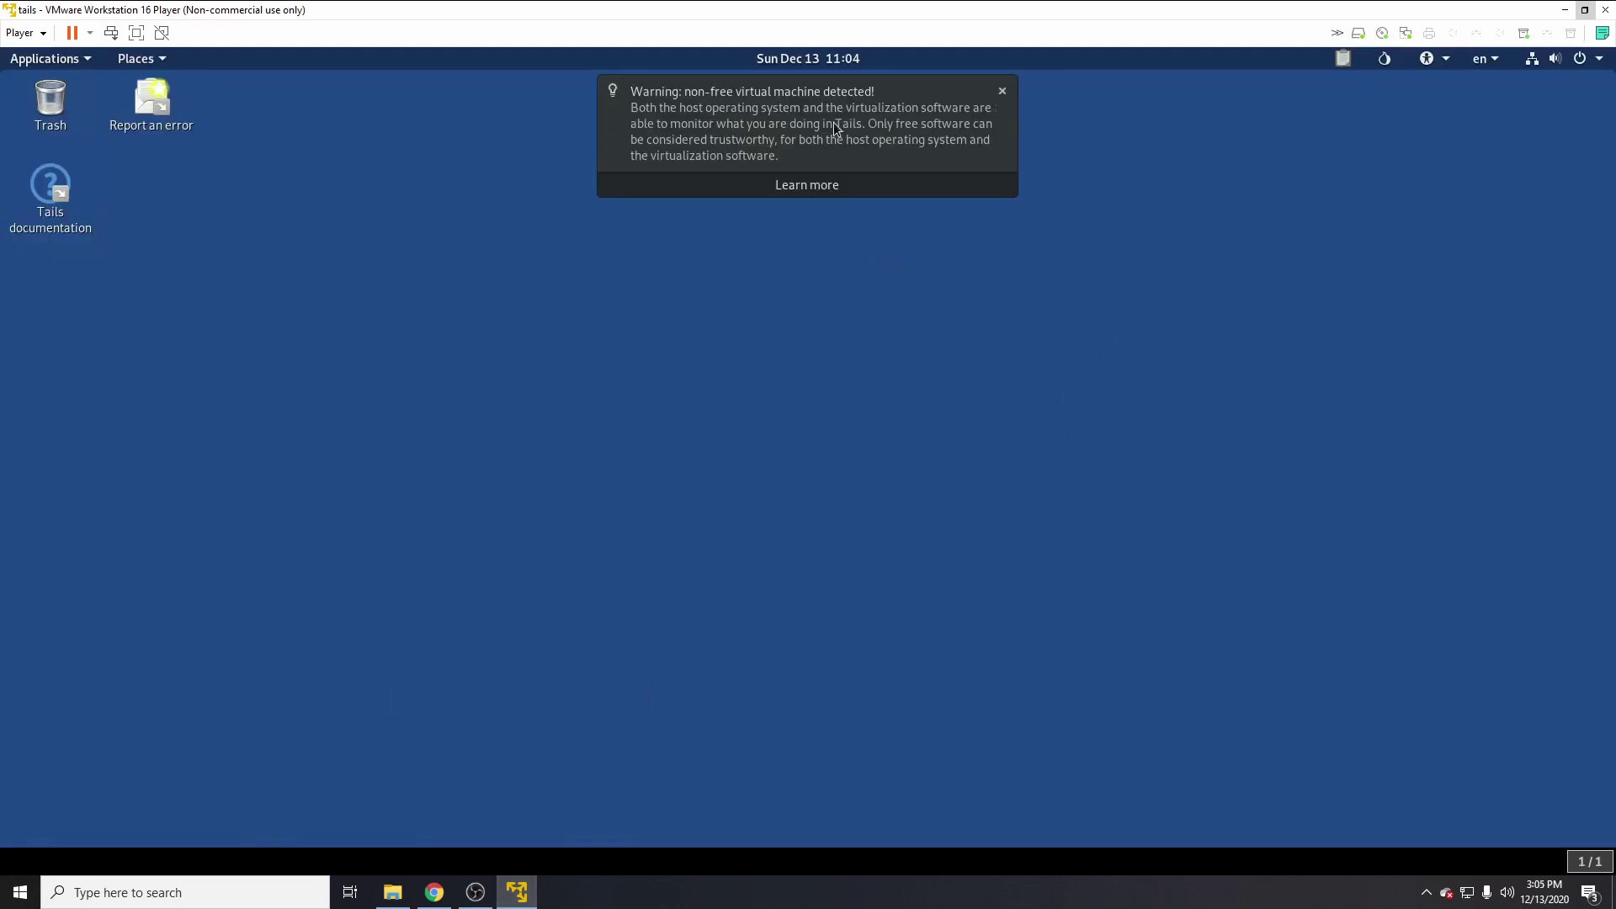
click(1002, 93)
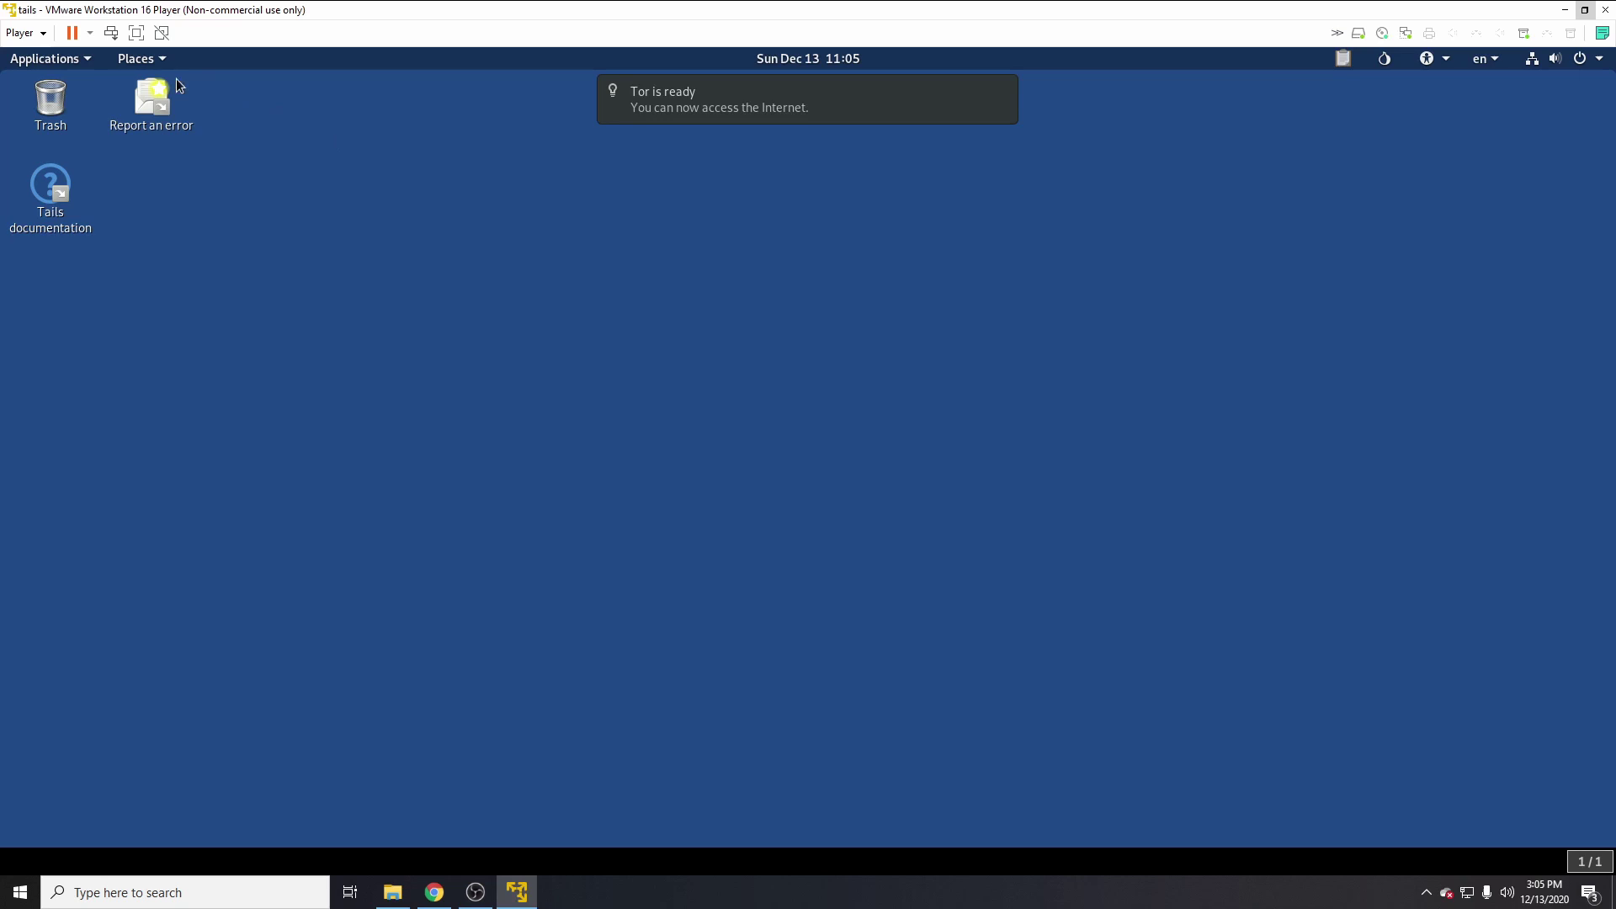
Step: Launch the Tails Installer from Applications > Tails and center its window
click(47, 59)
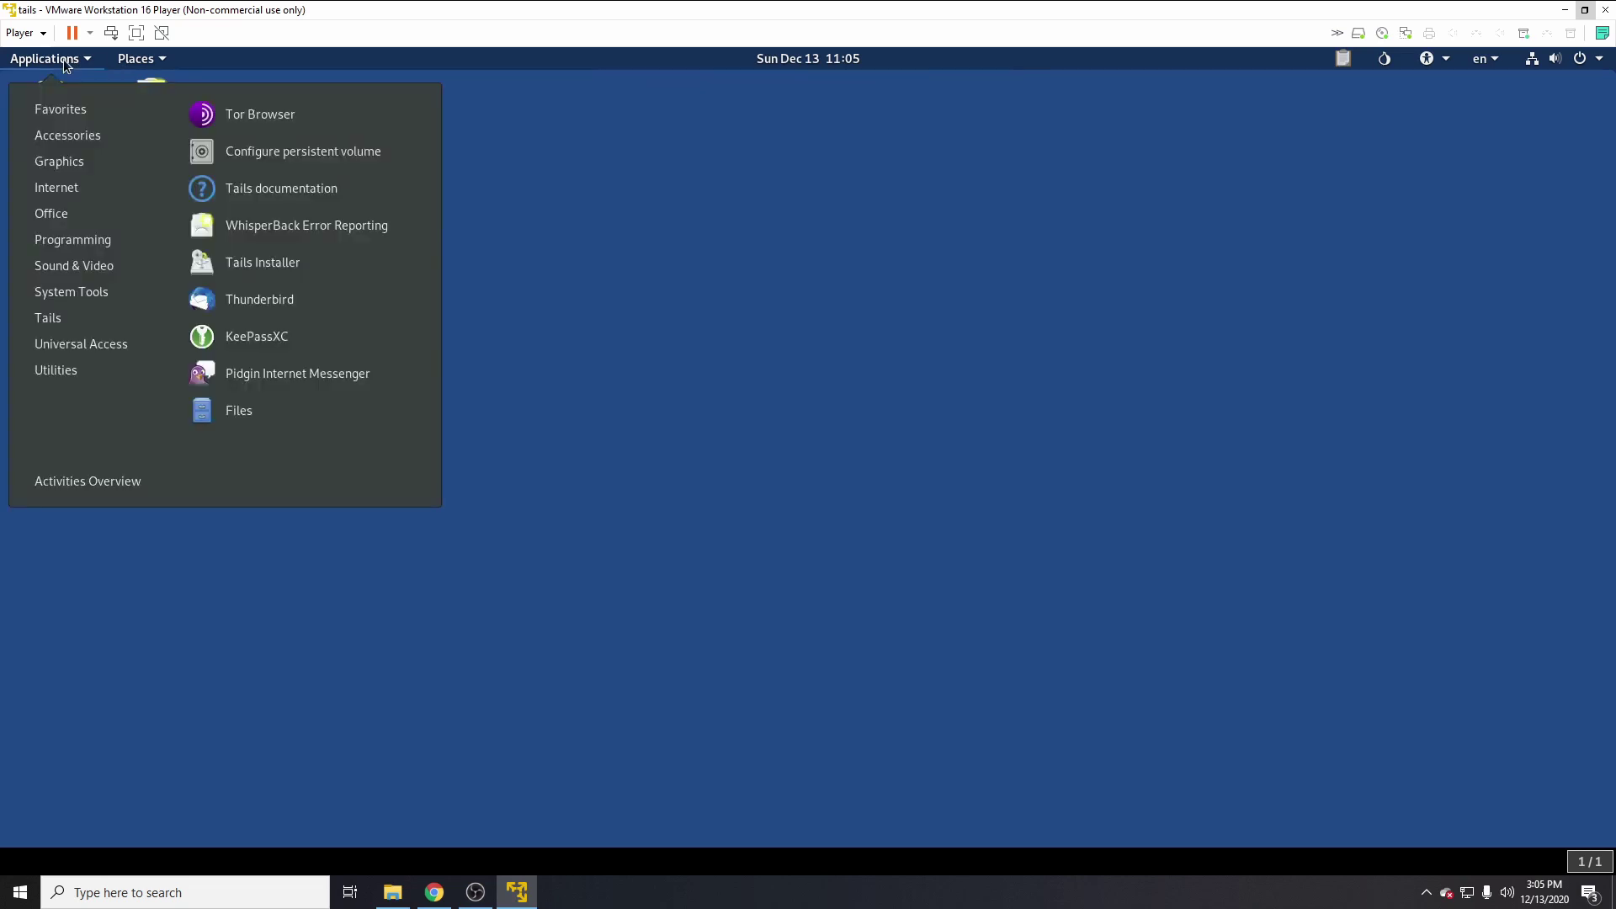
mouse_move(27, 324)
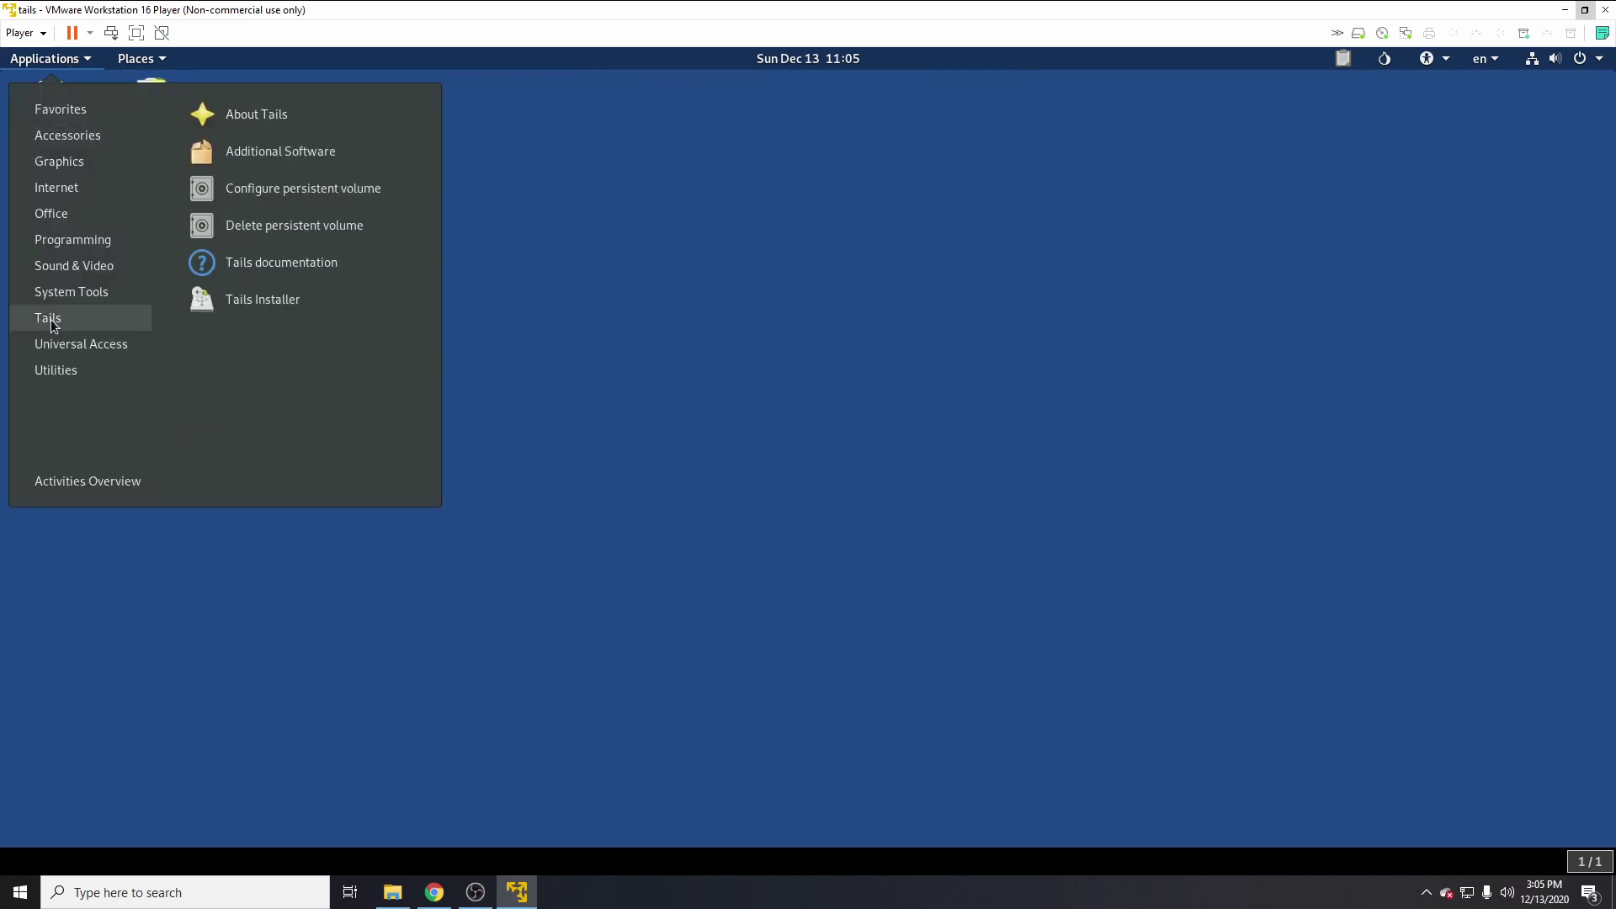
click(229, 311)
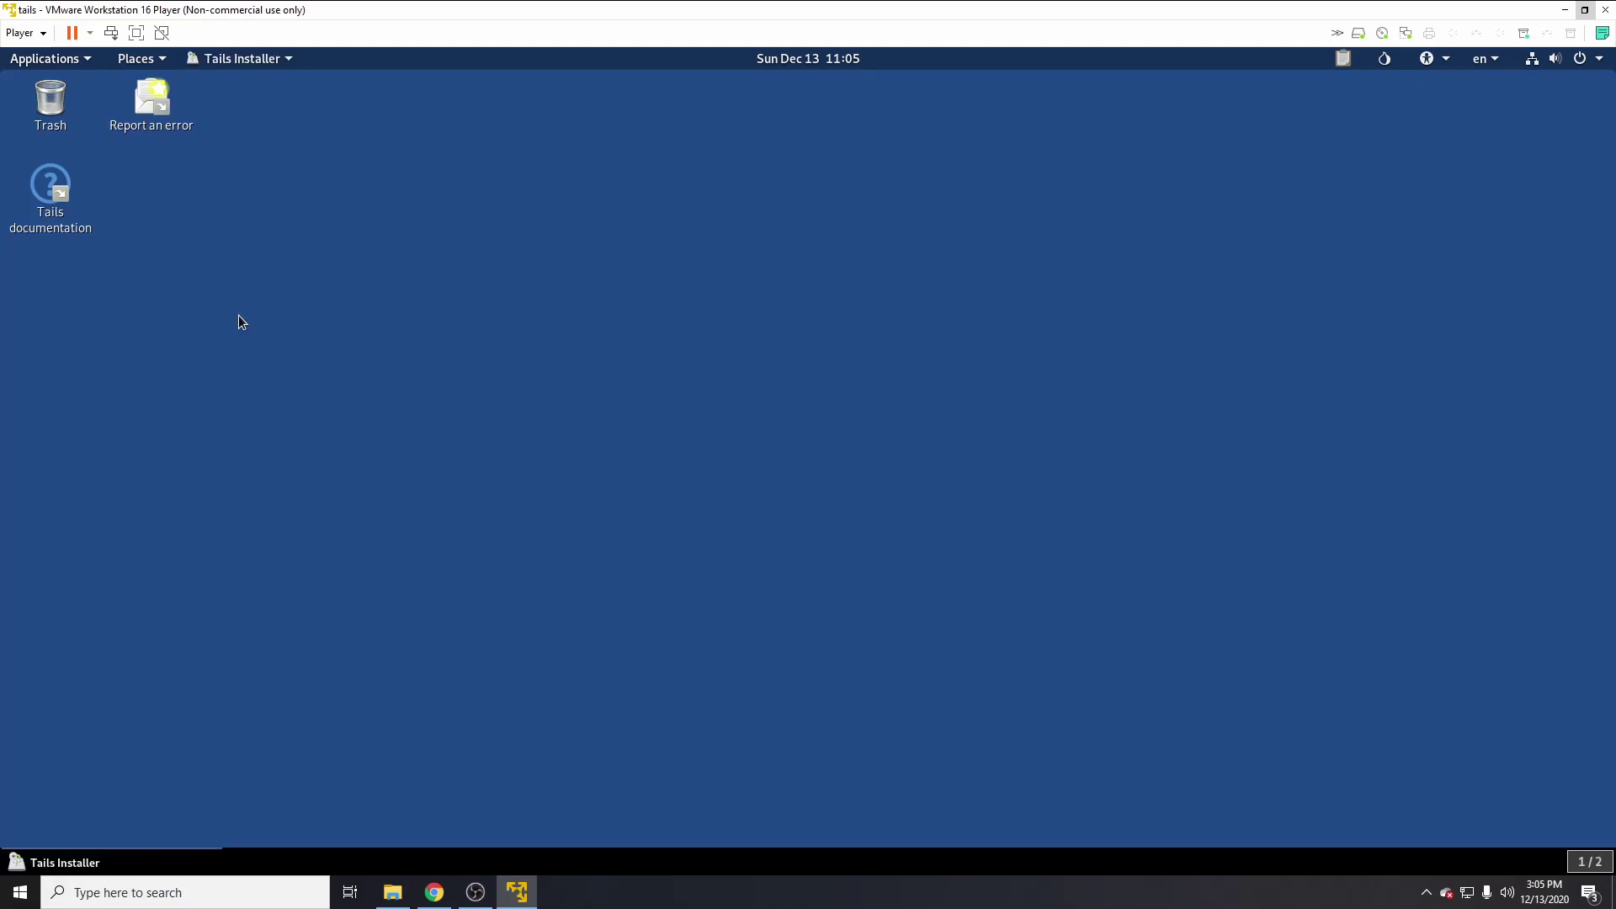
drag(416, 206, 660, 205)
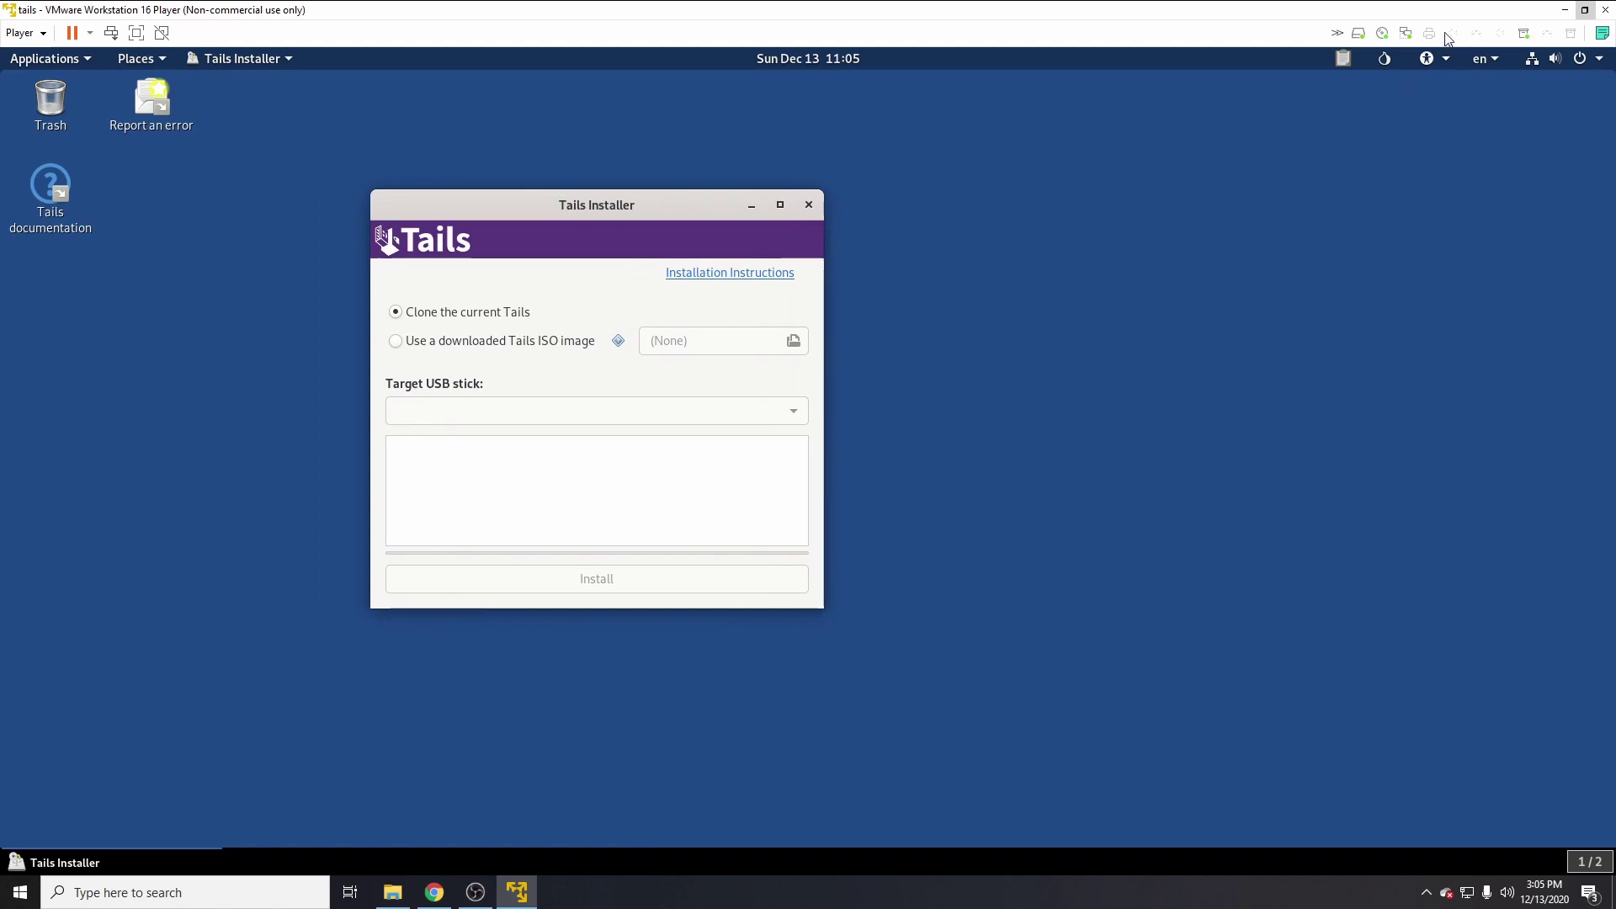
Step: Connect the 15.9 GB PNY USB stick to the VM, confirm the installer targets it, then close the installer
click(1571, 36)
click(1561, 52)
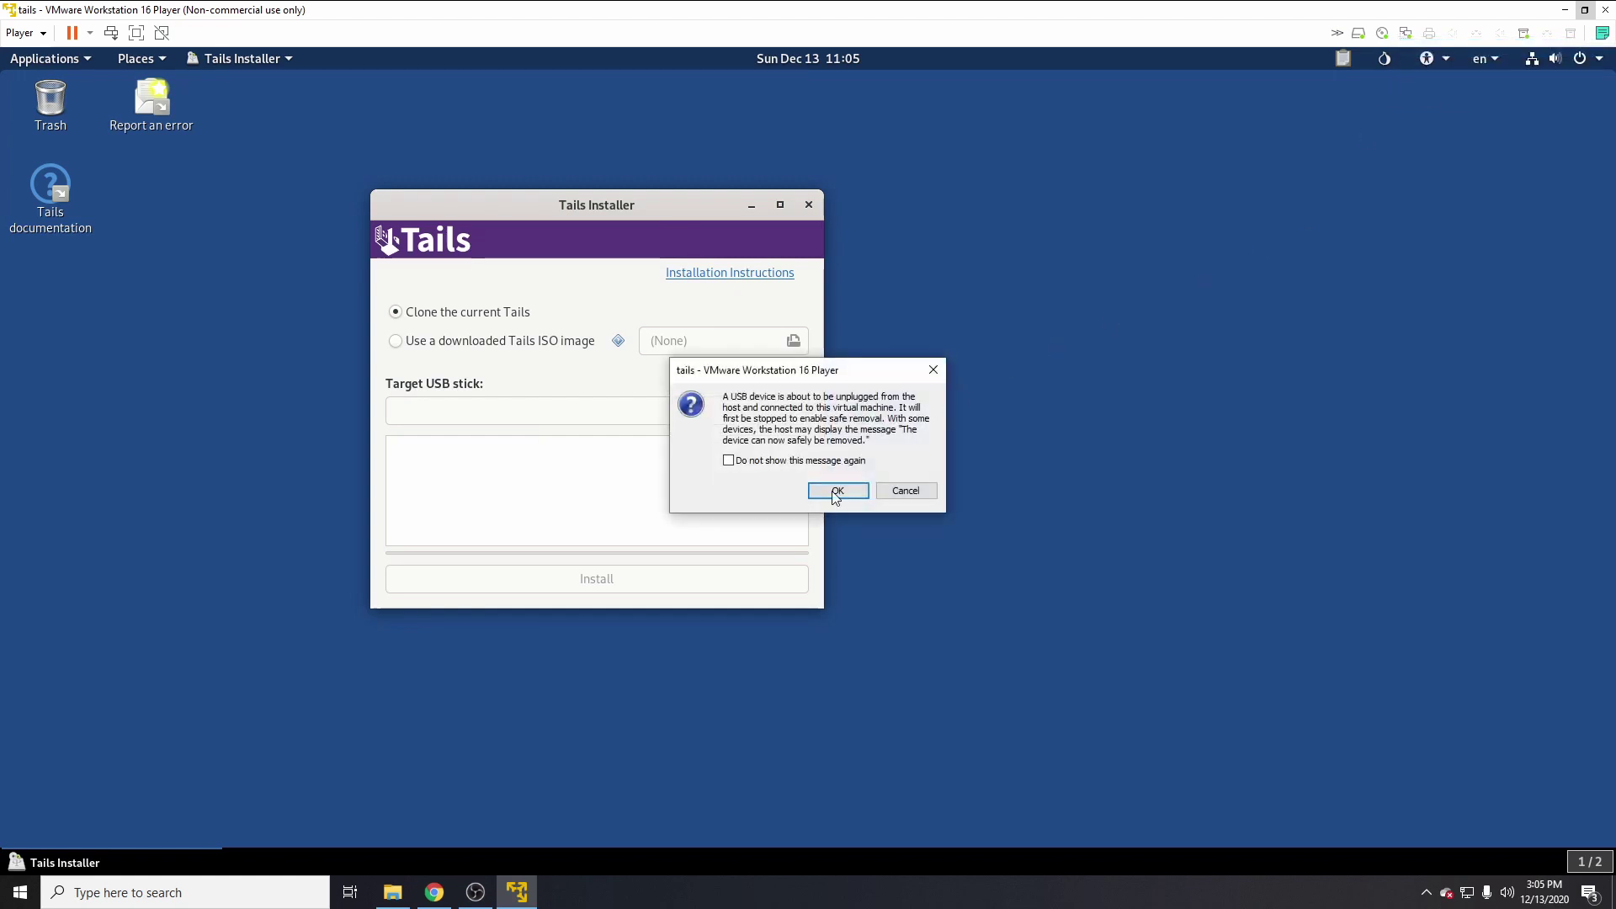
click(833, 489)
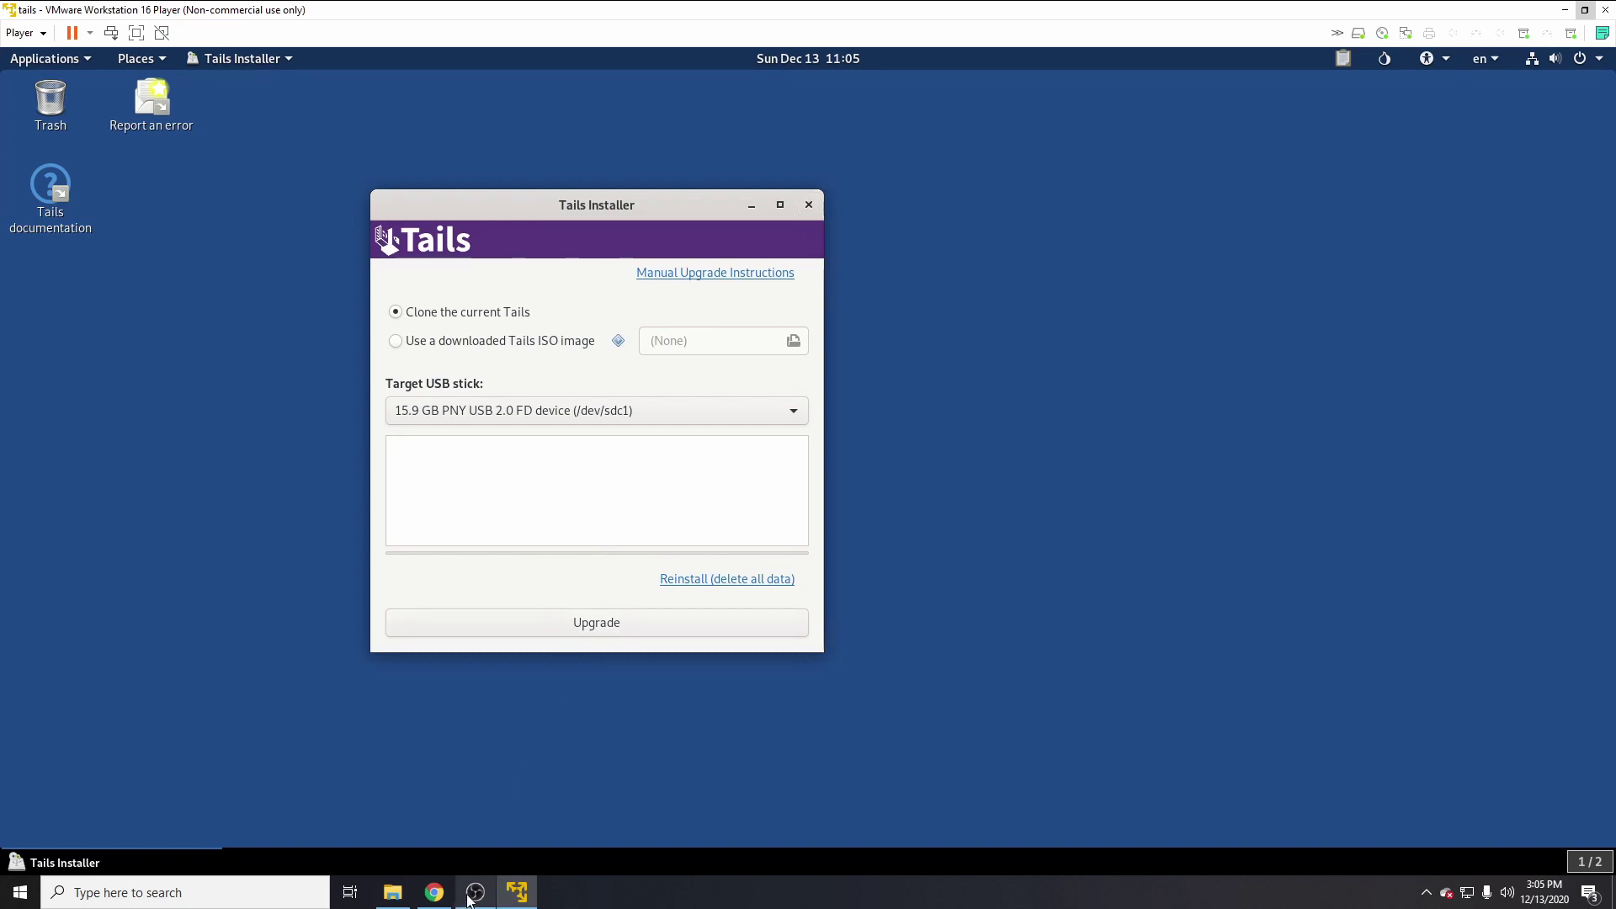
mouse_move(469, 899)
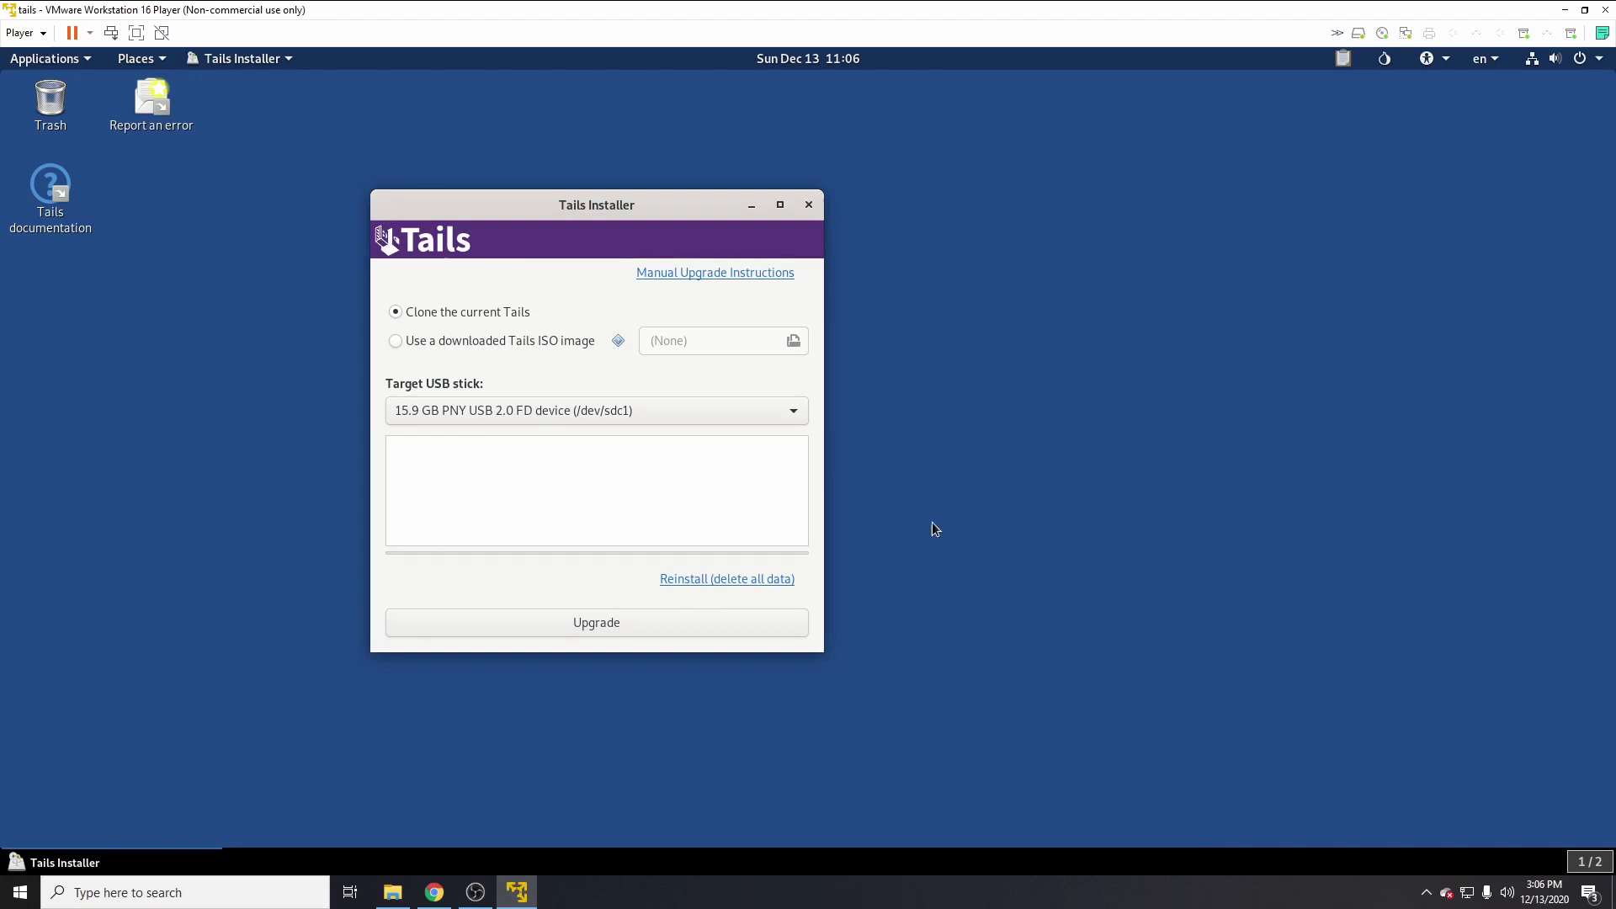
click(809, 205)
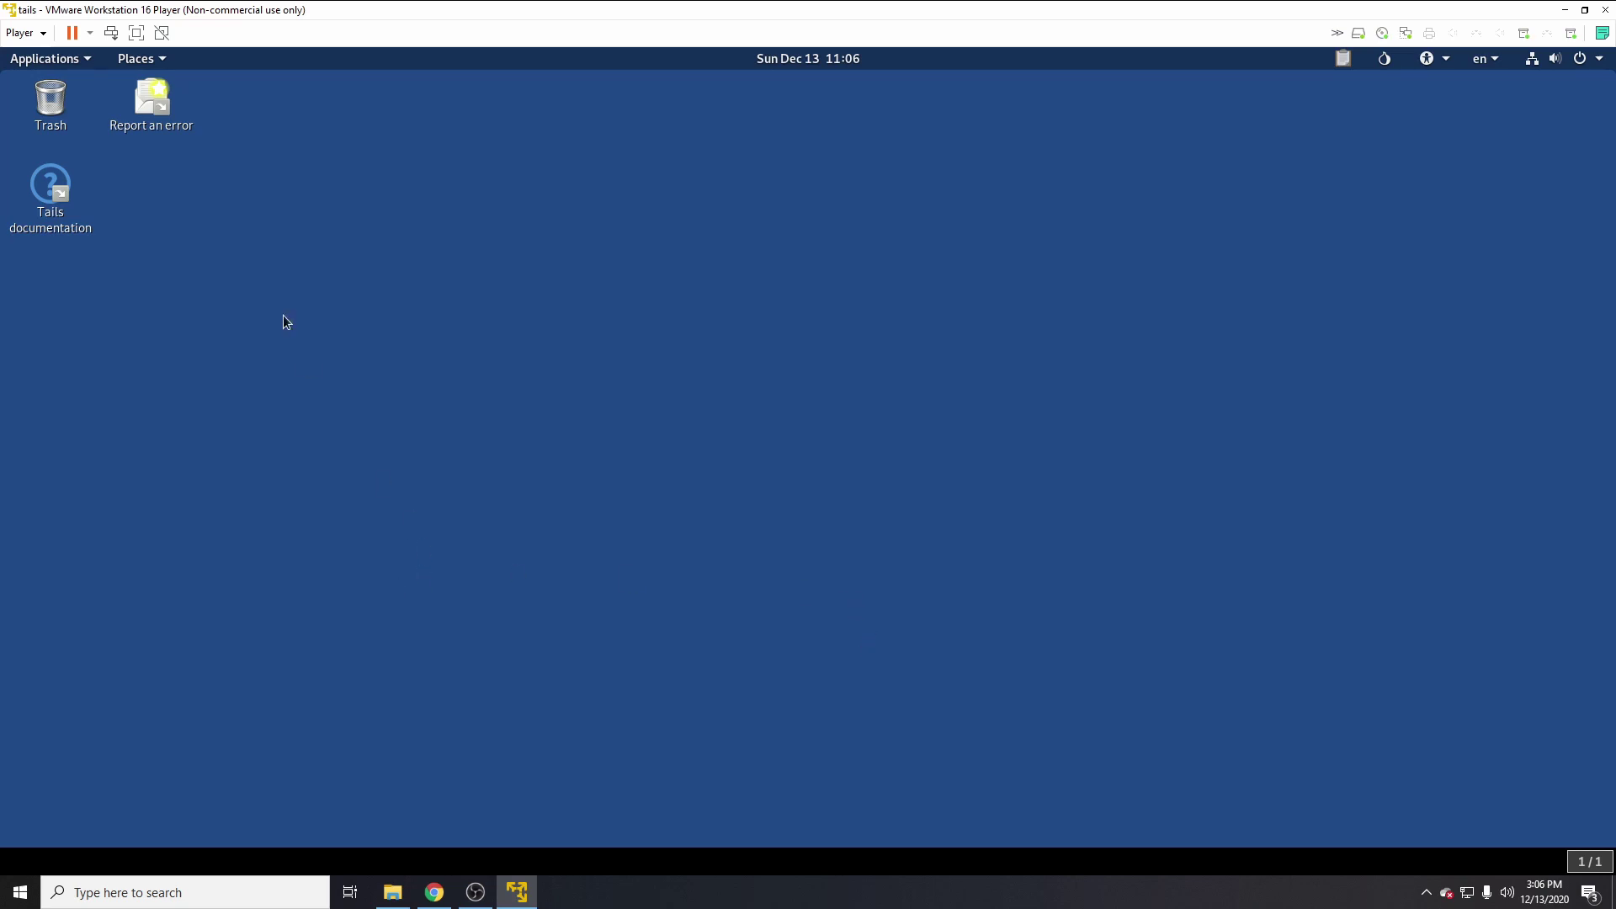
Step: Launch Configure persistent volume, enter and confirm a passphrase, and create the encrypted volume
click(83, 63)
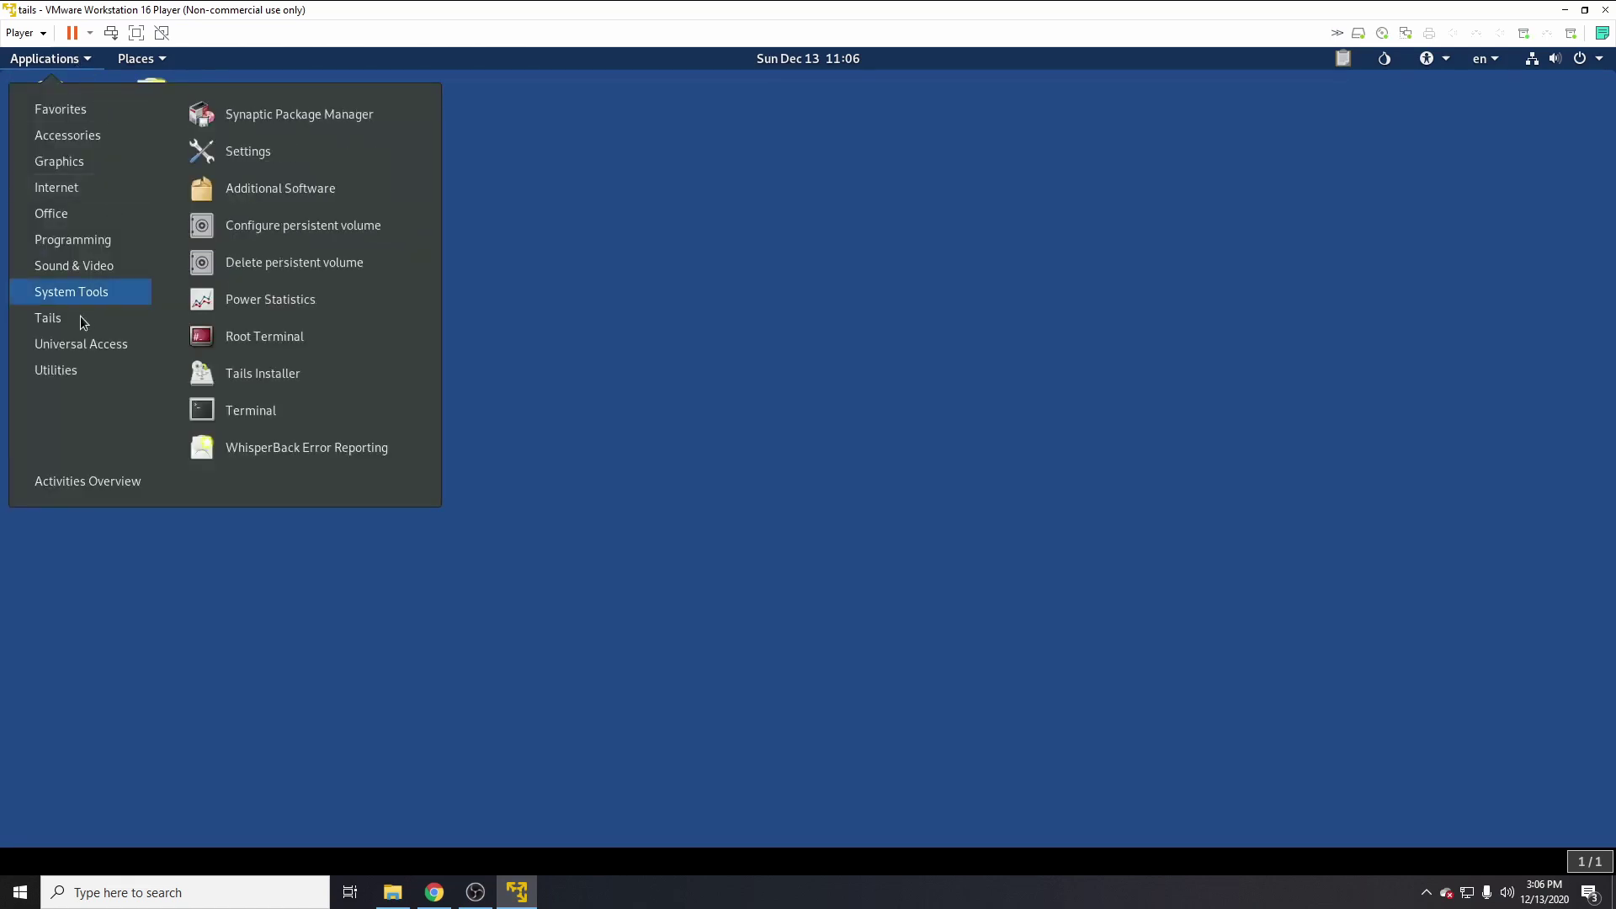
mouse_move(53, 328)
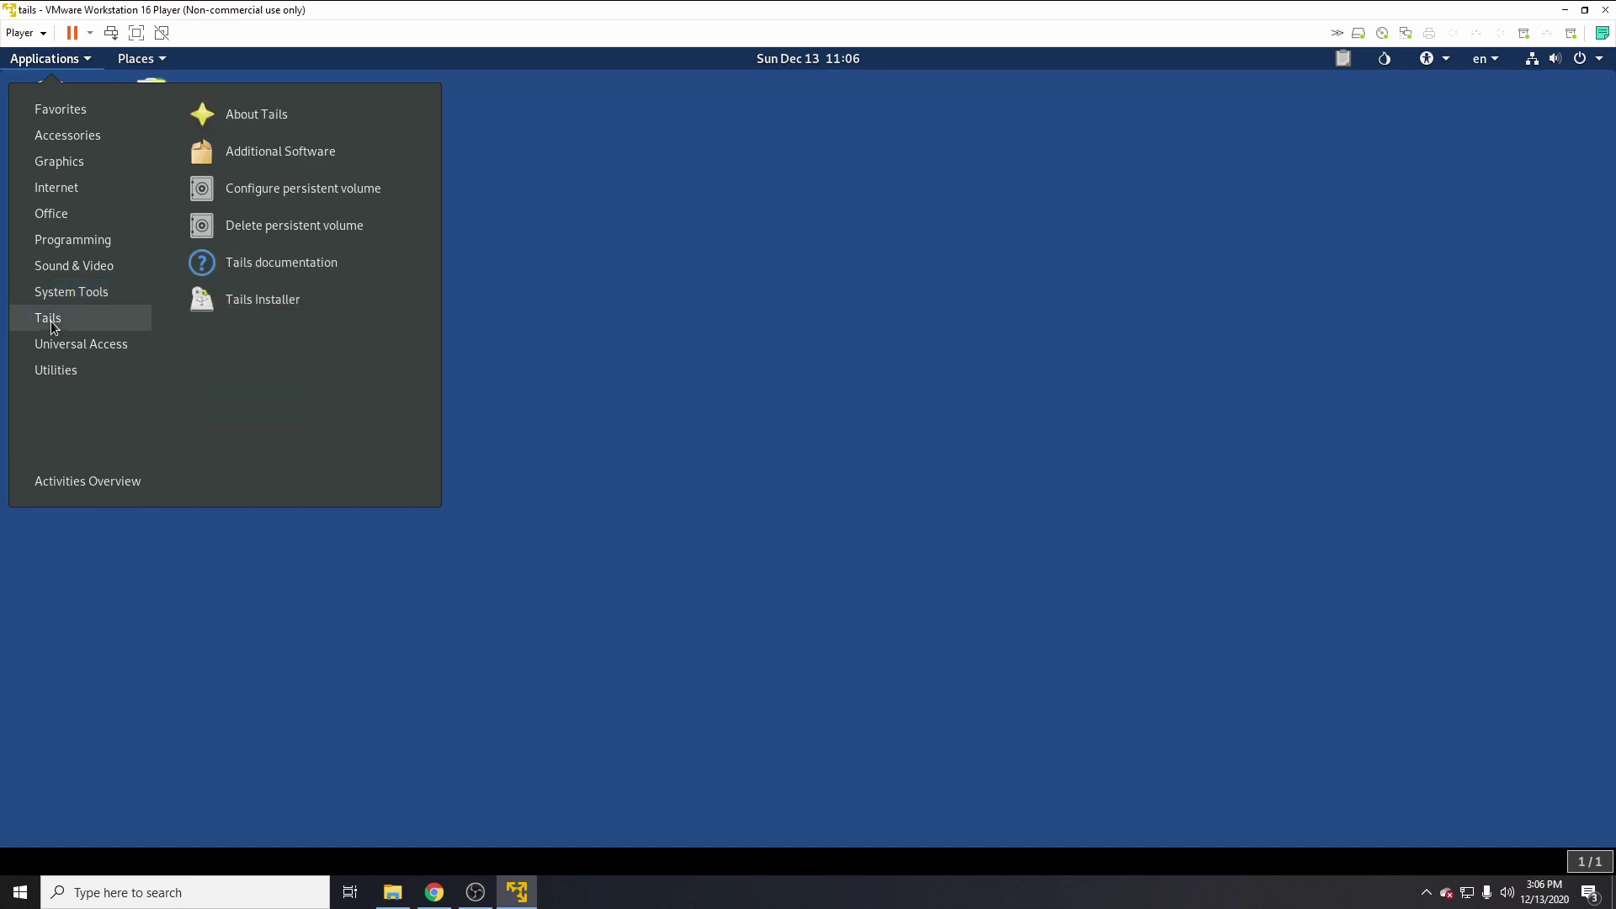
click(273, 190)
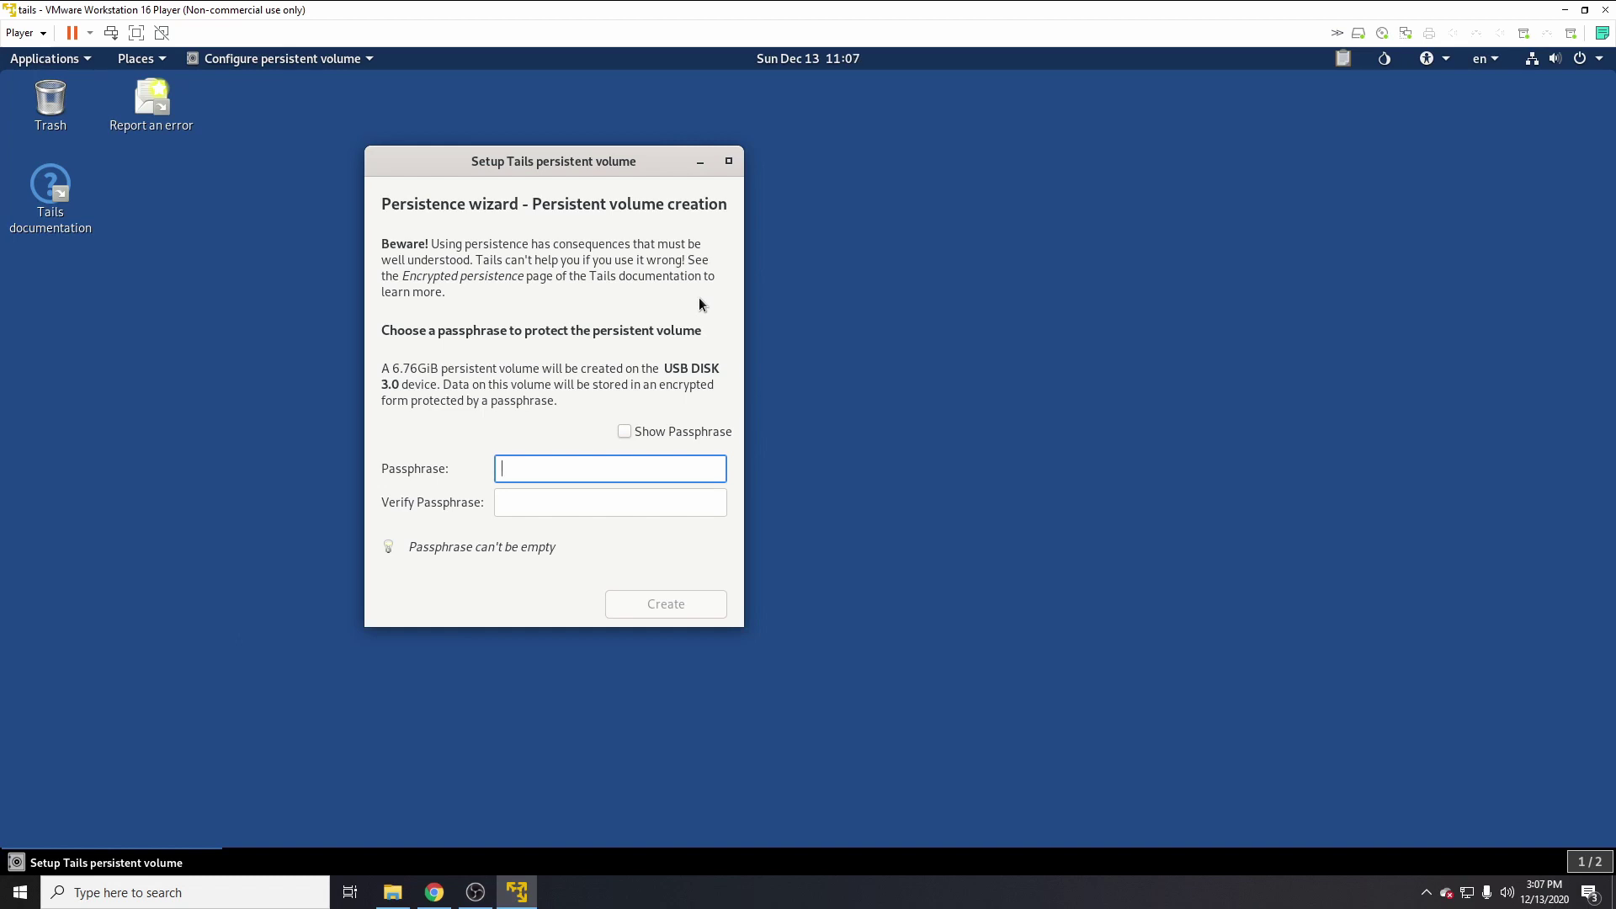
text(•••••••••••)
key(Tab)
text(•)
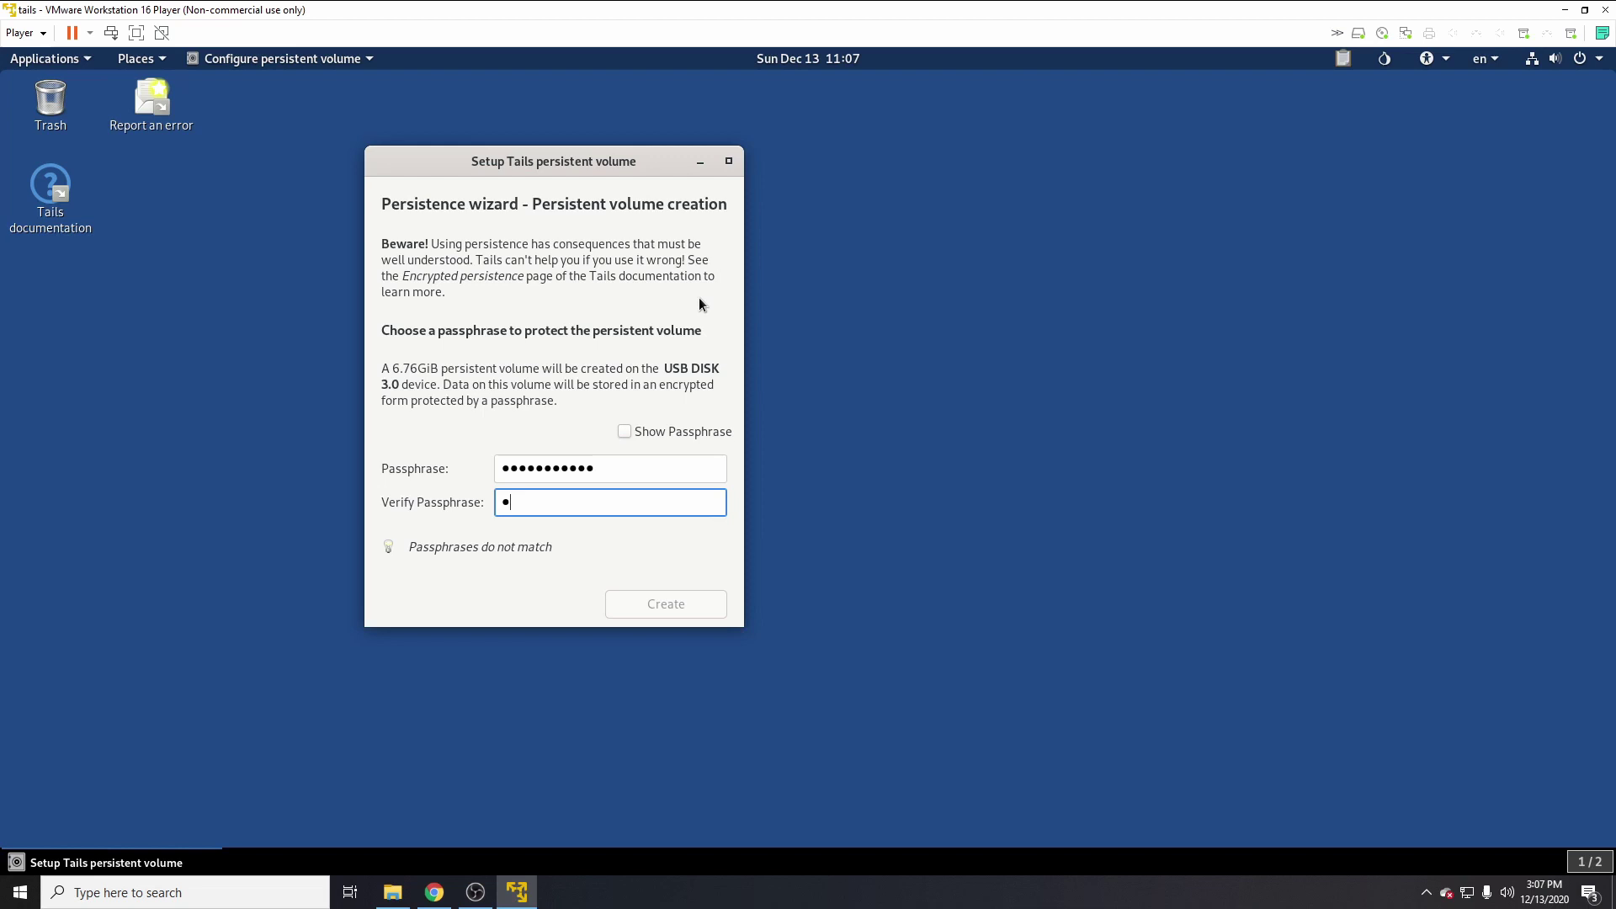
text(••••••••••)
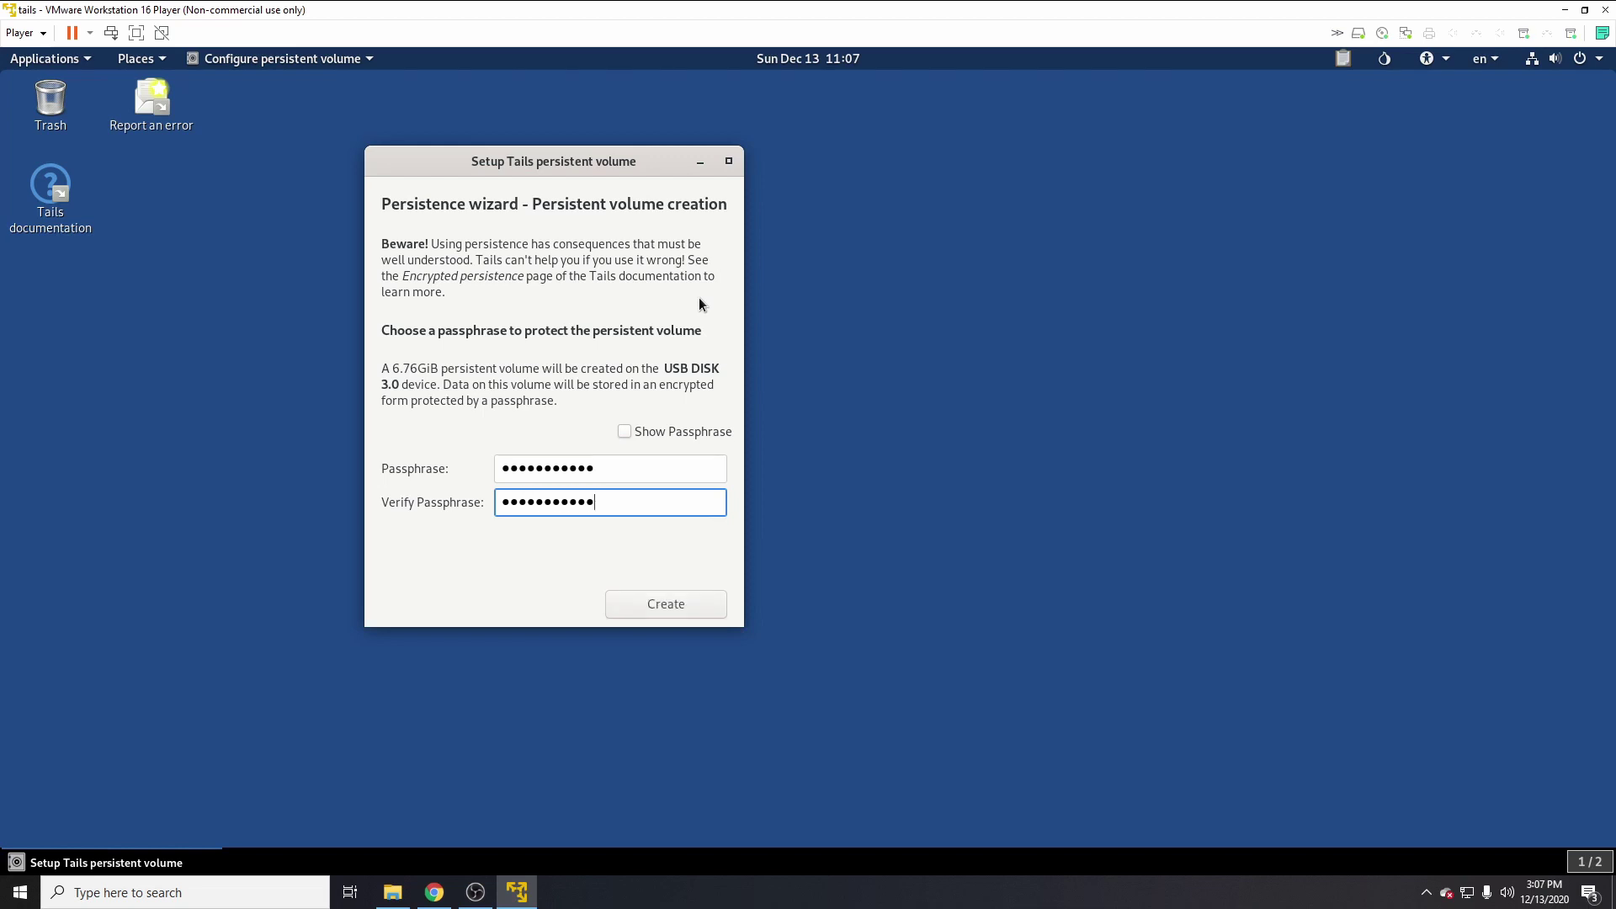
click(683, 601)
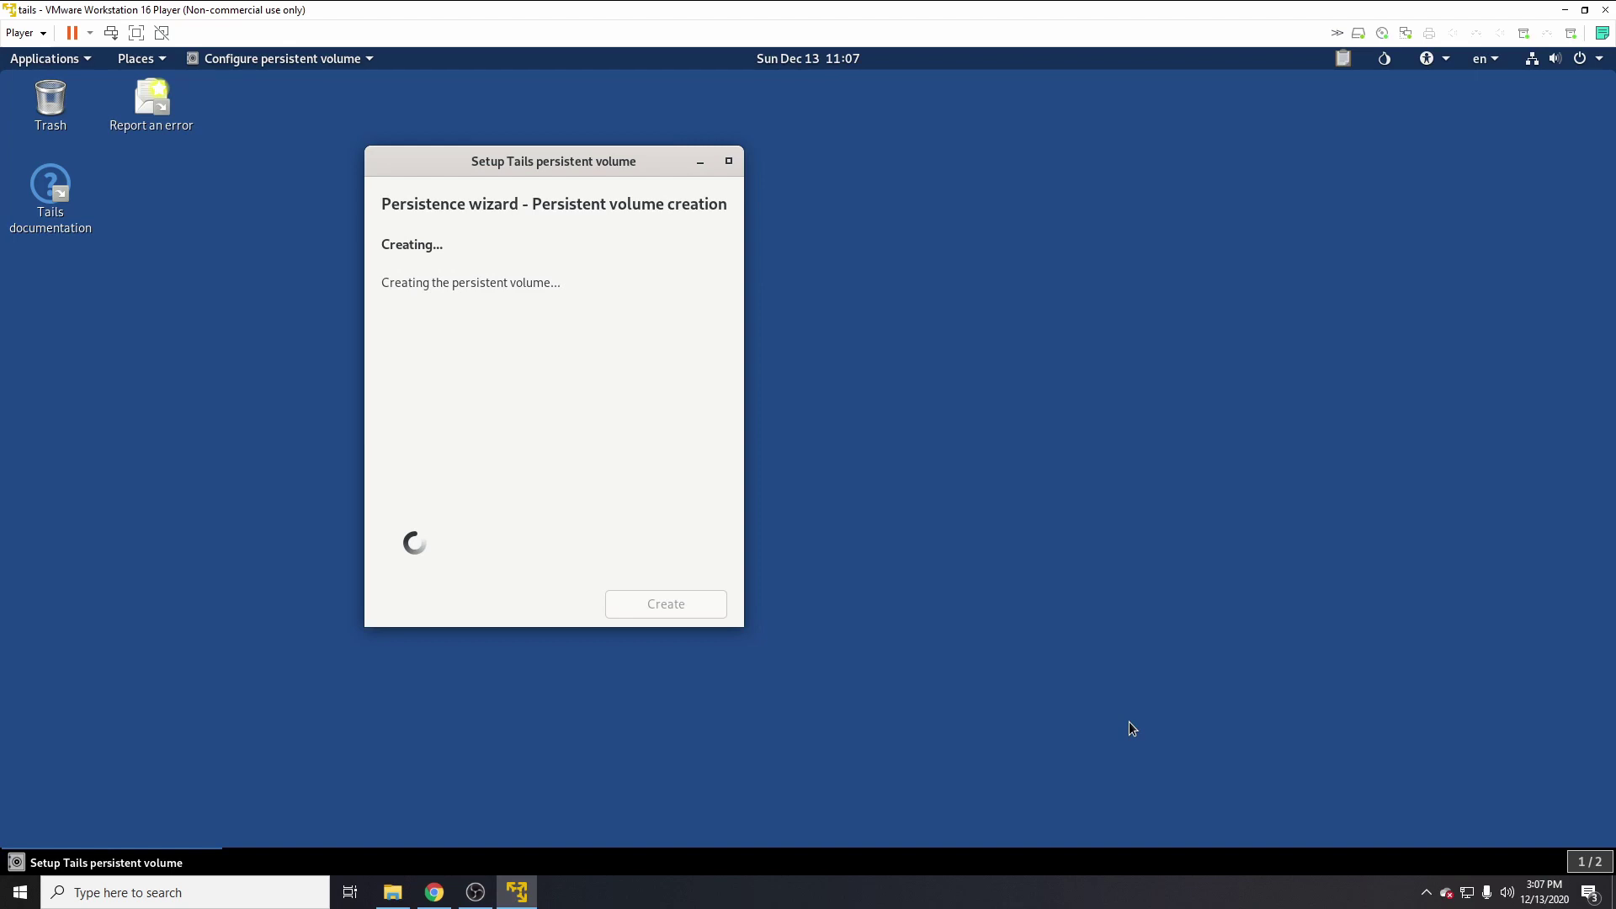
mouse_move(478, 894)
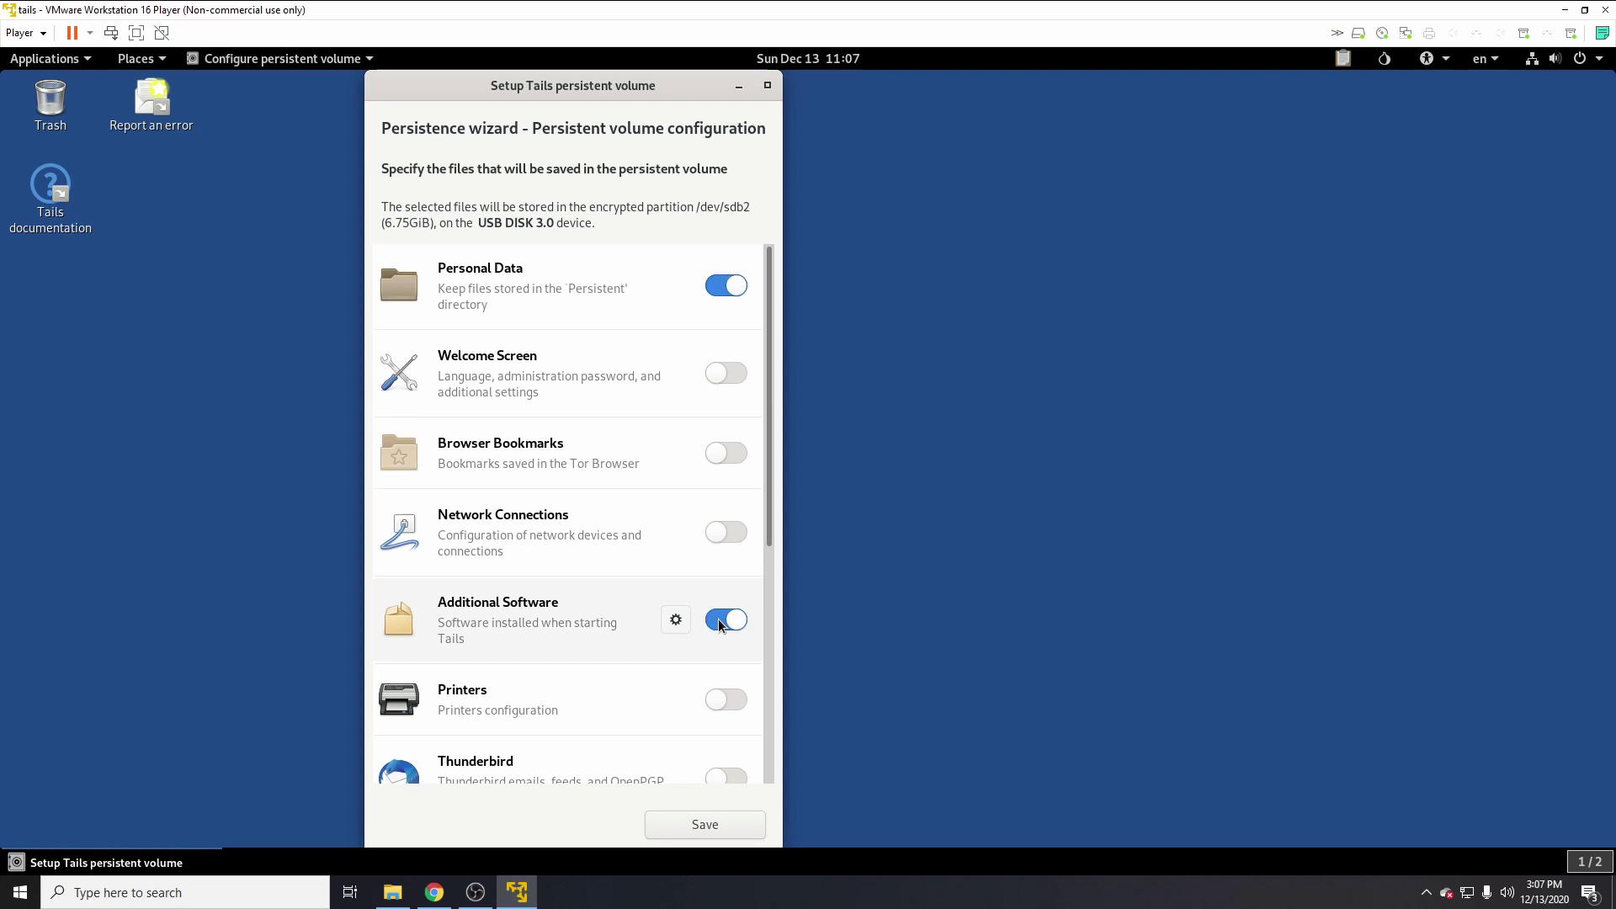
Step: Save the persistence settings with Personal Data and Additional Software enabled
click(748, 823)
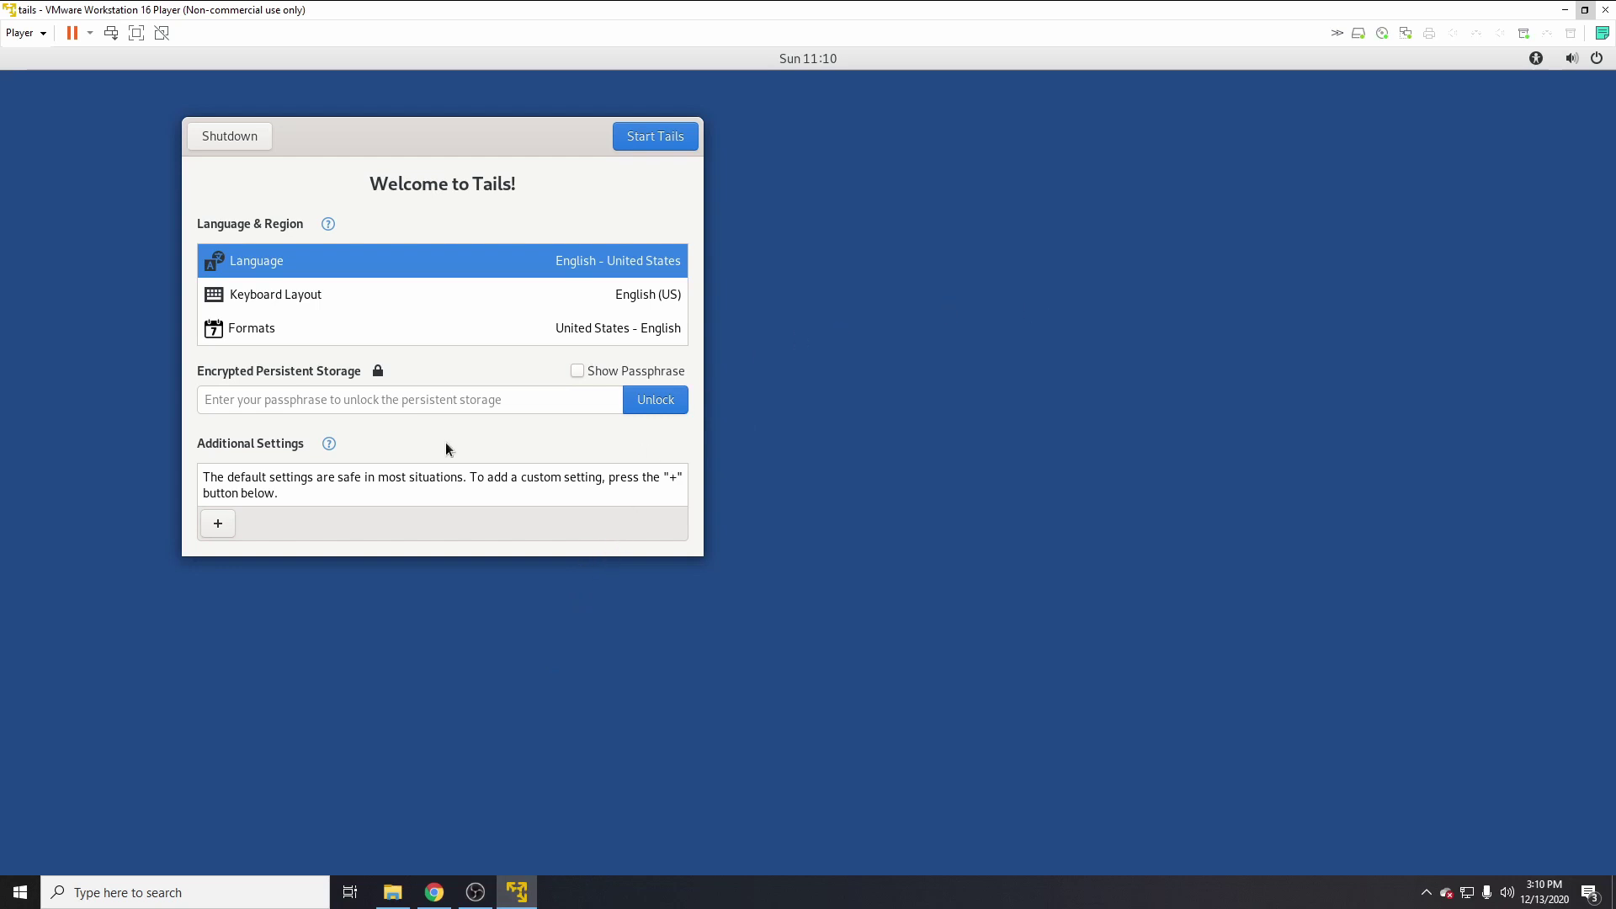
Step: Enter the Encrypted Persistent Storage passphrase on the Welcome screen and unlock it
click(489, 411)
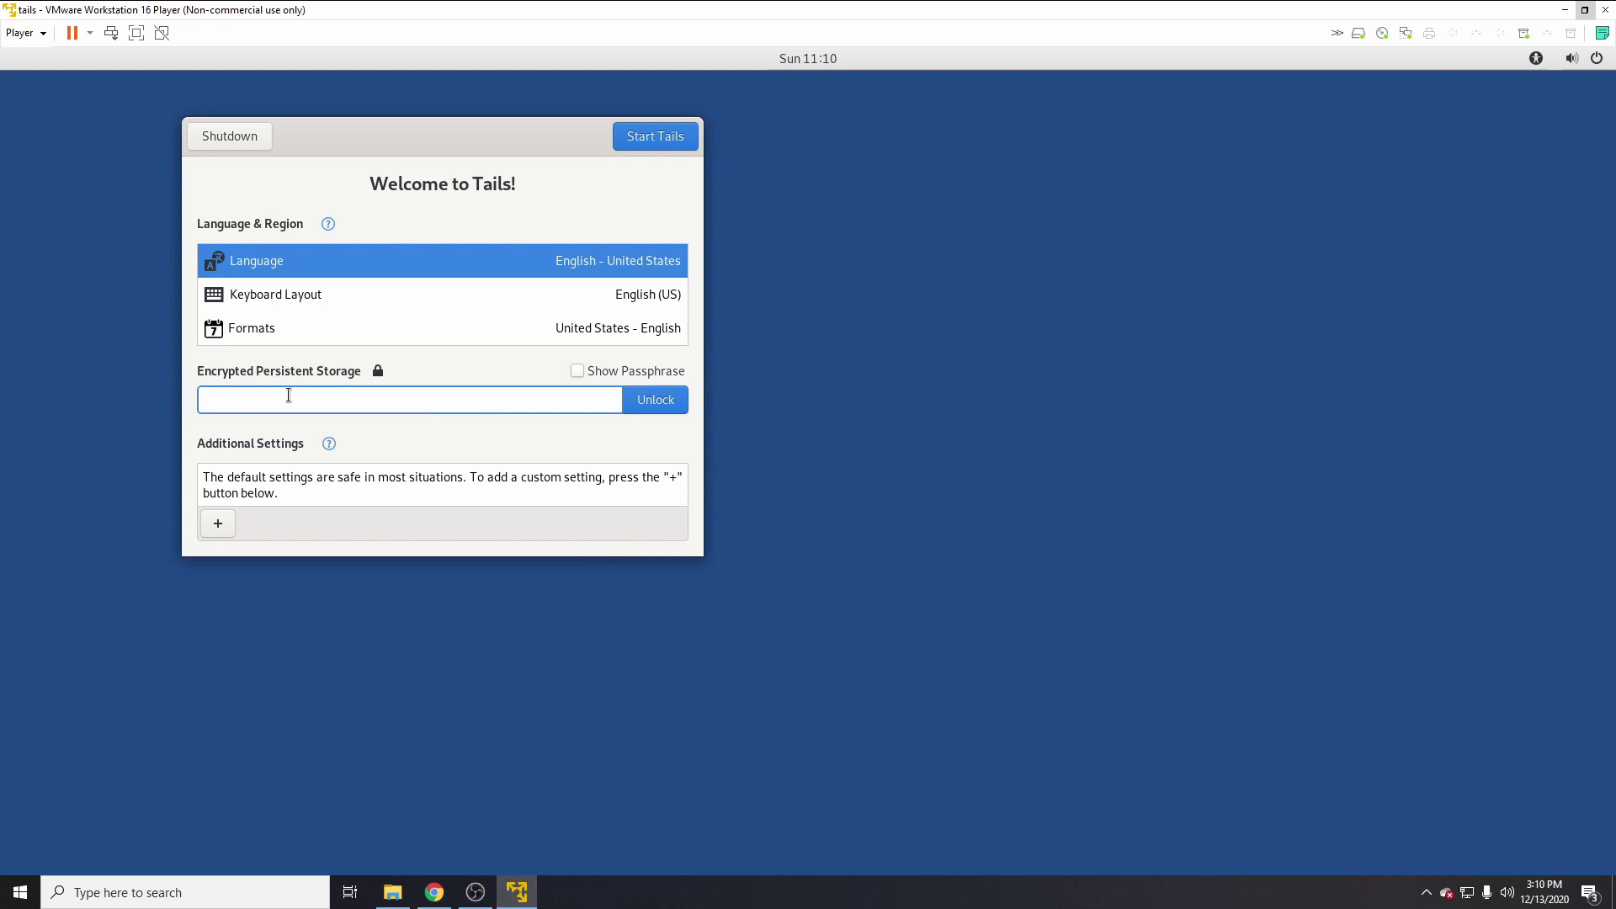
text(•••••••)
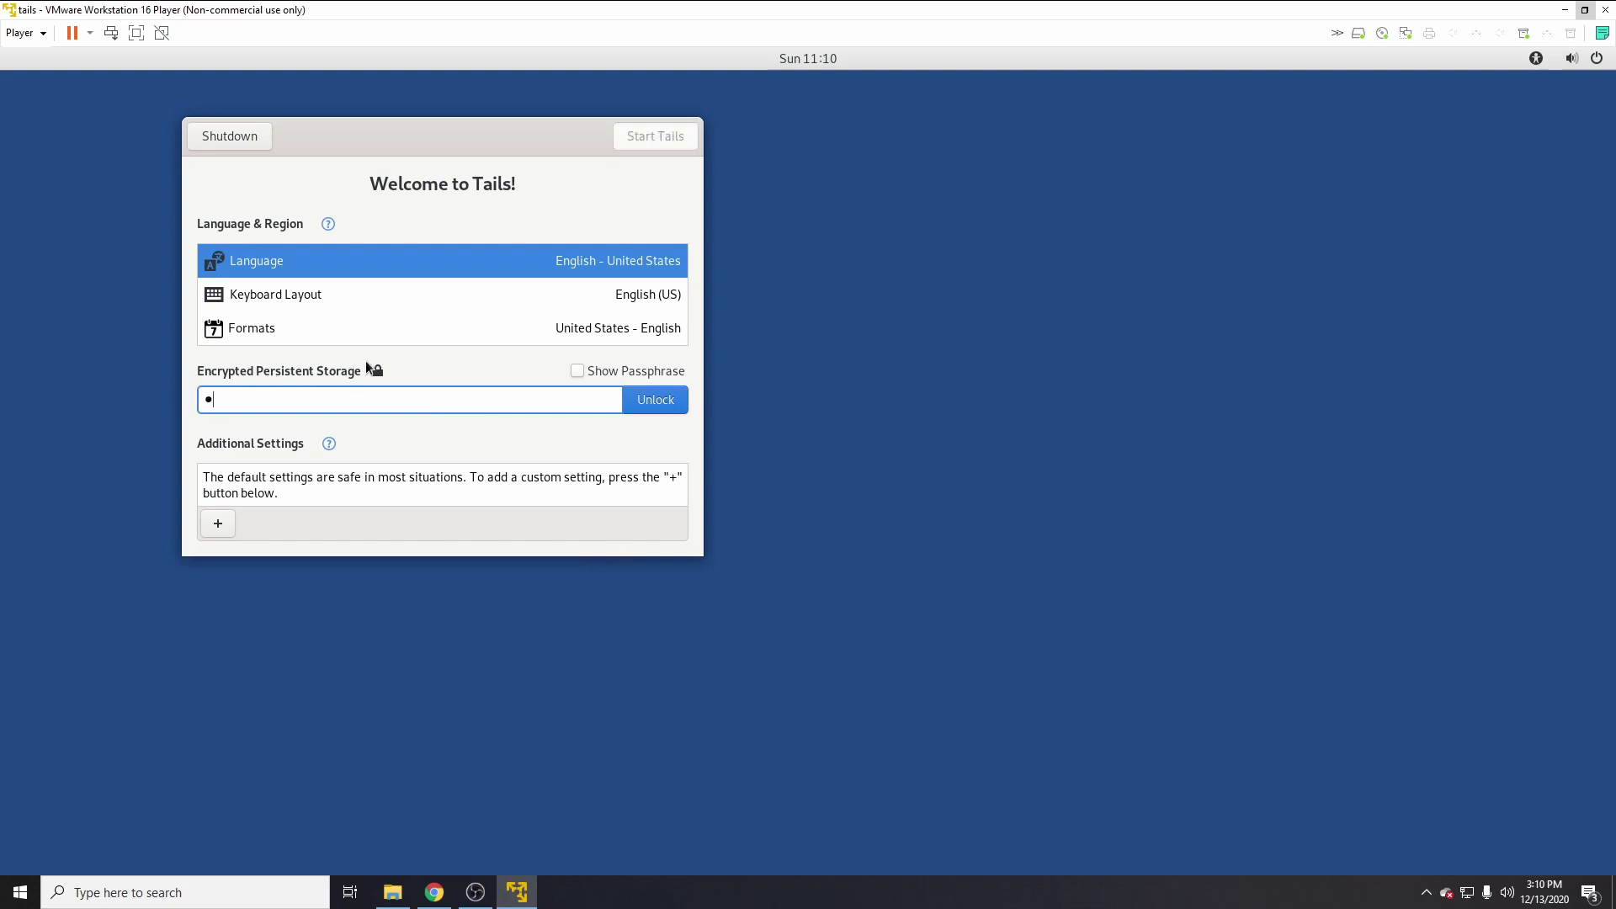
text(••••)
key(Return)
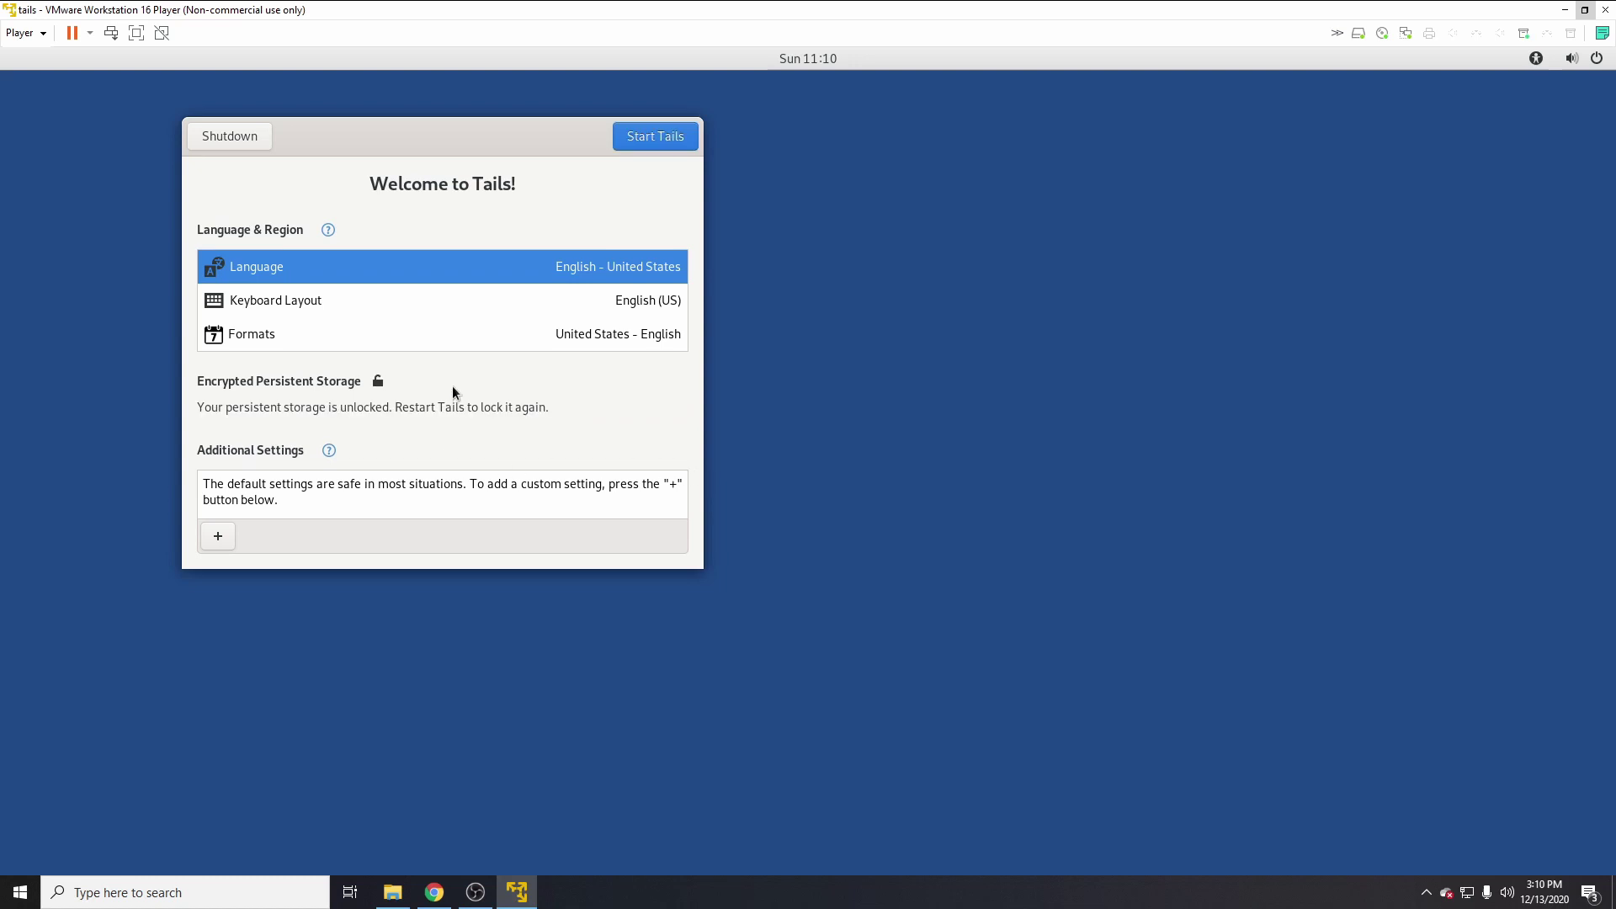
Step: Add an administration password under Additional Settings, entering it and confirming it
click(218, 536)
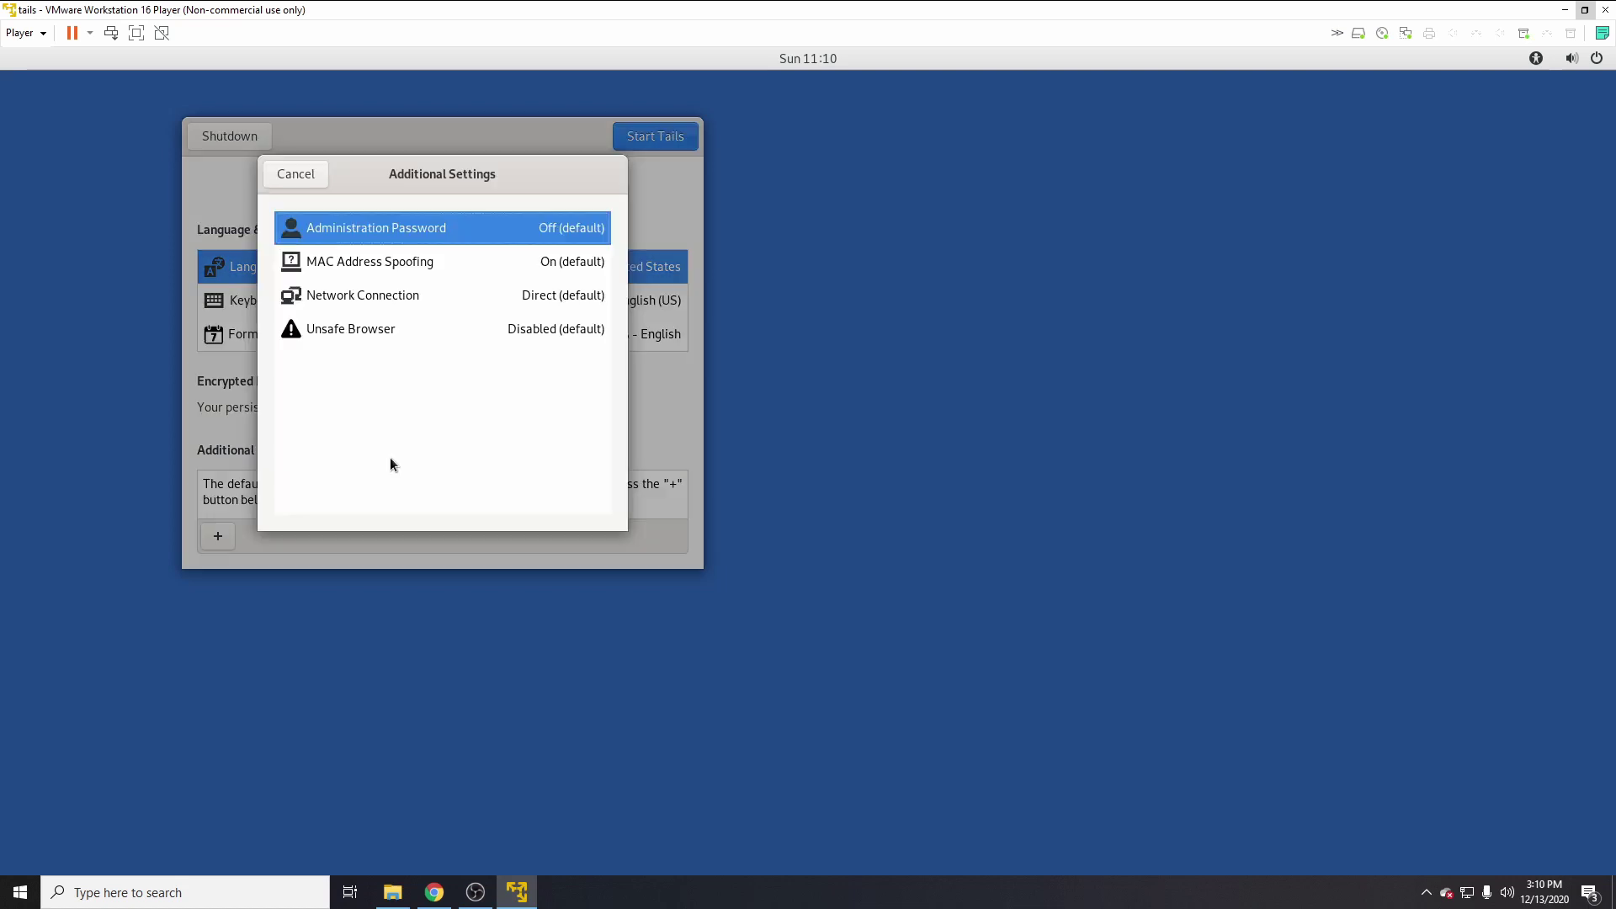
click(457, 231)
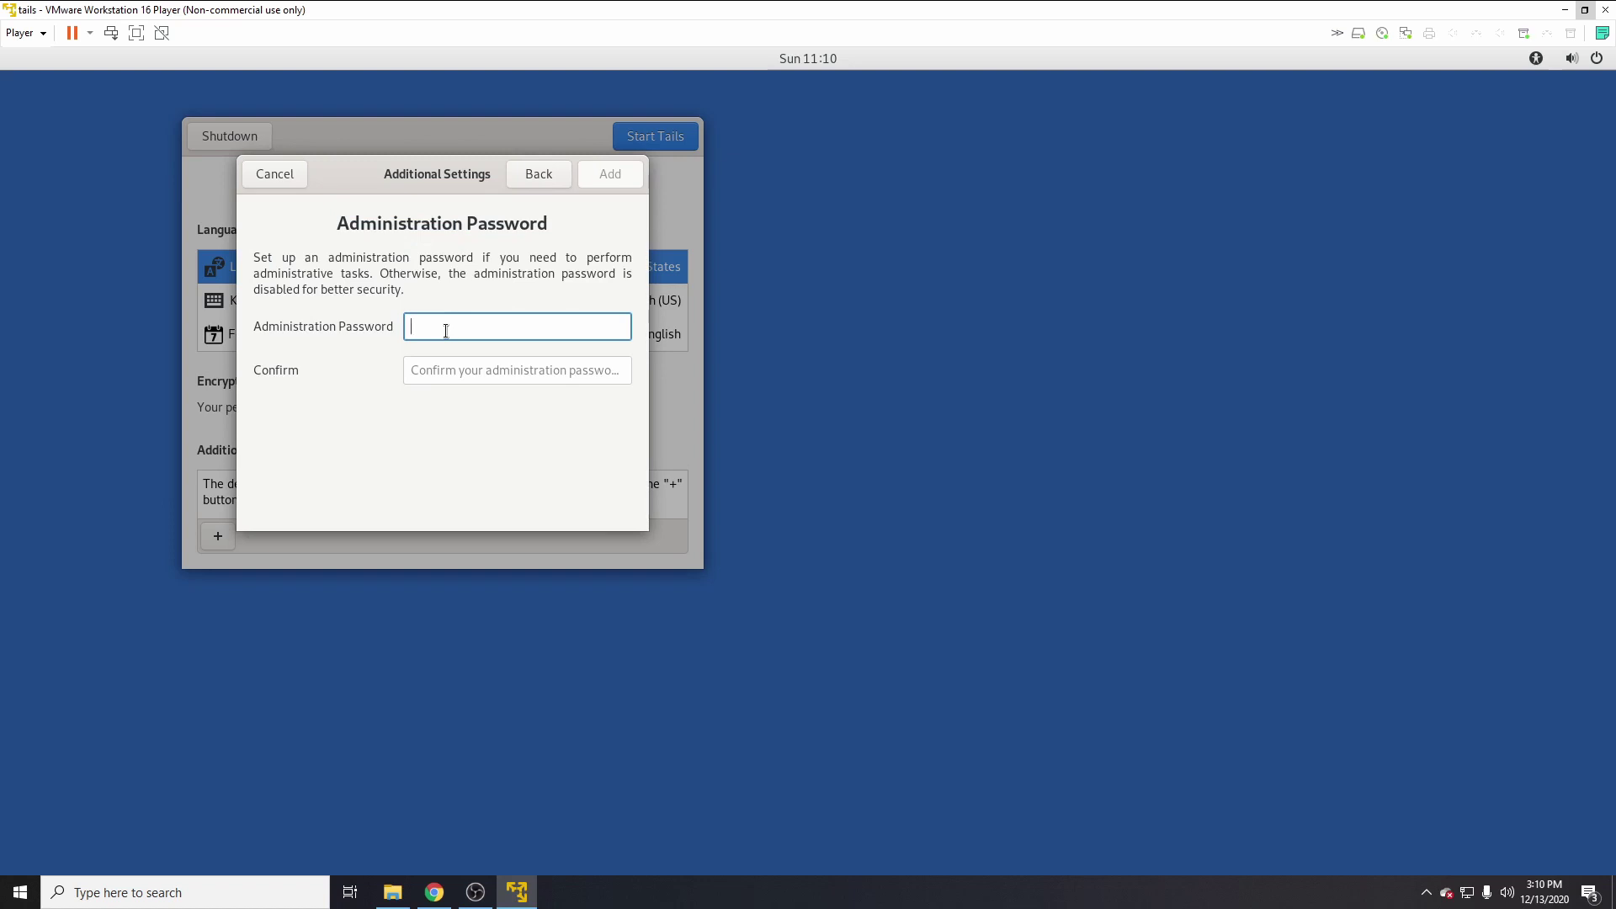
text(•••••••••••)
key(Tab)
text(•)
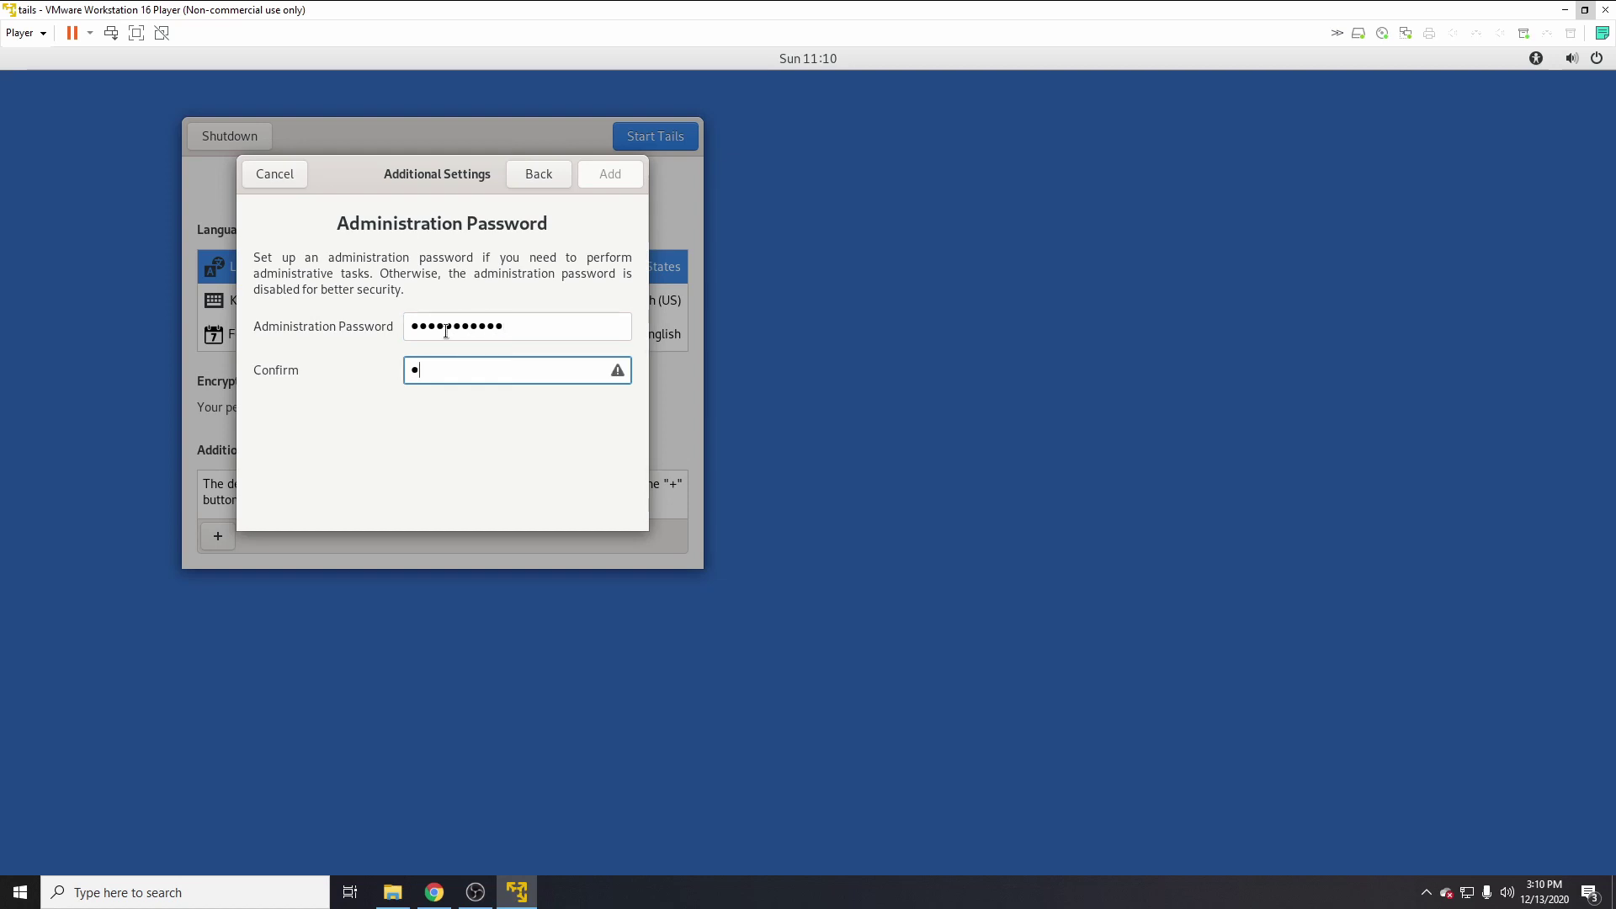
text(••••••••••)
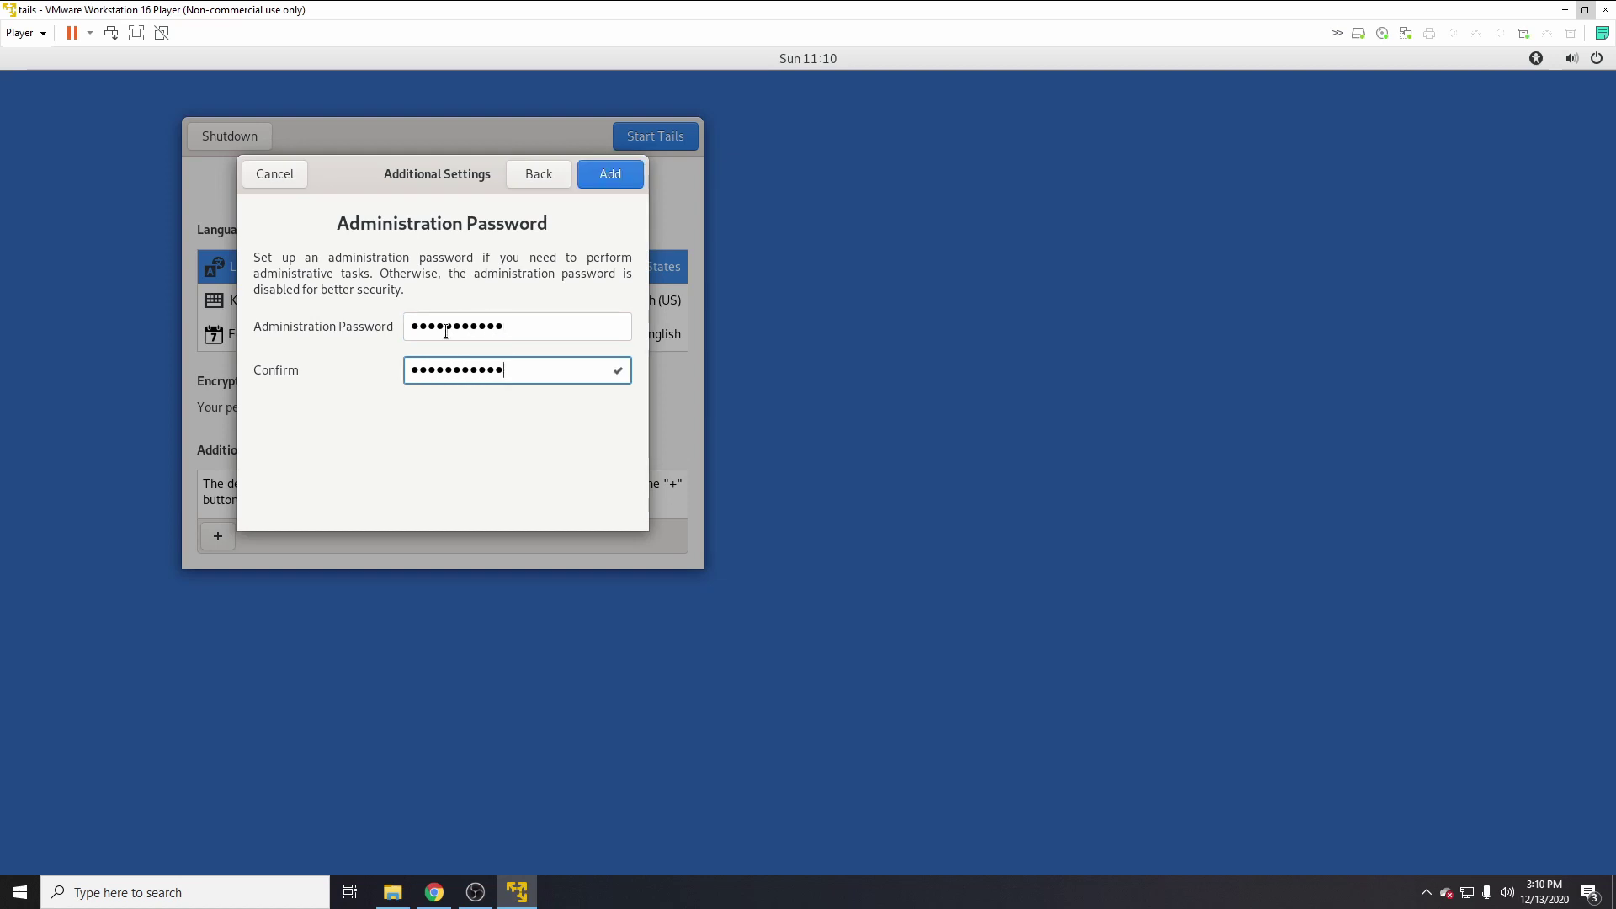
click(594, 178)
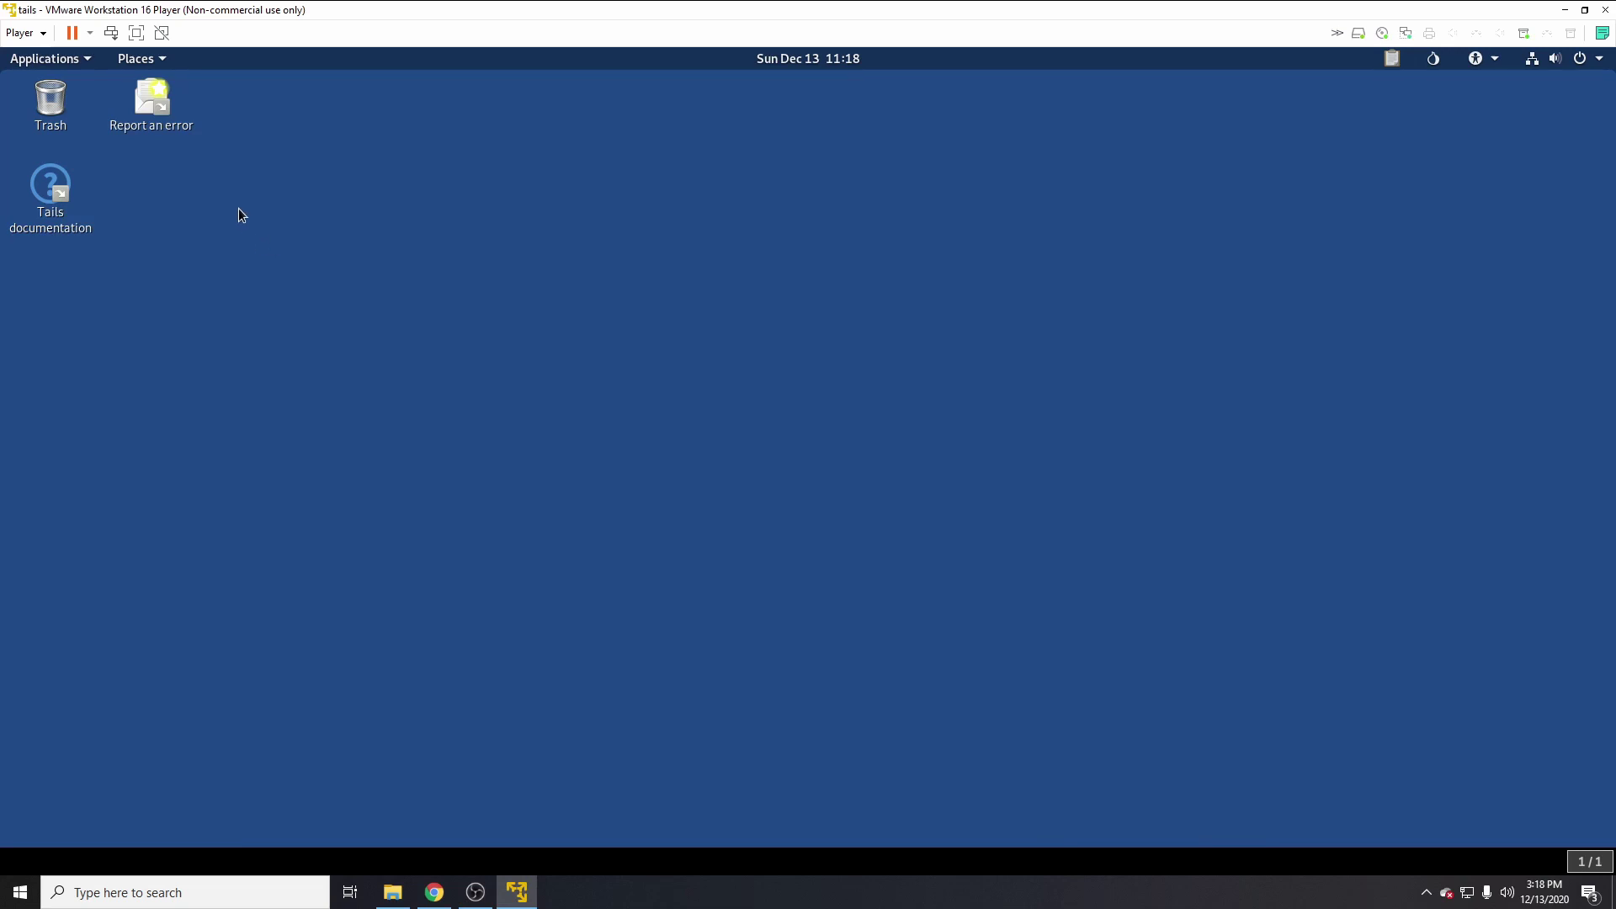
Step: Open a Terminal and the Files browser from the Applications menu
click(66, 56)
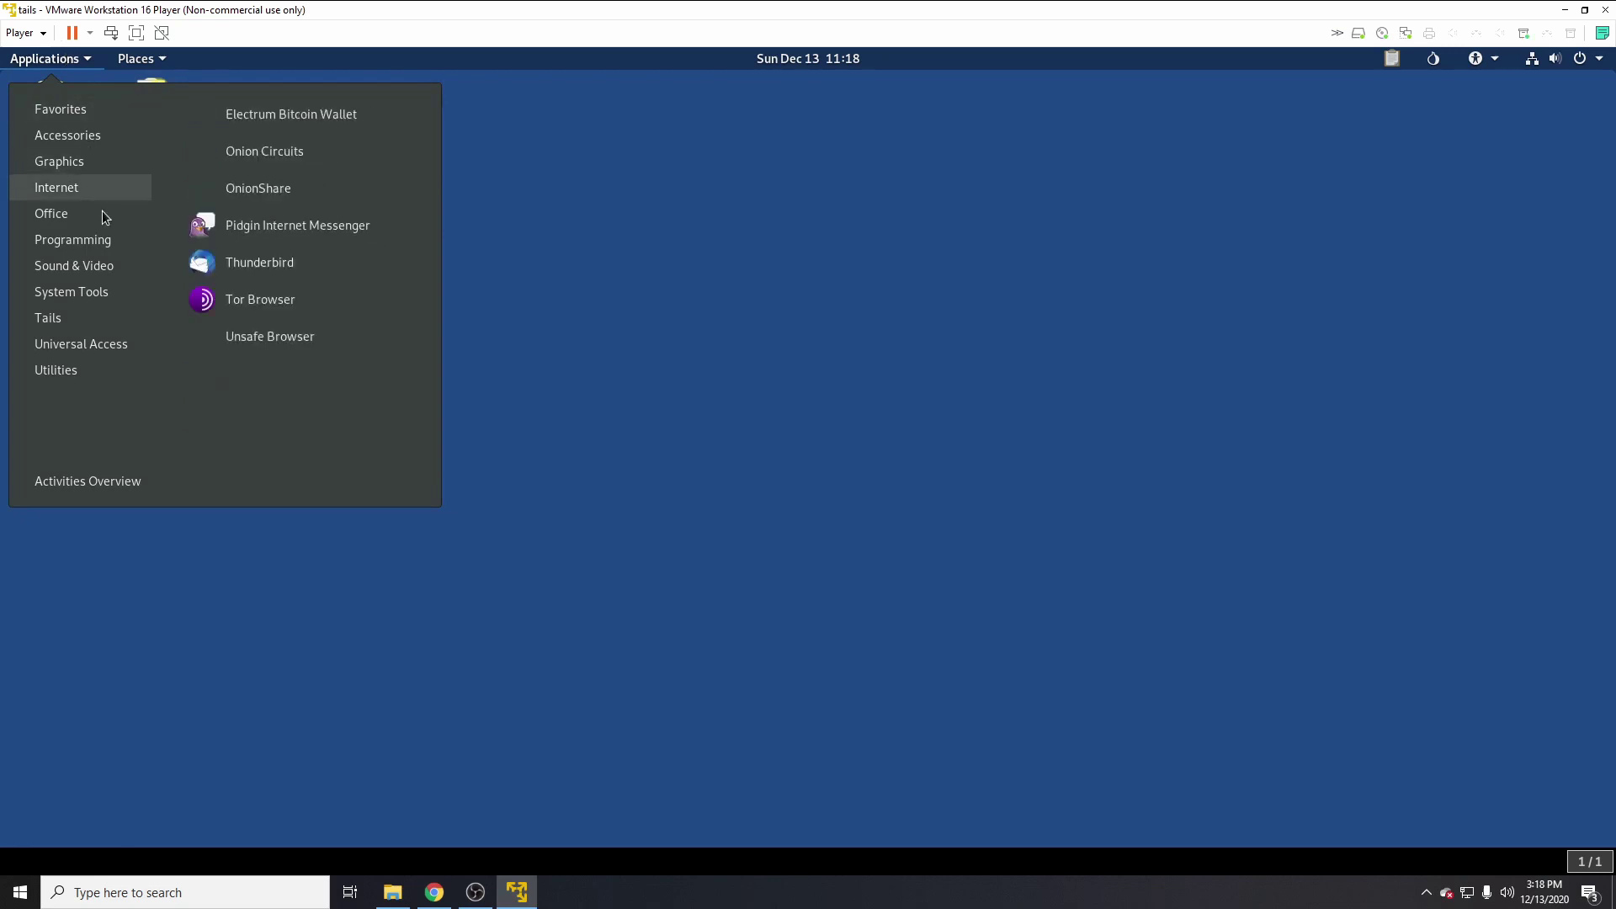
mouse_move(85, 296)
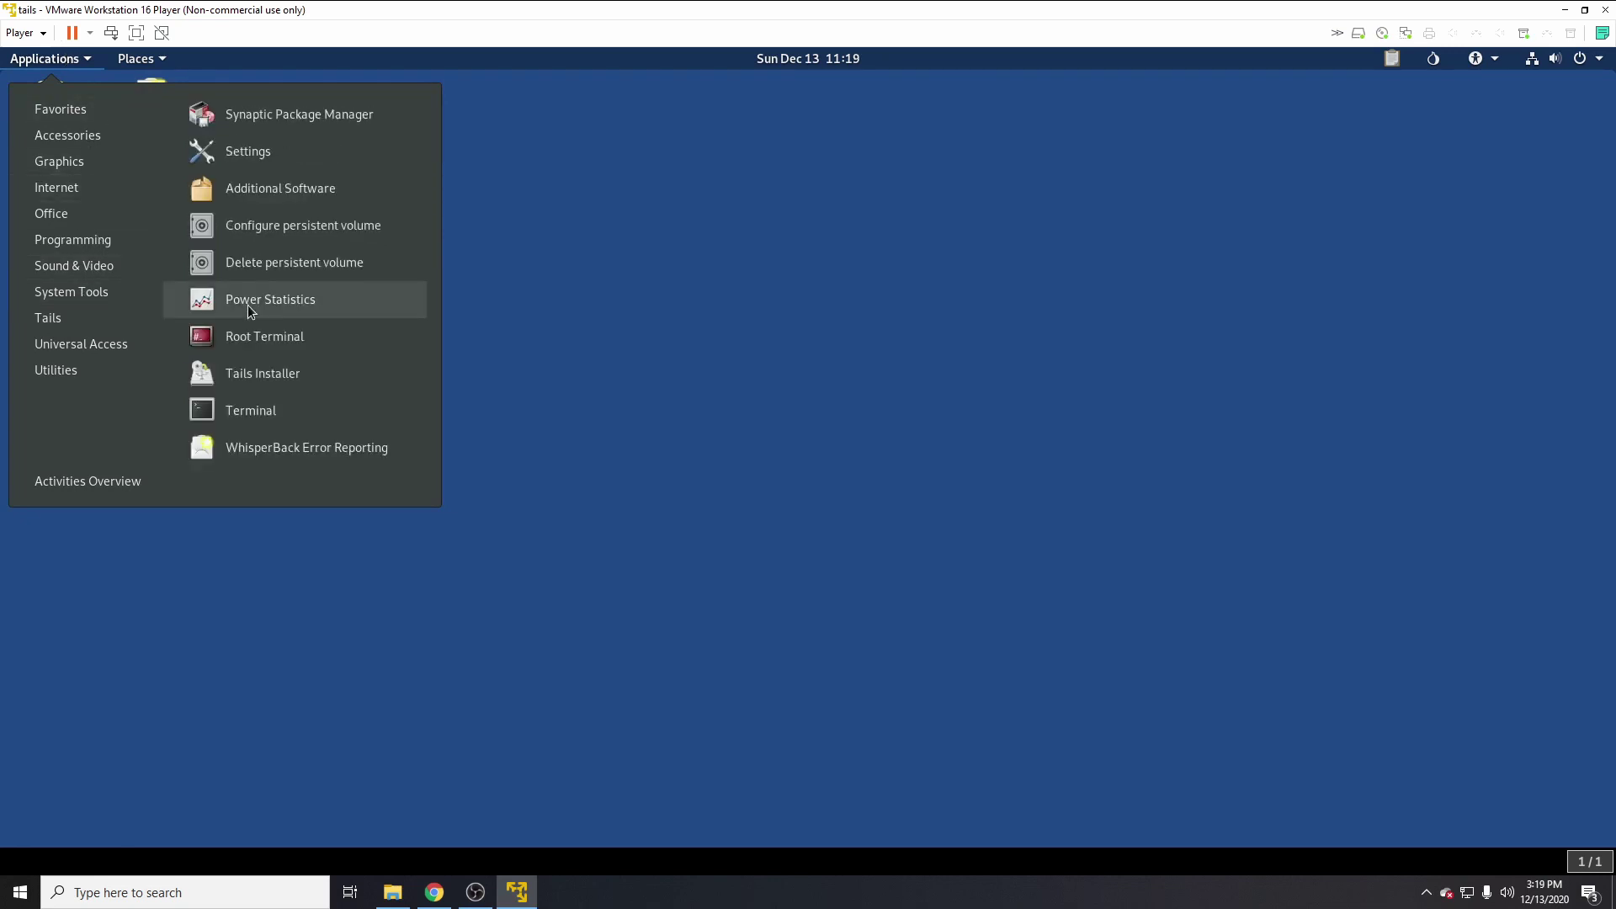
click(242, 404)
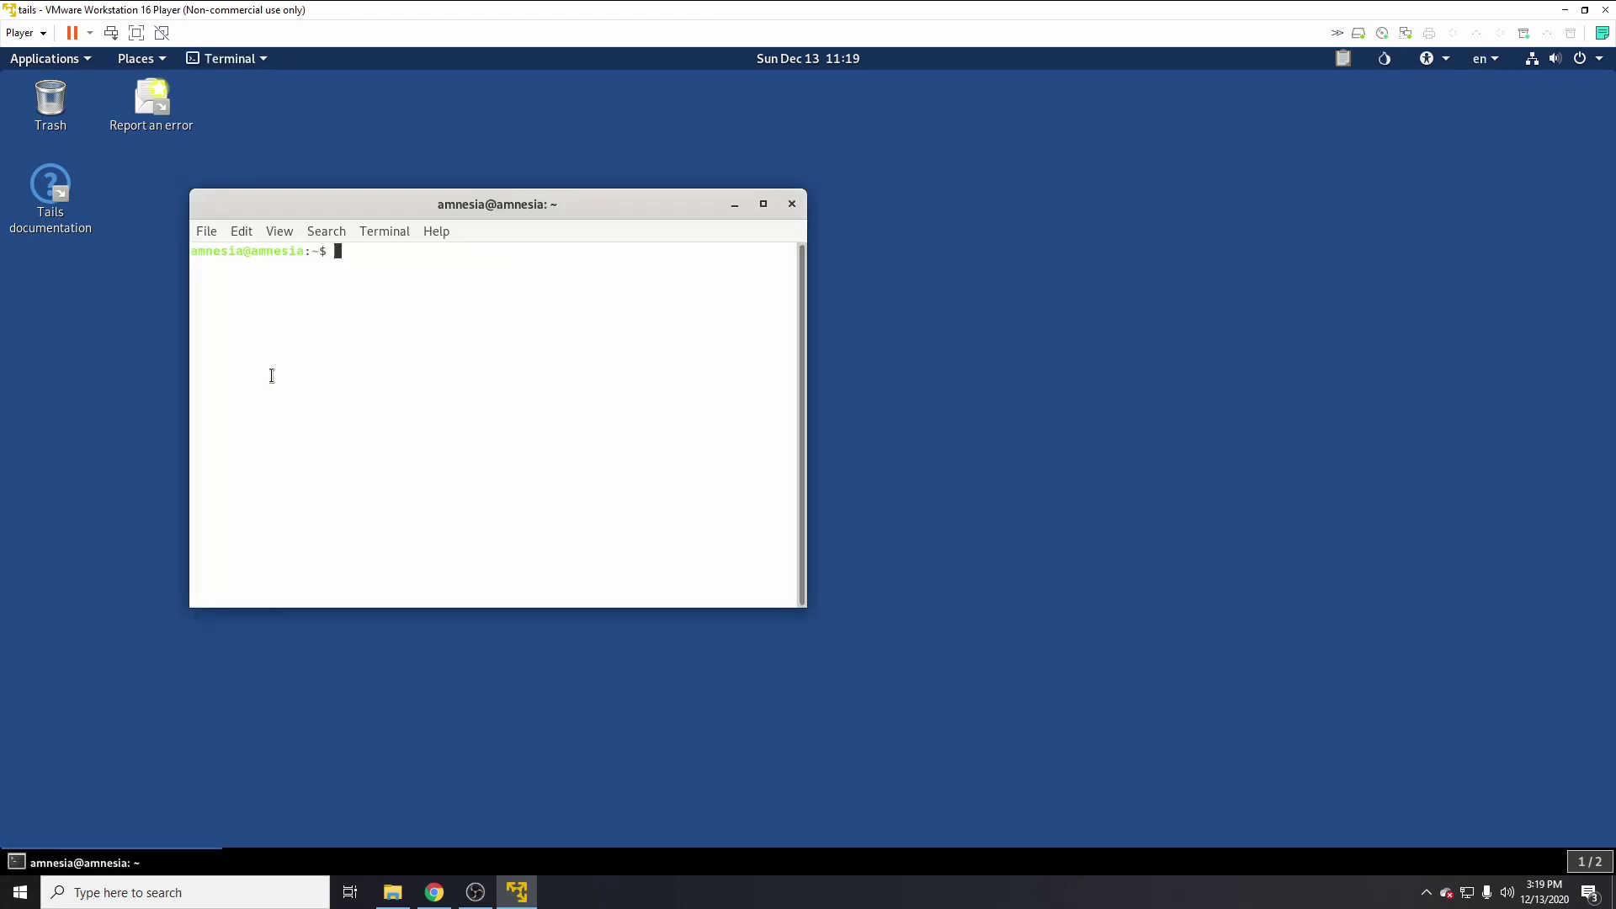
click(75, 60)
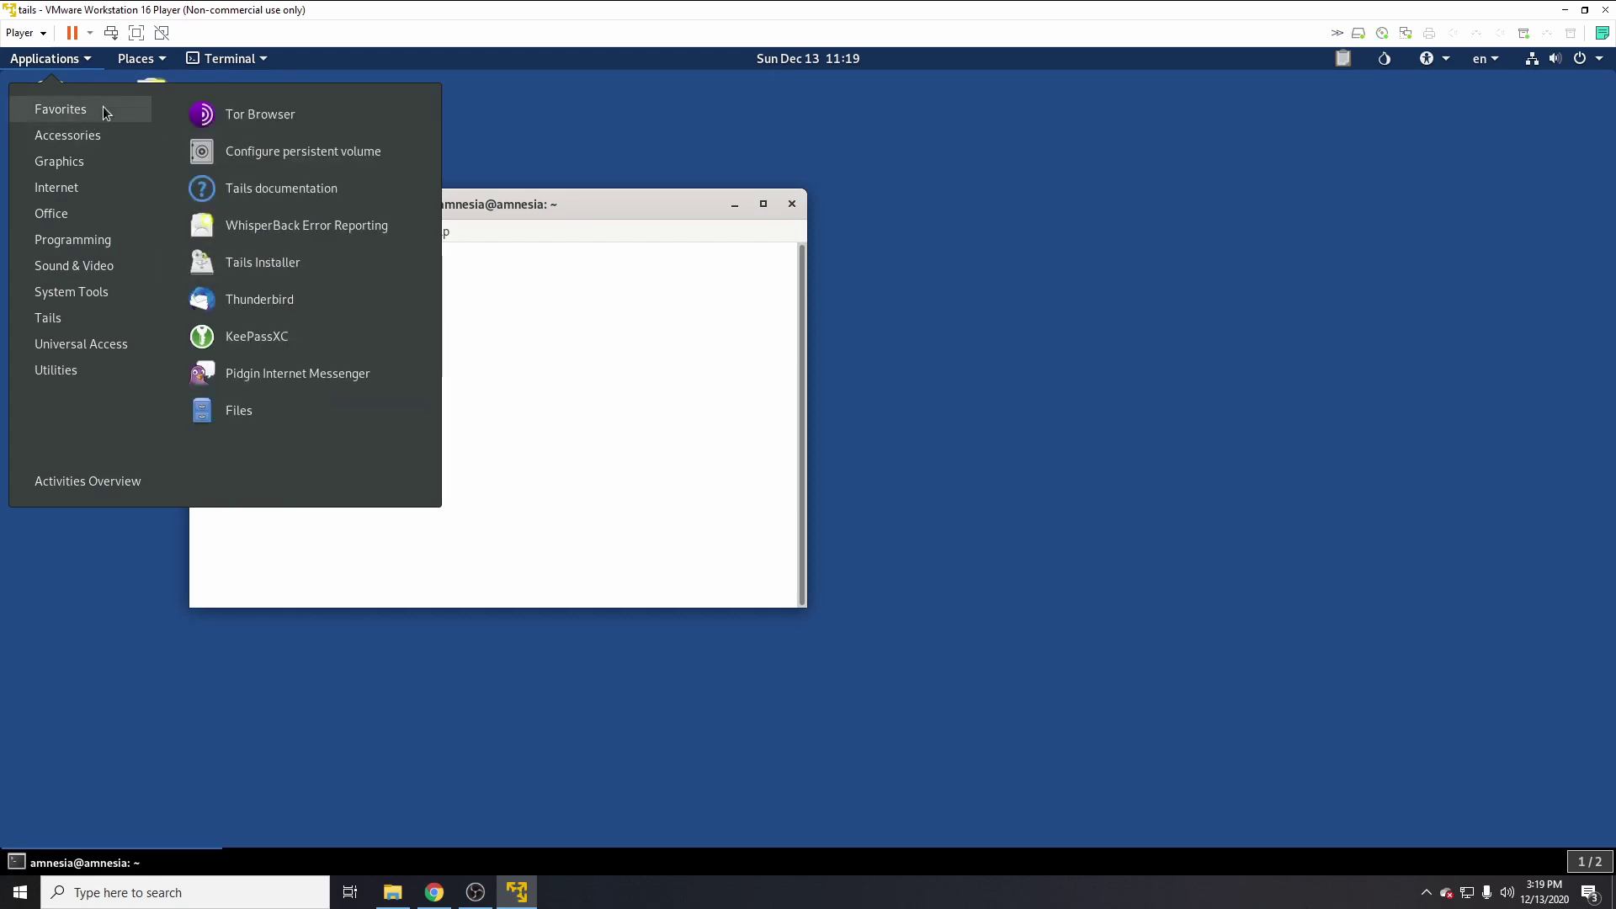
click(210, 409)
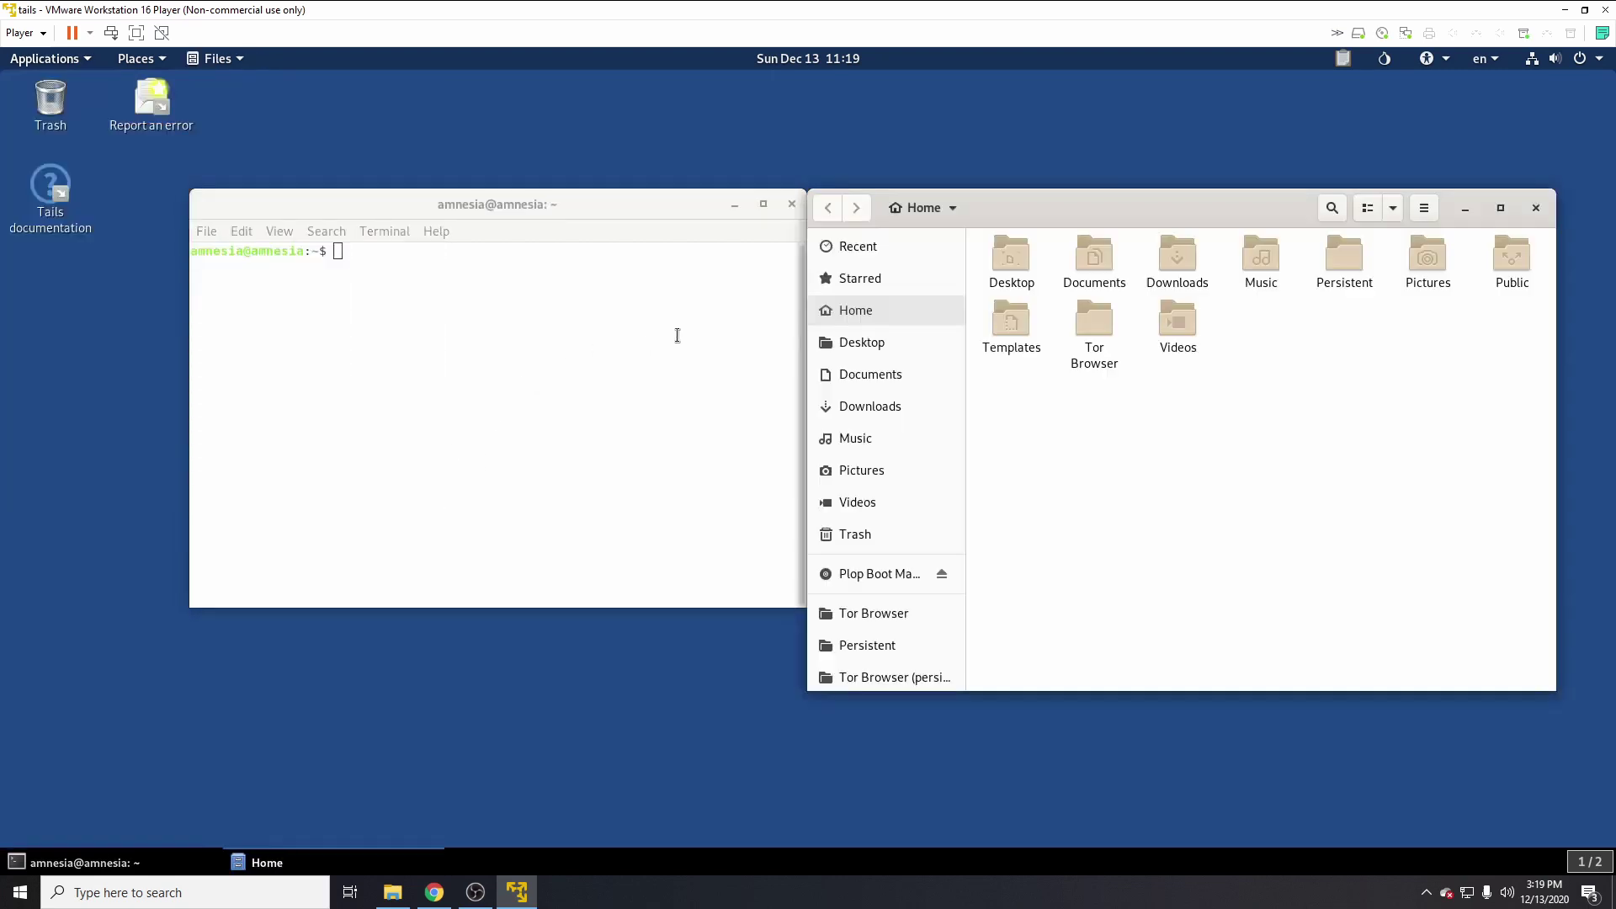
Step: Move the file browser aside and open the Persistent folder, which holds only Tor Browser
drag(1135, 214, 1179, 162)
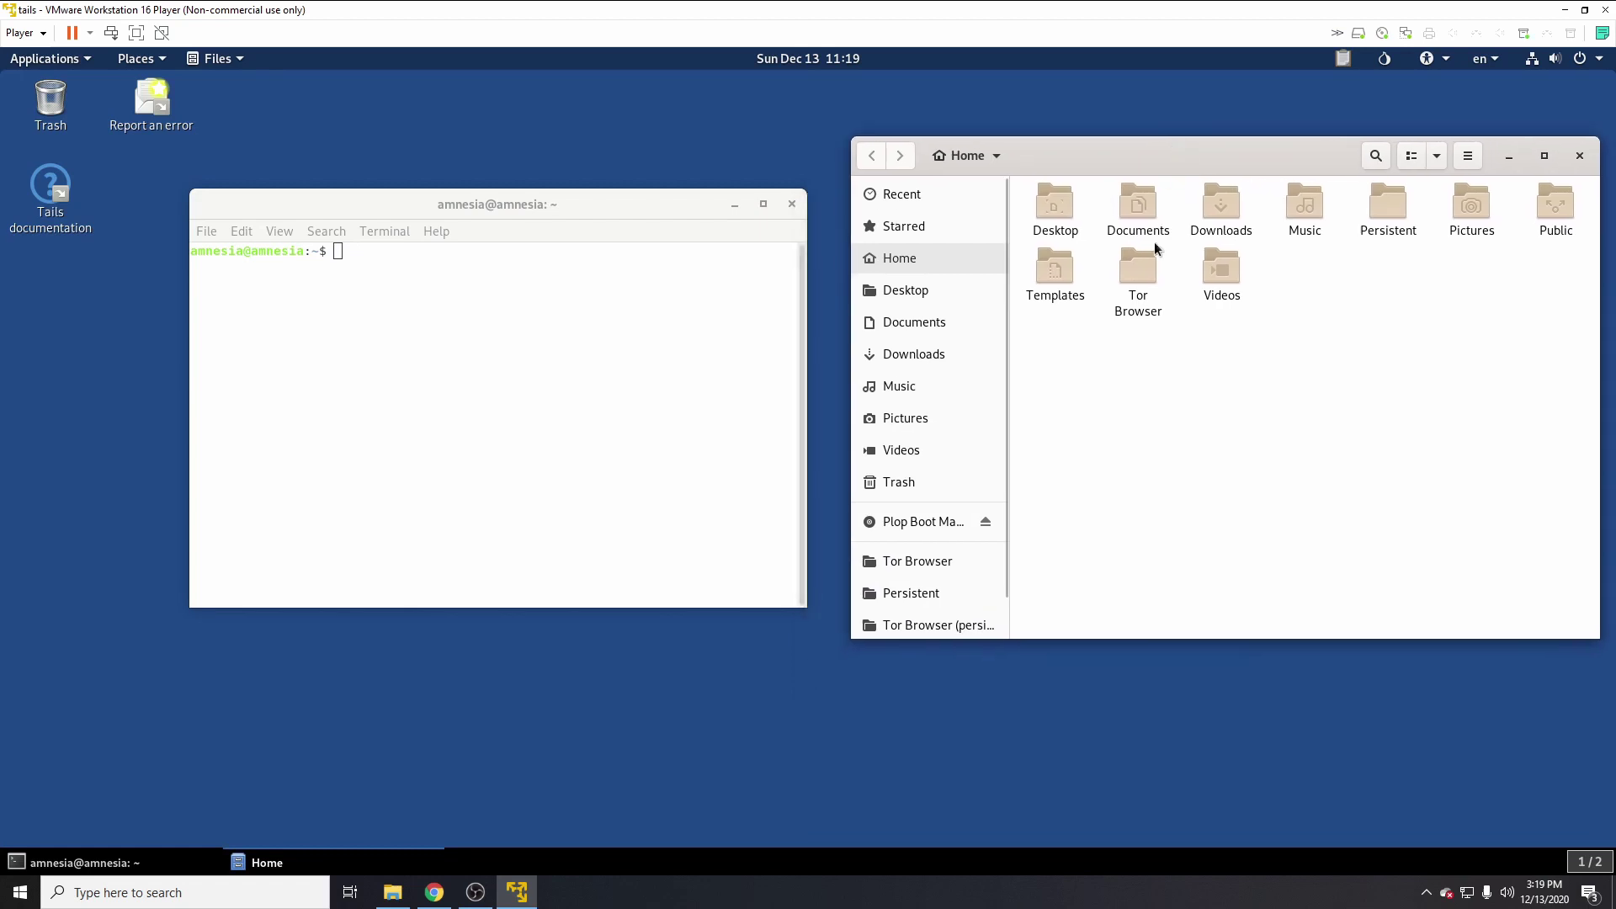
drag(1562, 407, 1330, 325)
click(1385, 225)
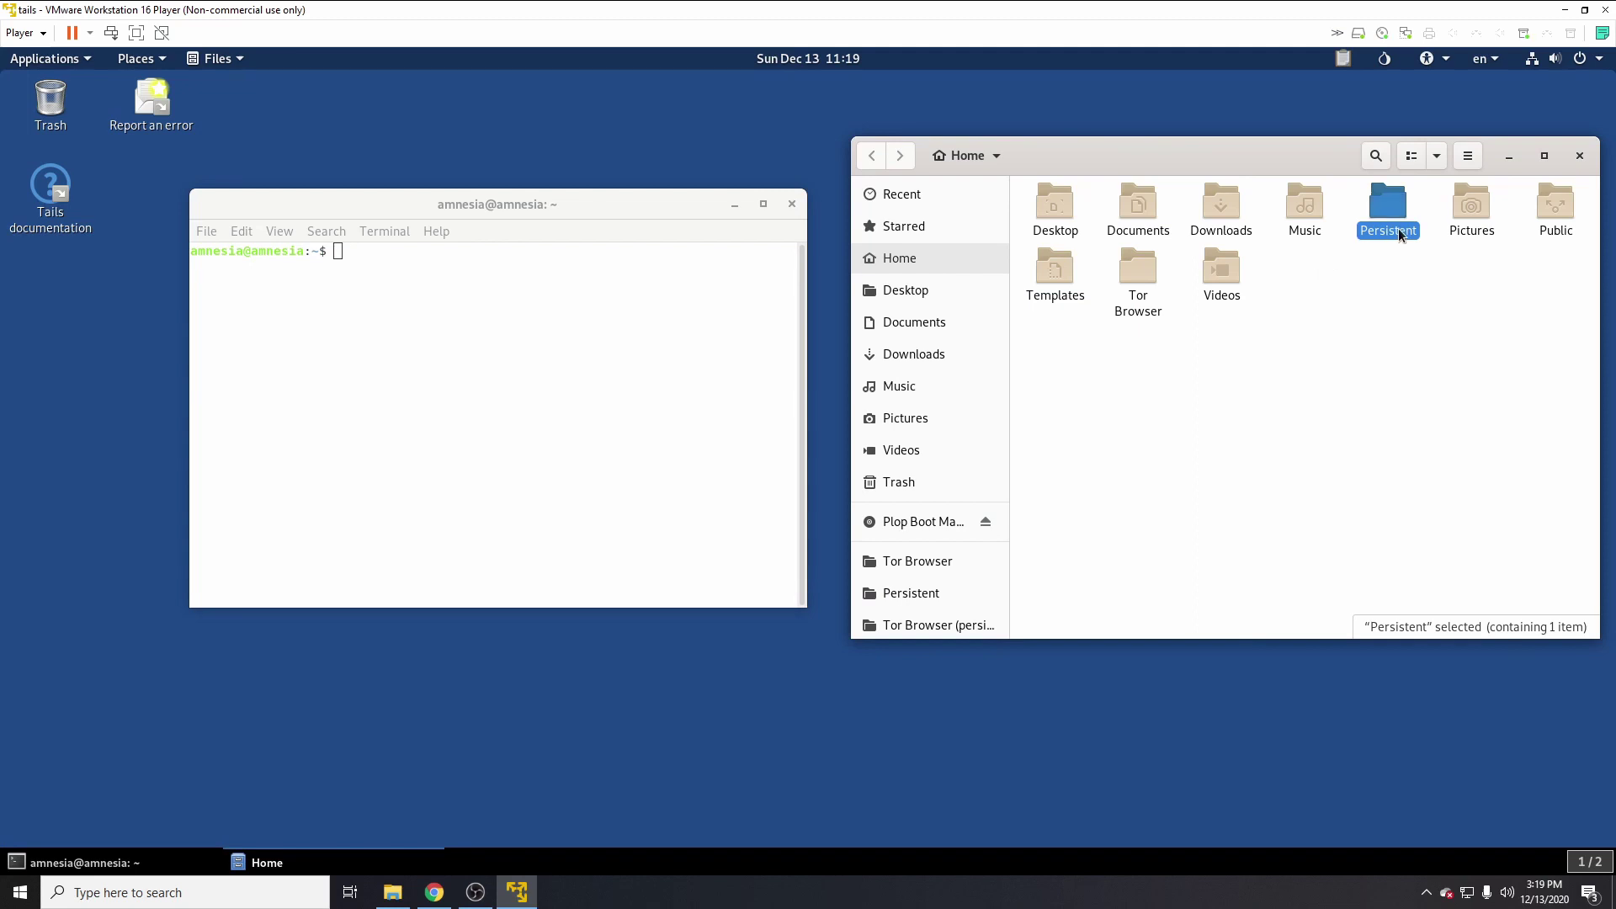
click(1305, 207)
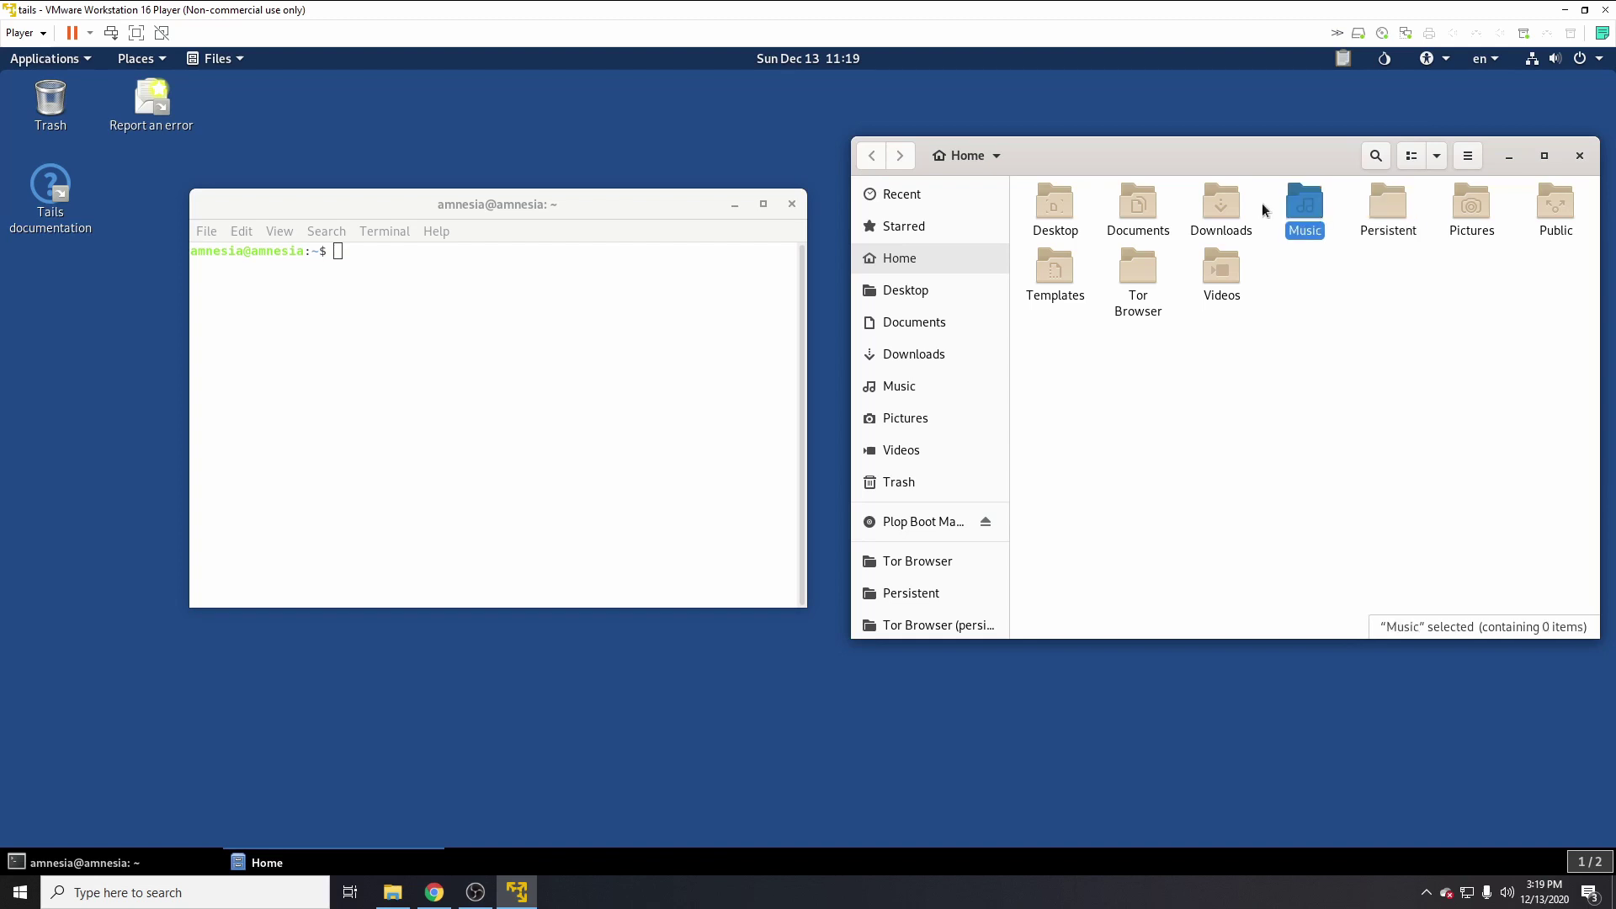
double_click(1383, 221)
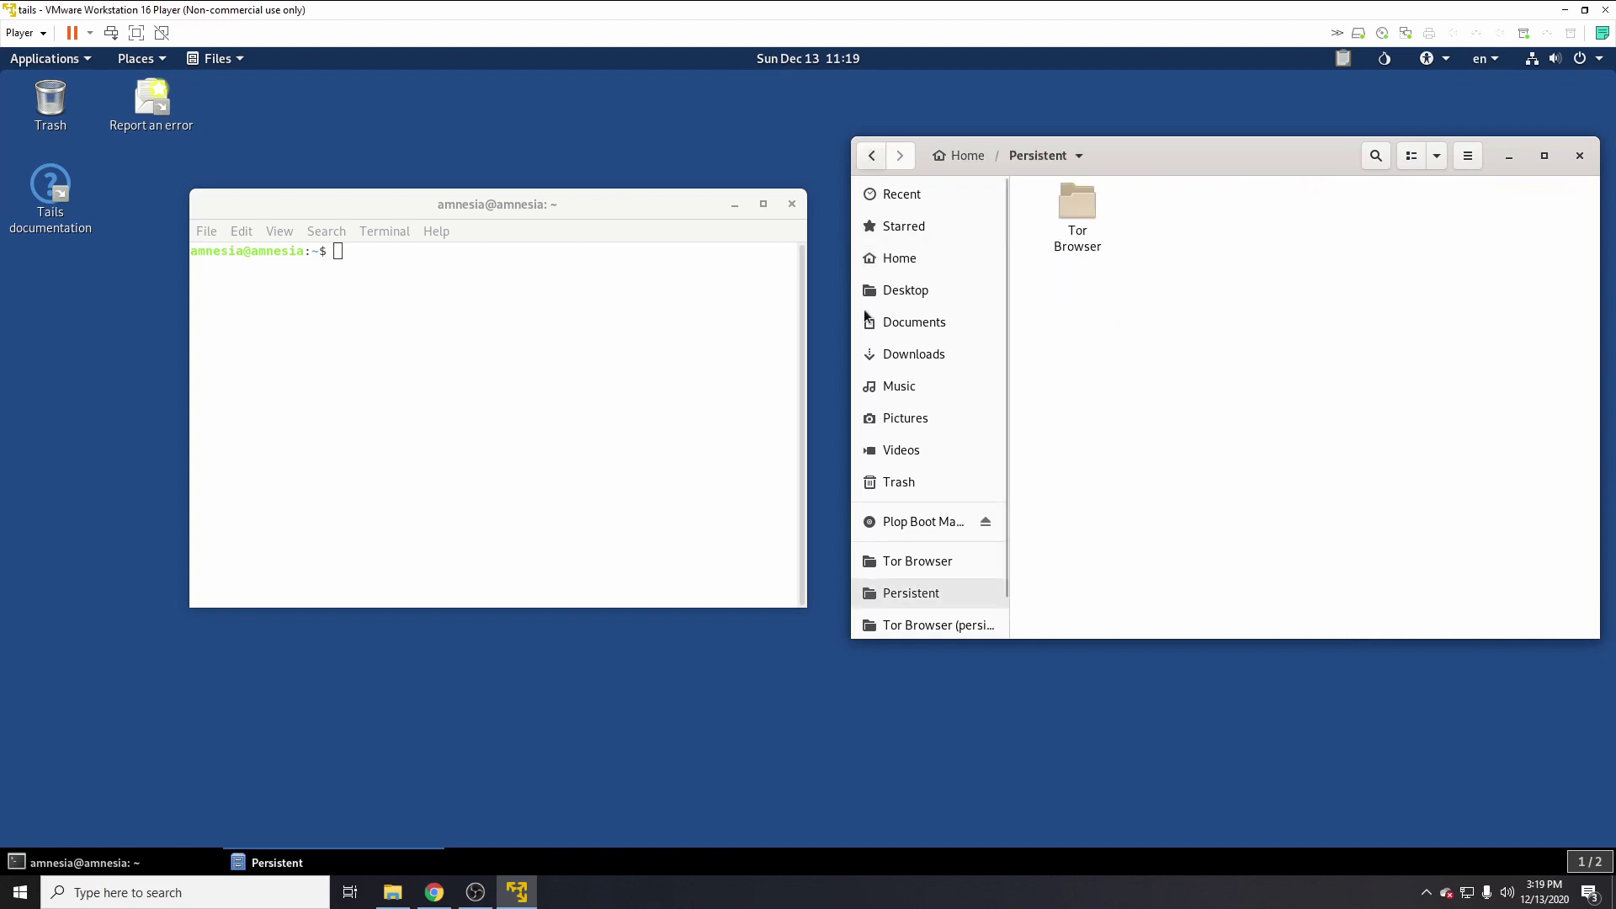
click(577, 289)
text(cd P)
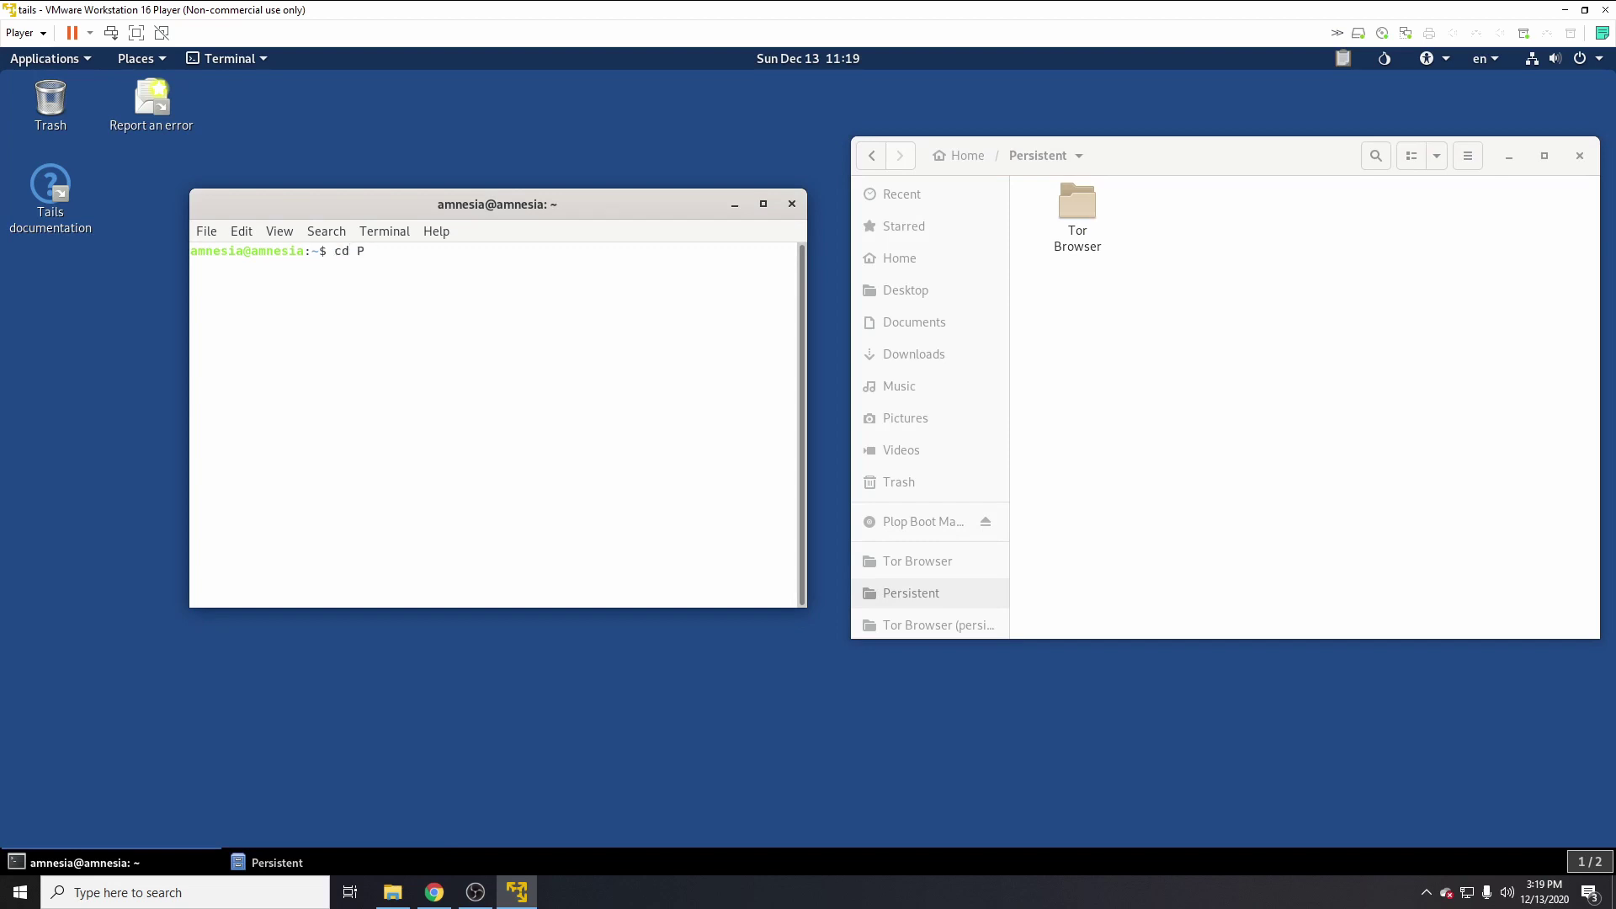
text(e)
key(Tab)
key(Return)
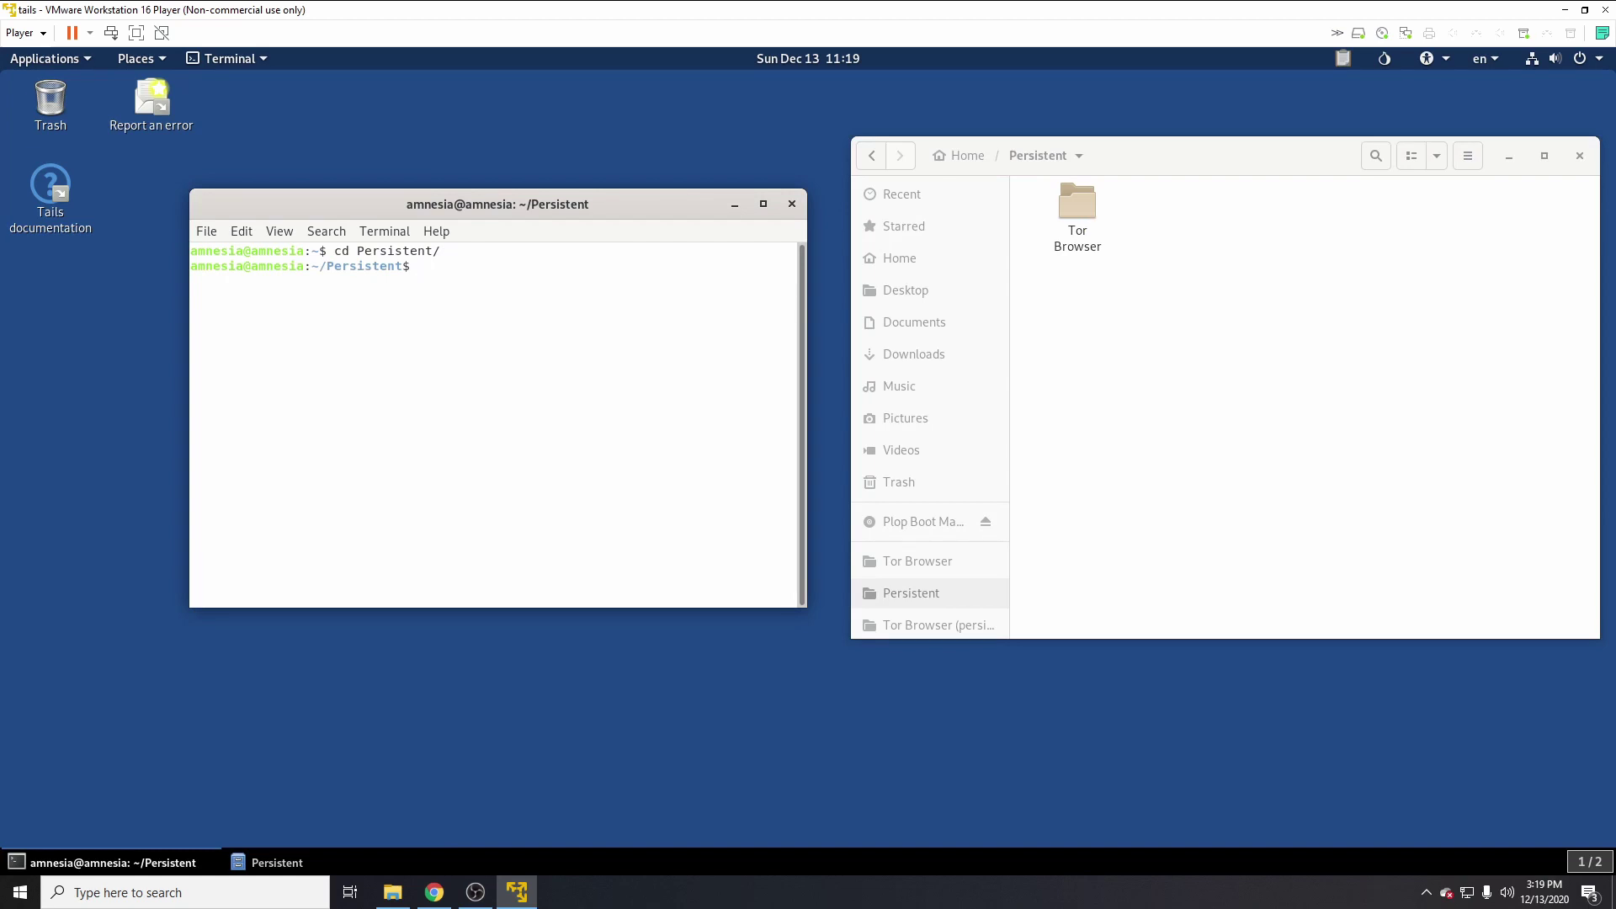
text(git clone https://github.com/thecr)
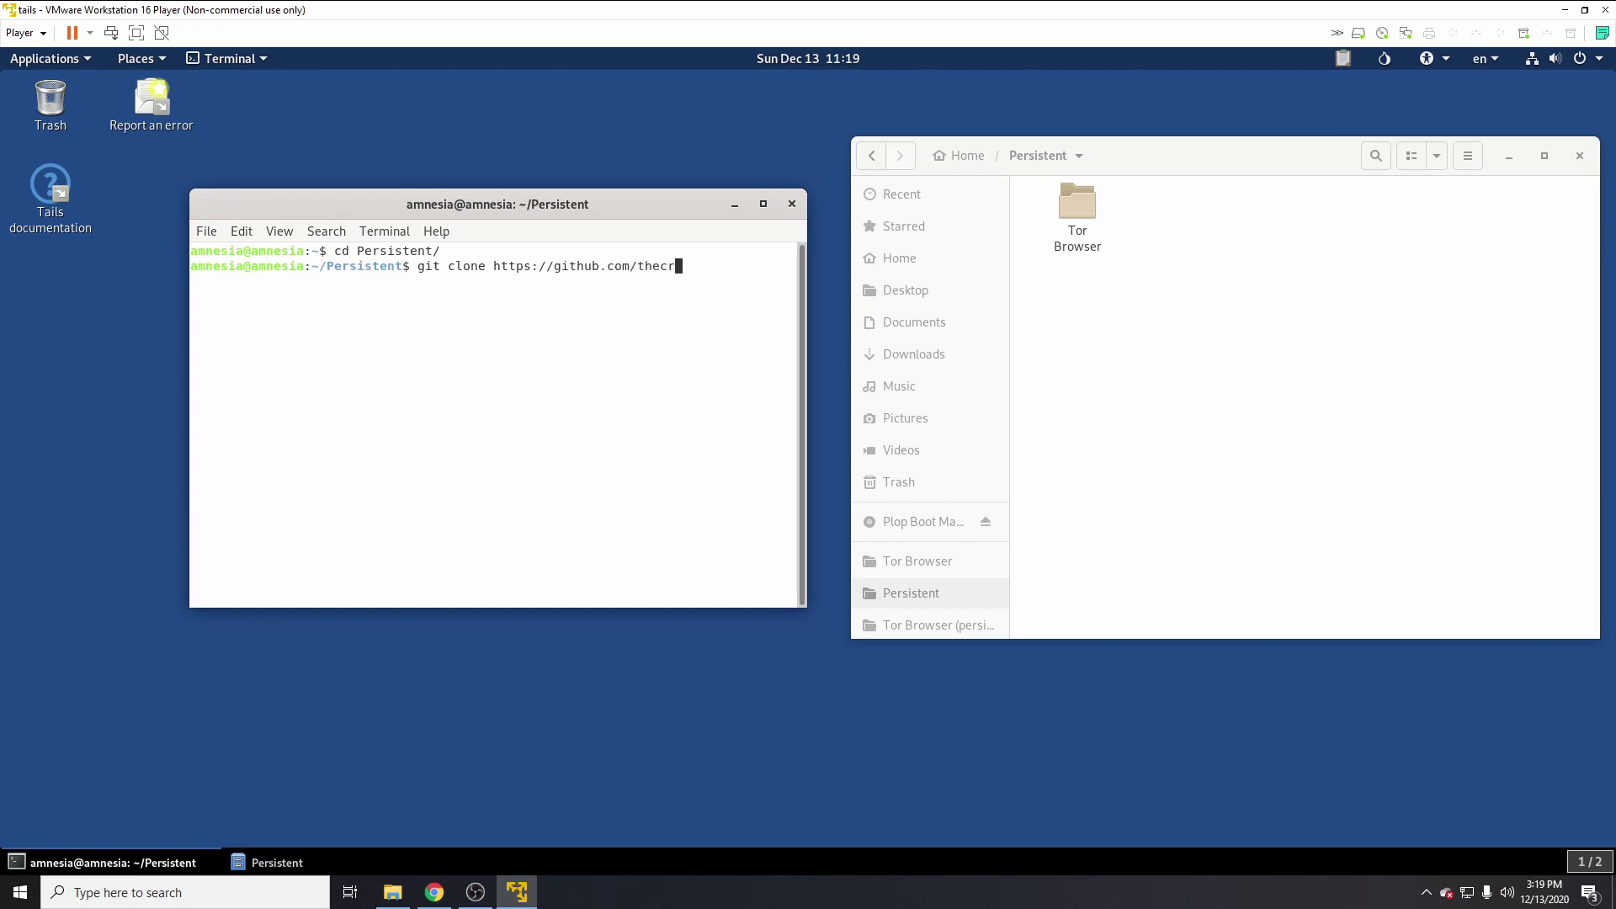
text(yptorocket/MnemonicUSB)
key(Return)
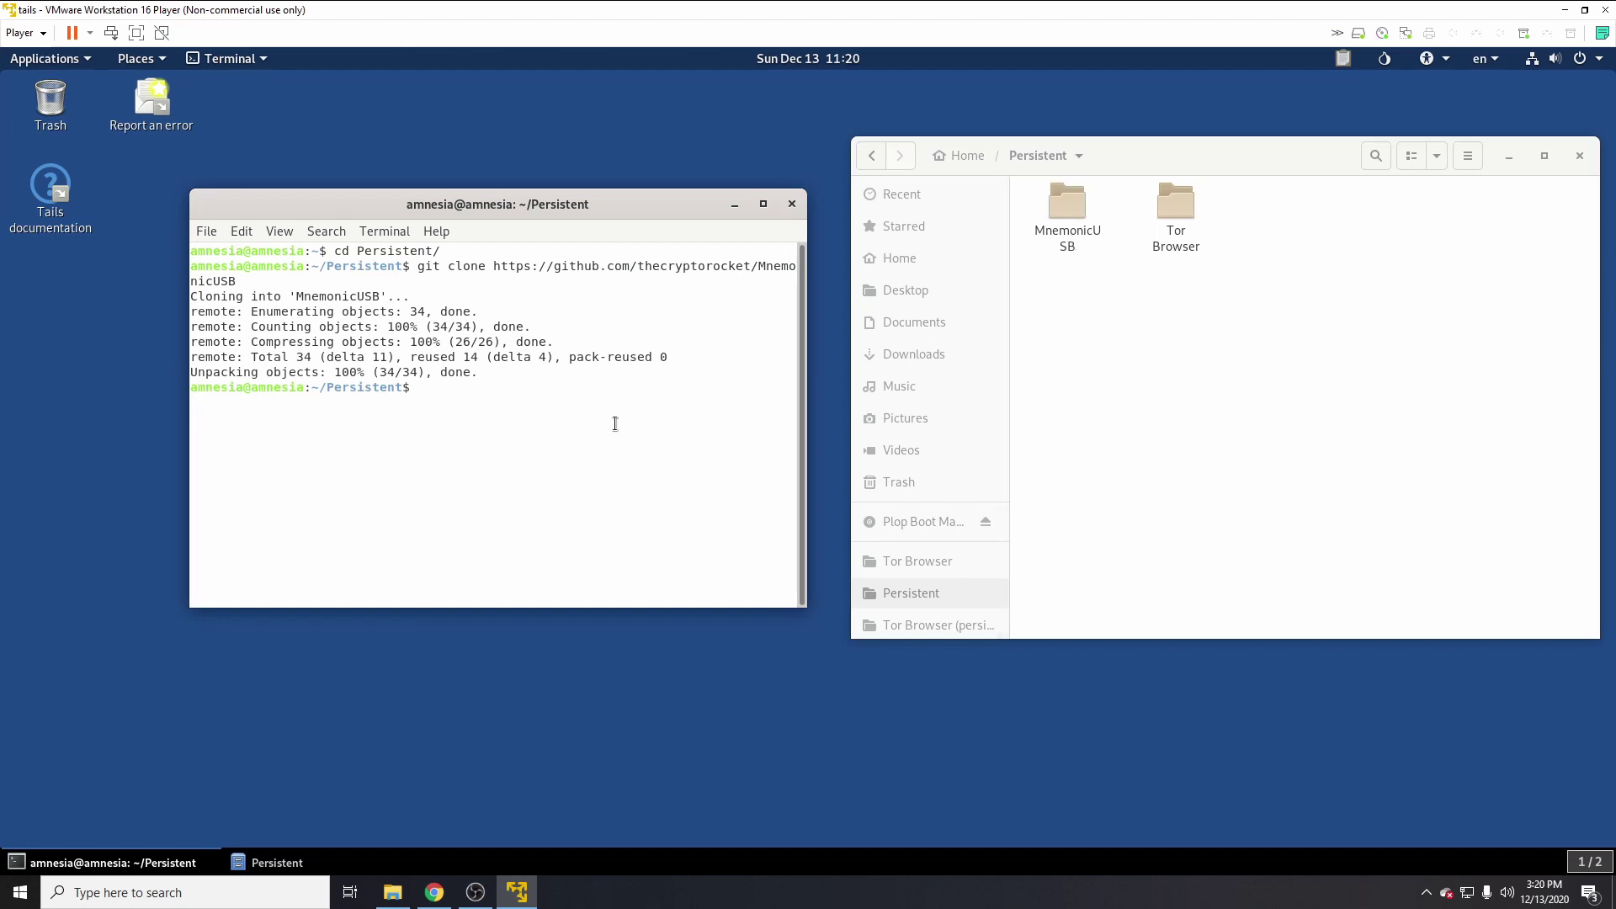
Step: Change into the MnemonicUSB directory in the terminal and list its files with ls
text(cd Mn)
key(Tab)
key(Return)
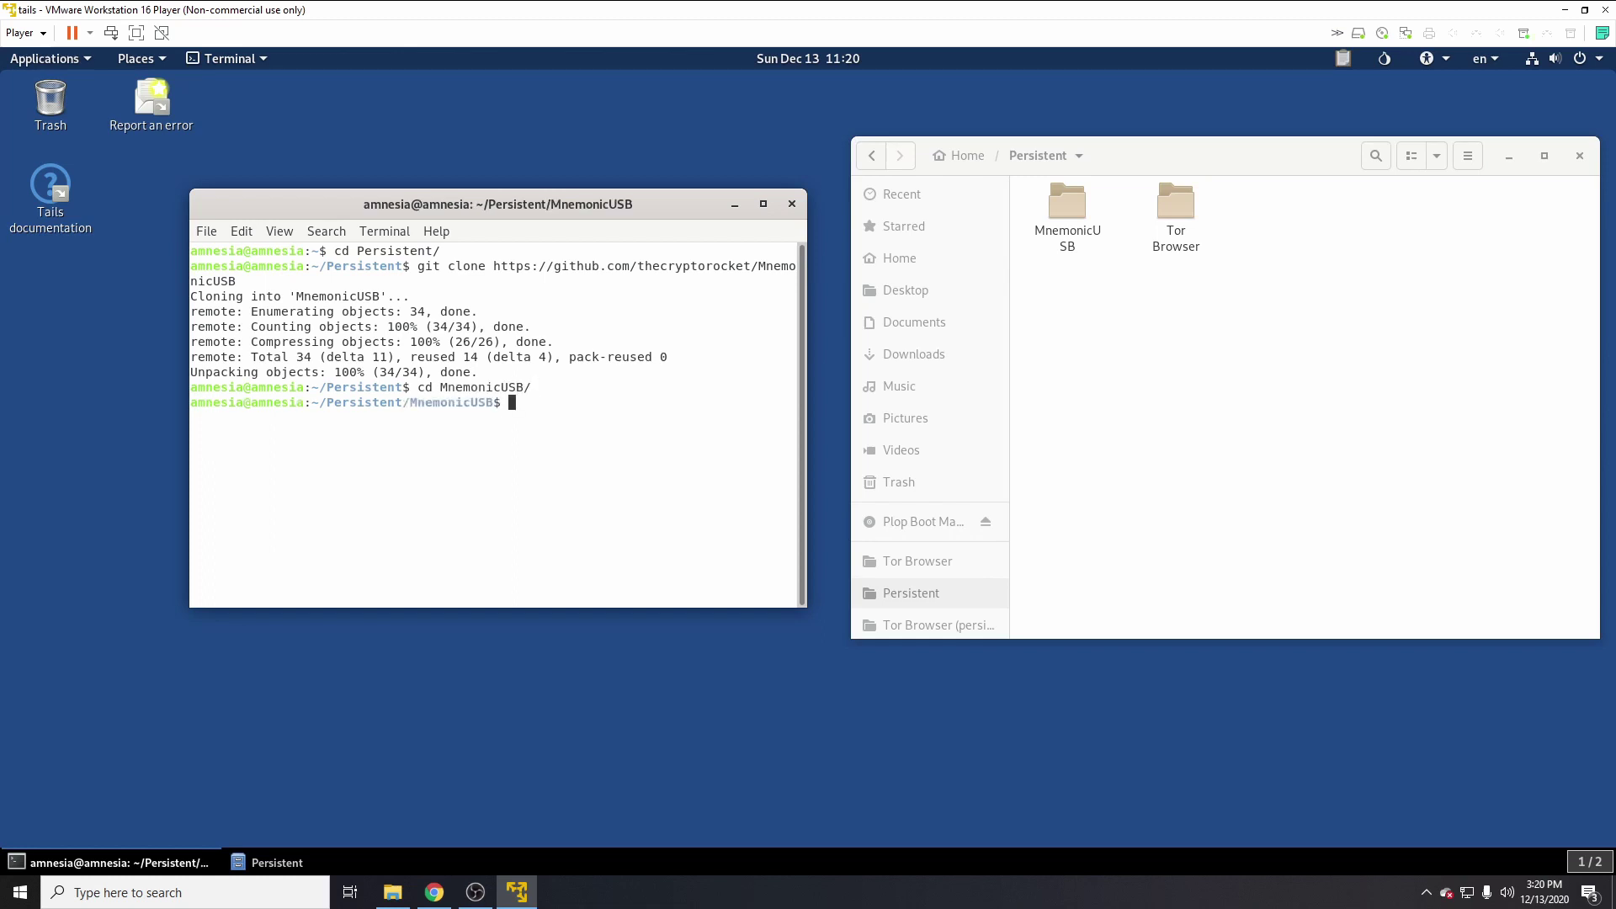
text(ls)
key(Return)
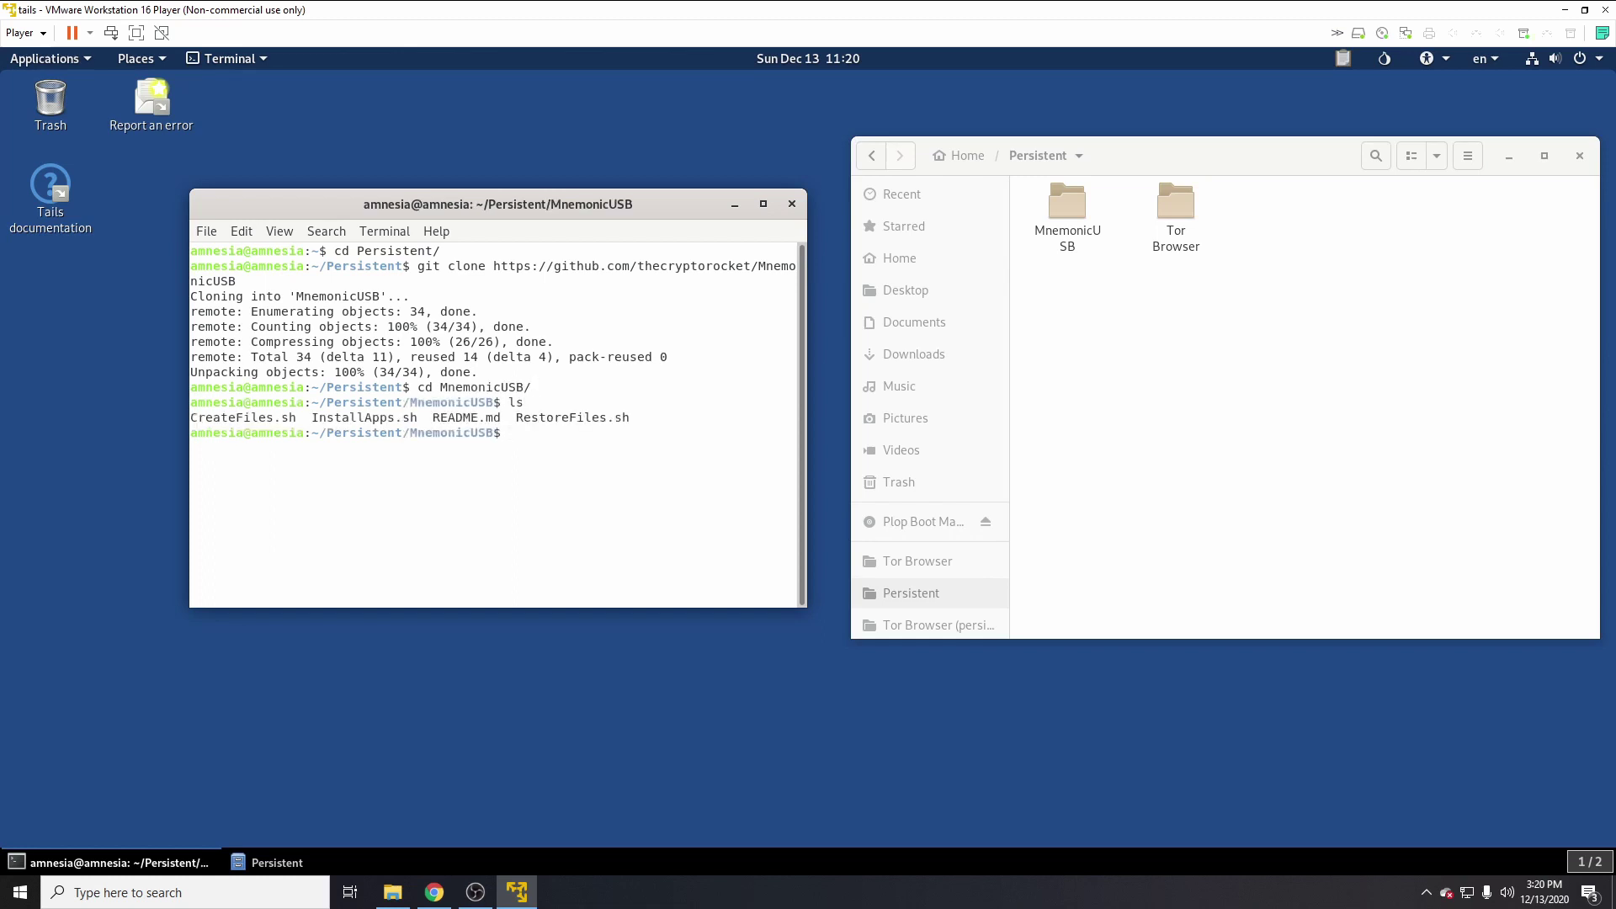
Step: Open the MnemonicUSB folder in the file browser, showing CreateFiles.sh, InstallApps.sh, README.md, RestoreFiles.sh
double_click(1056, 197)
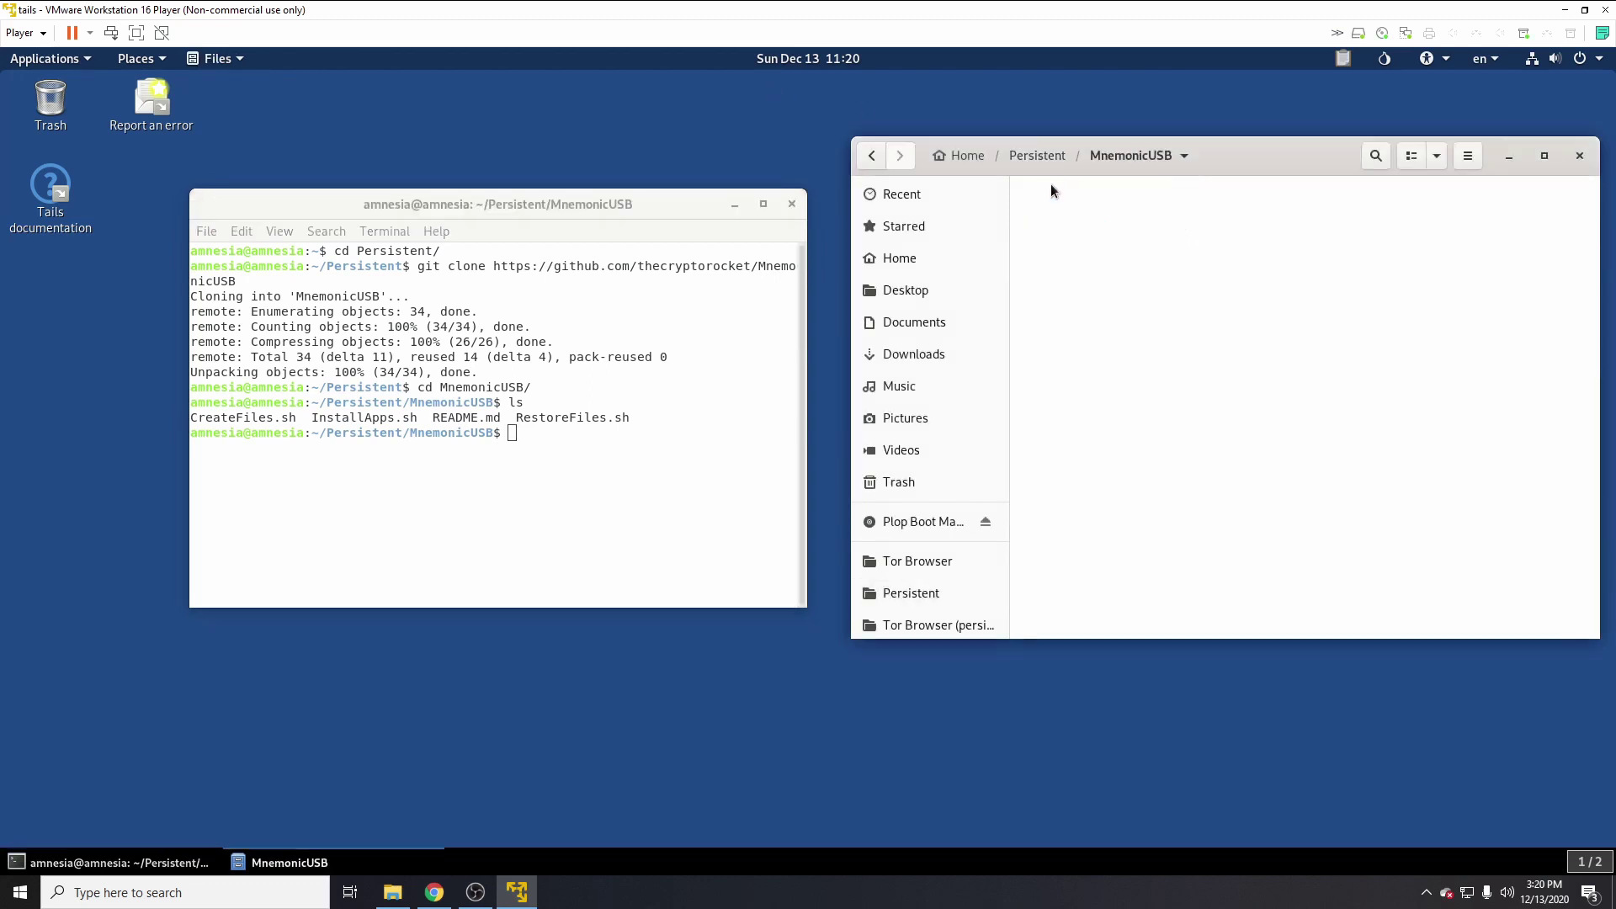
click(604, 457)
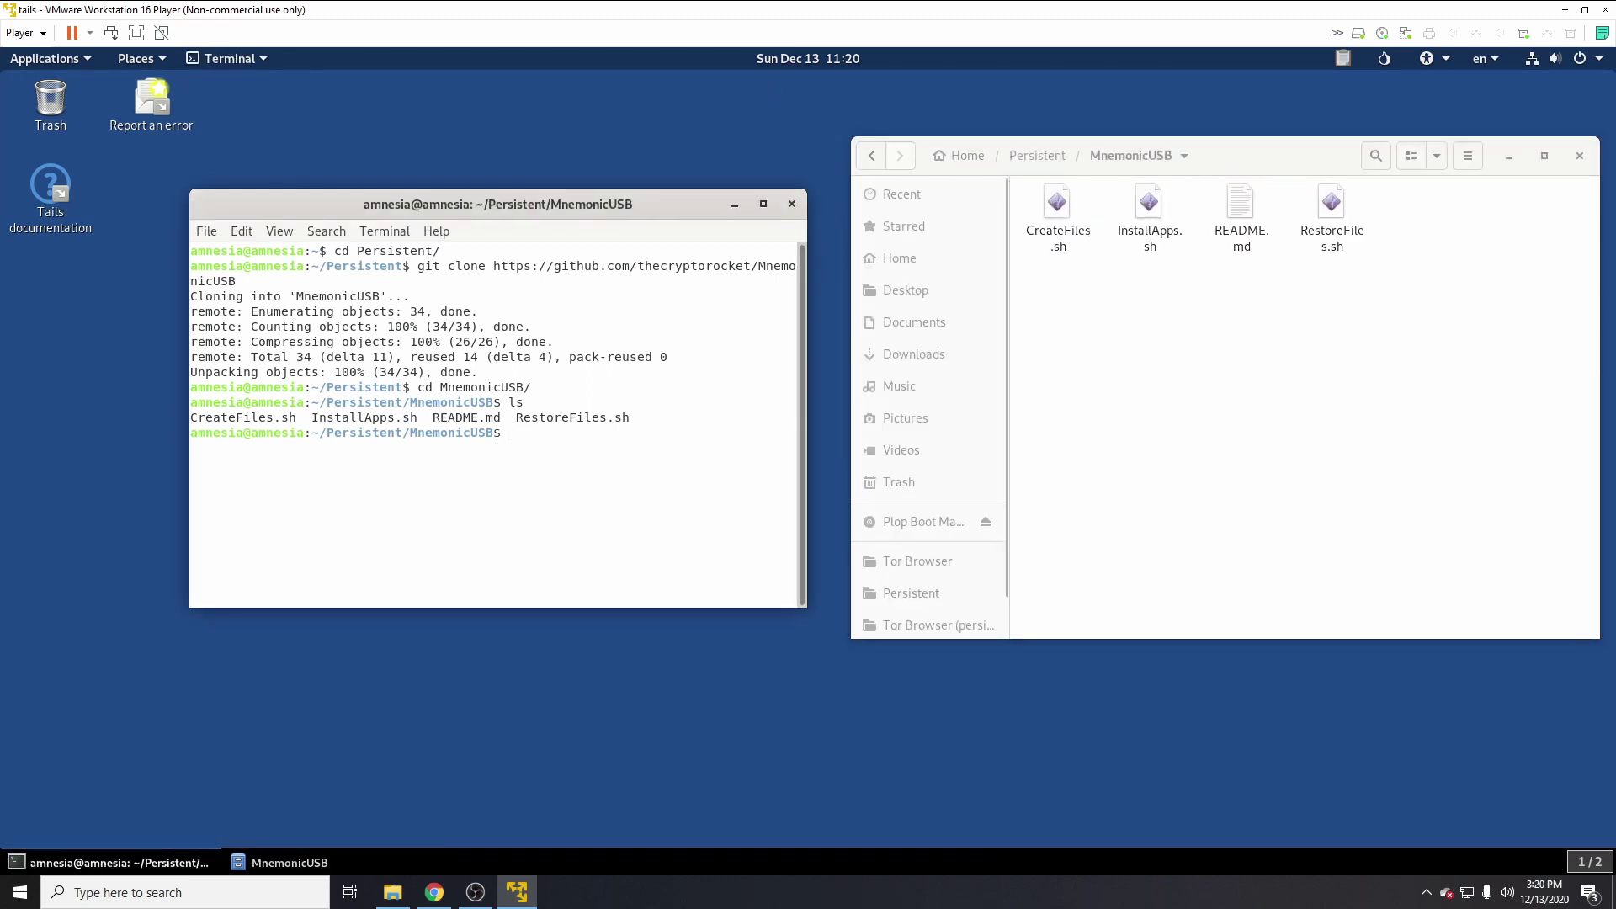
click(1153, 212)
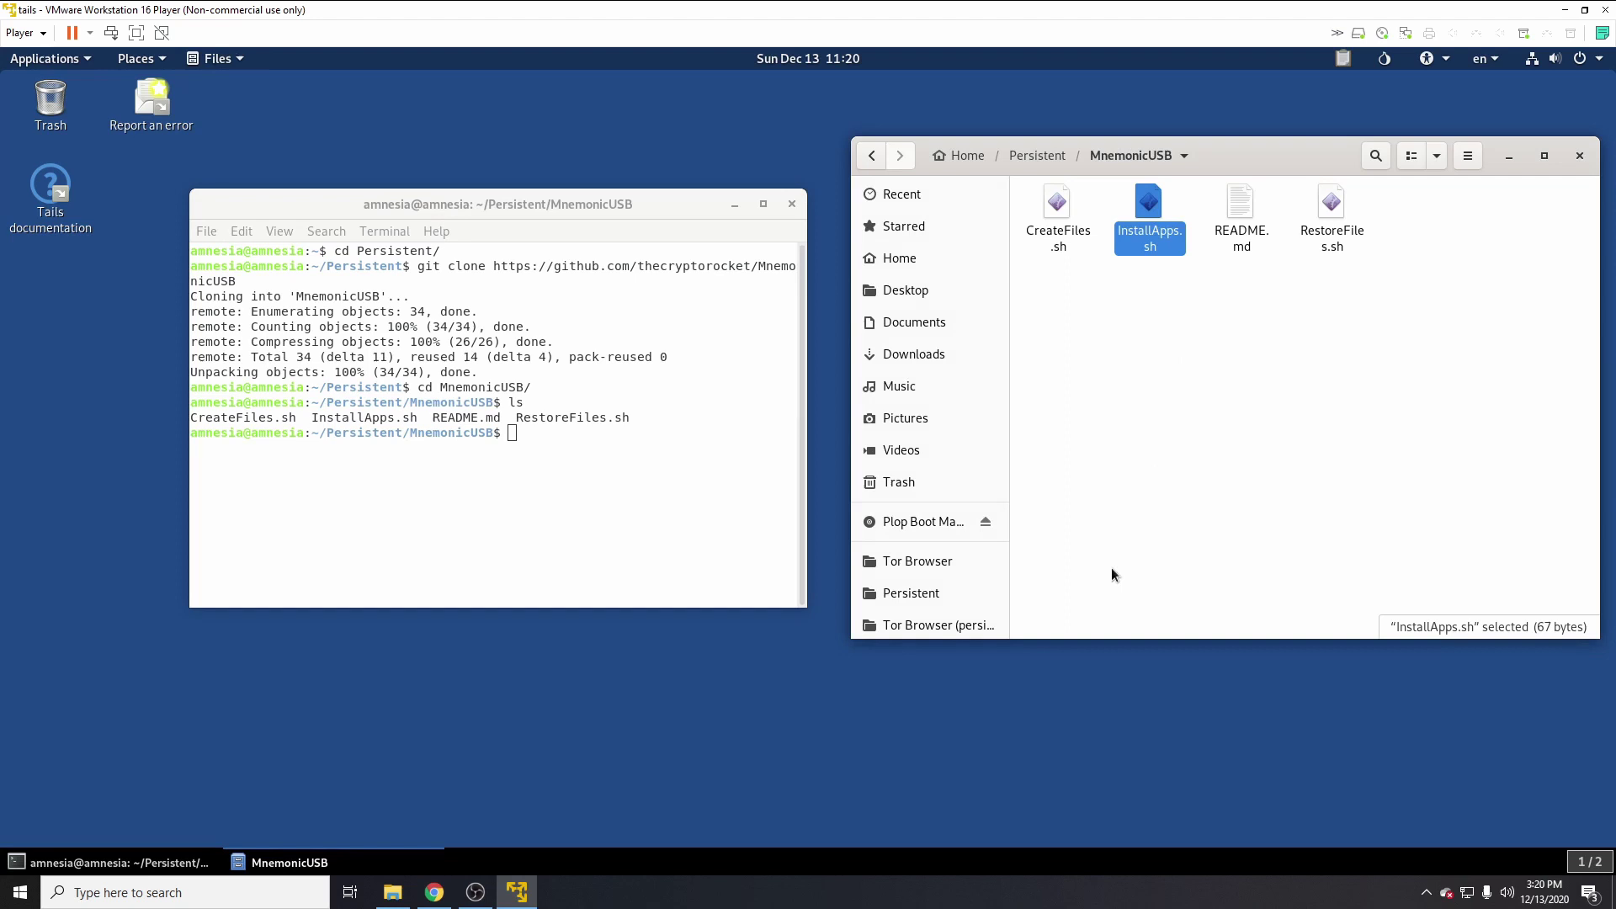
click(653, 458)
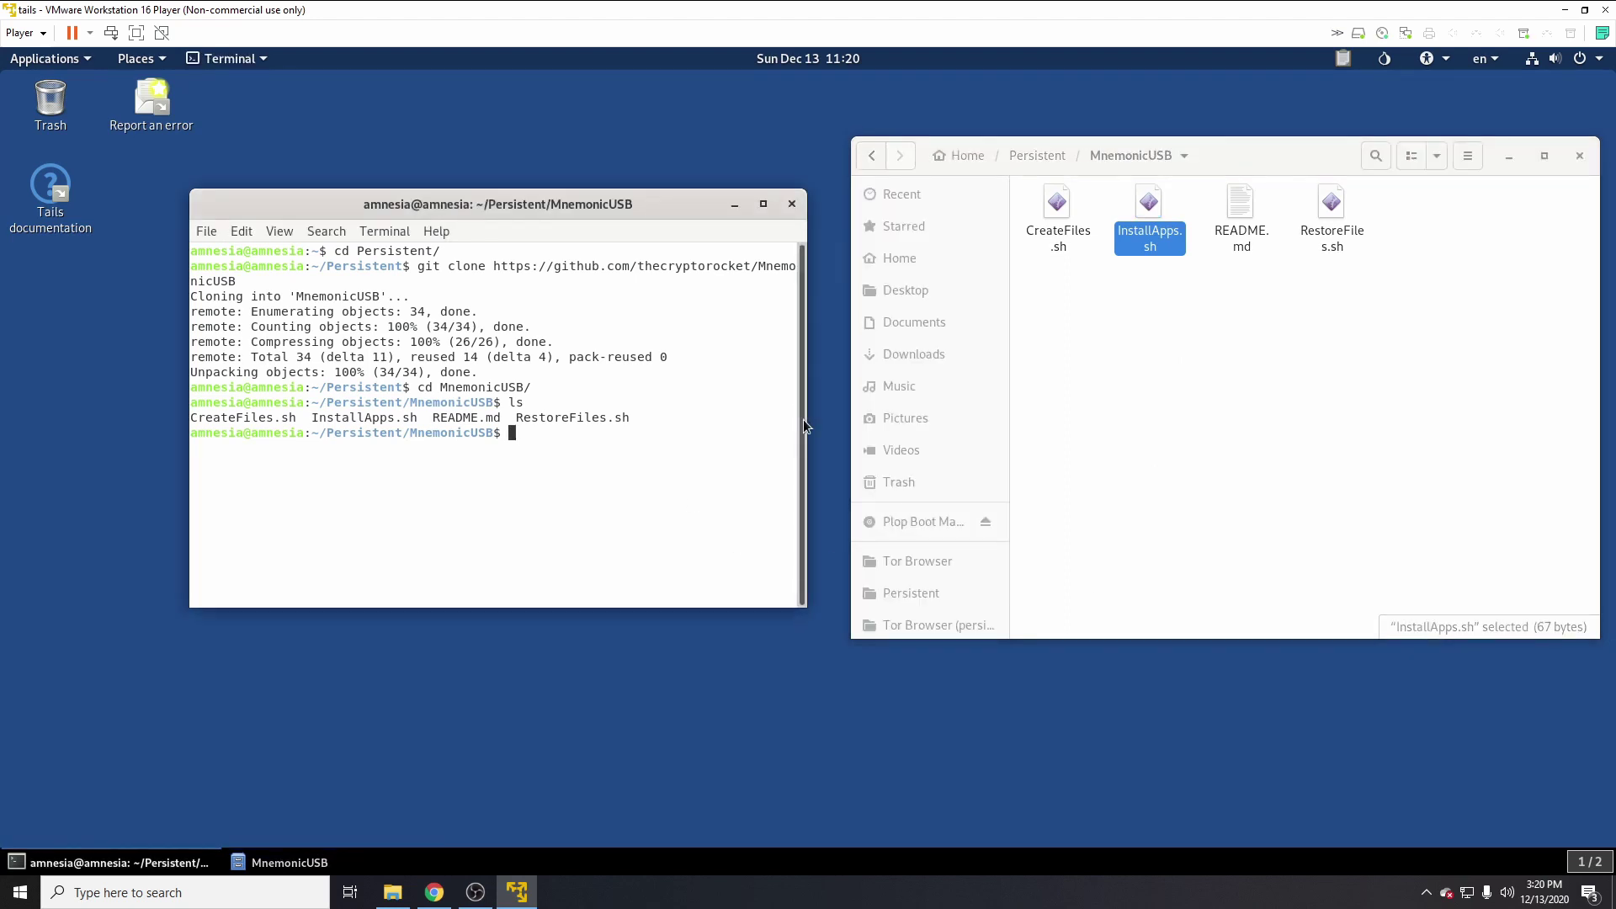
Step: Run 'sudo sh InstallApps.sh' with the administration password to install unzip and zip
text(sudo sh Inst)
key(Tab)
key(Return)
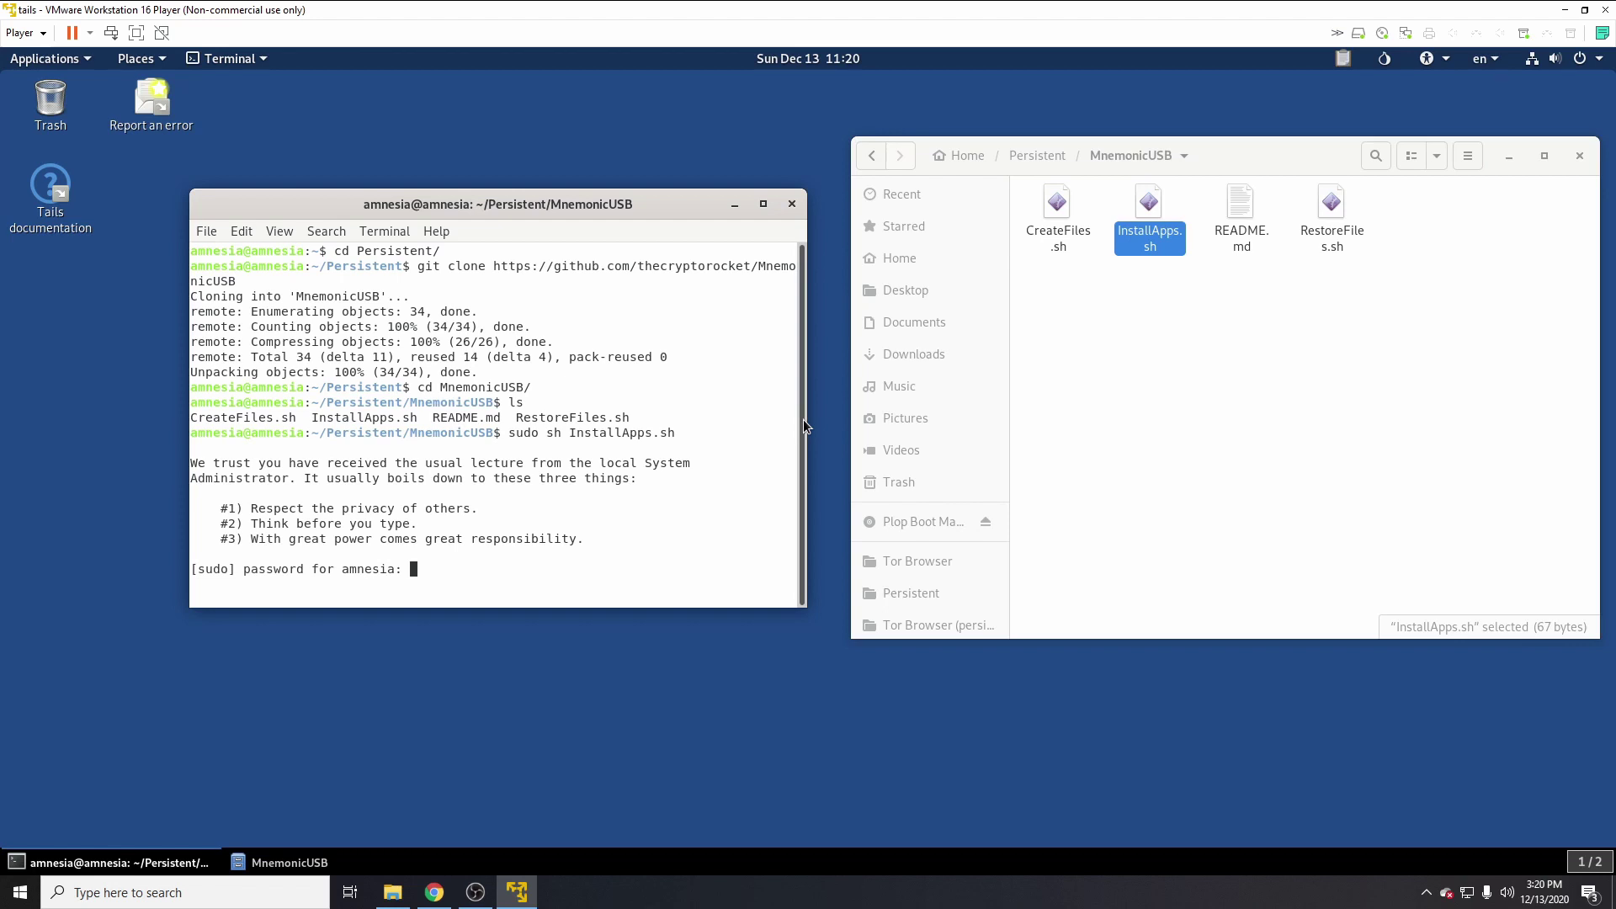
key(Return)
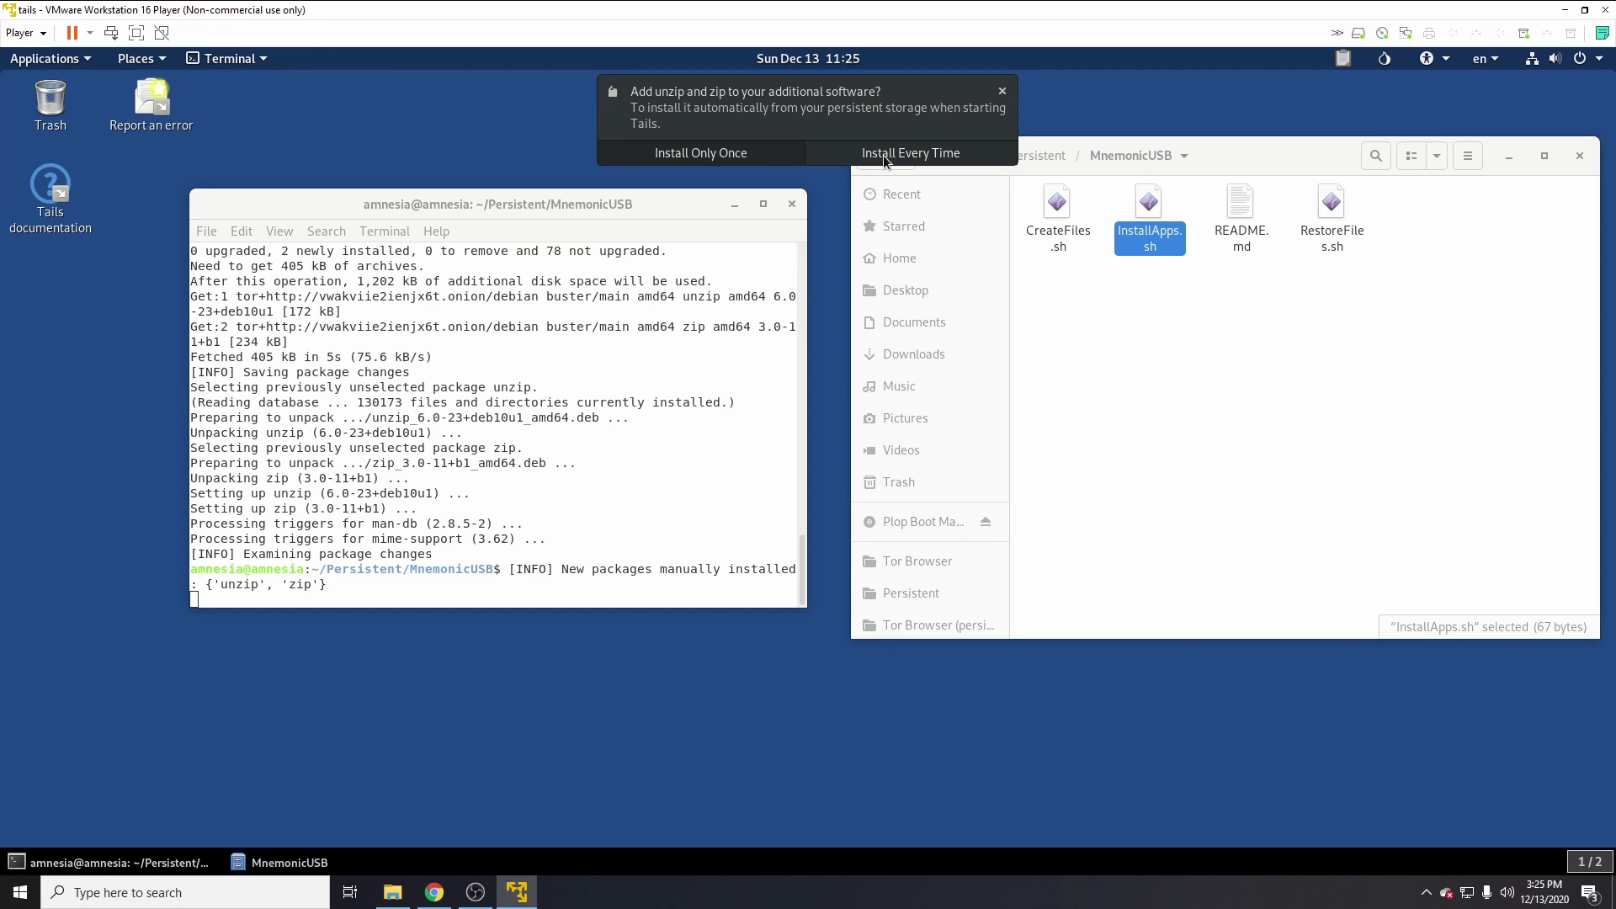
Step: Choose Install Every Time for unzip and zip, then clear the terminal
click(884, 154)
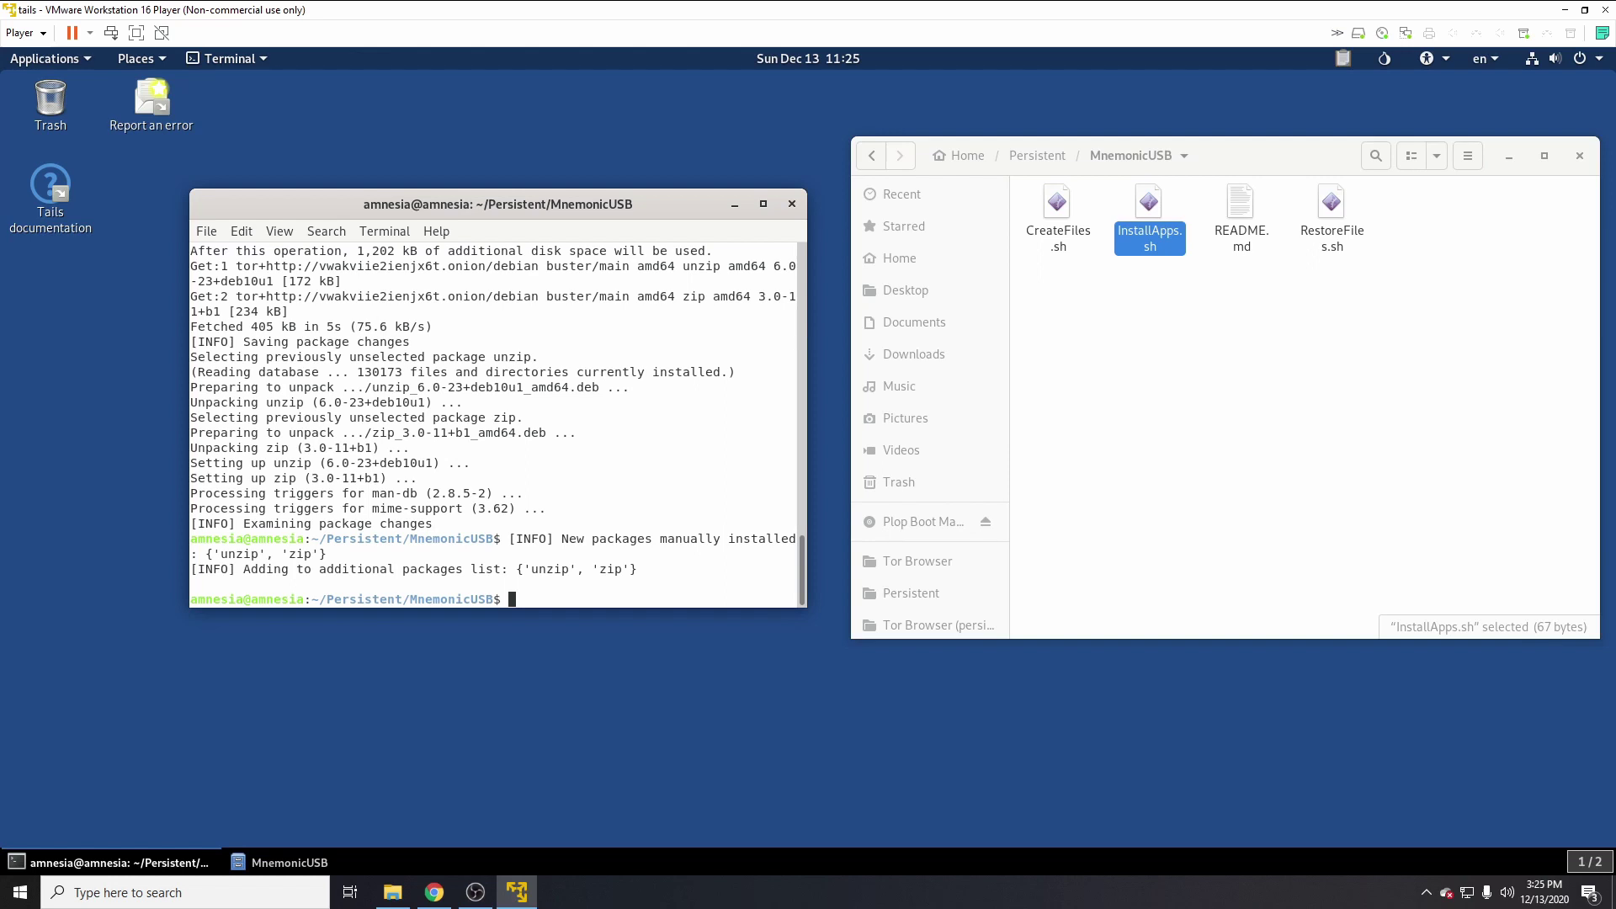
text(clear)
key(Return)
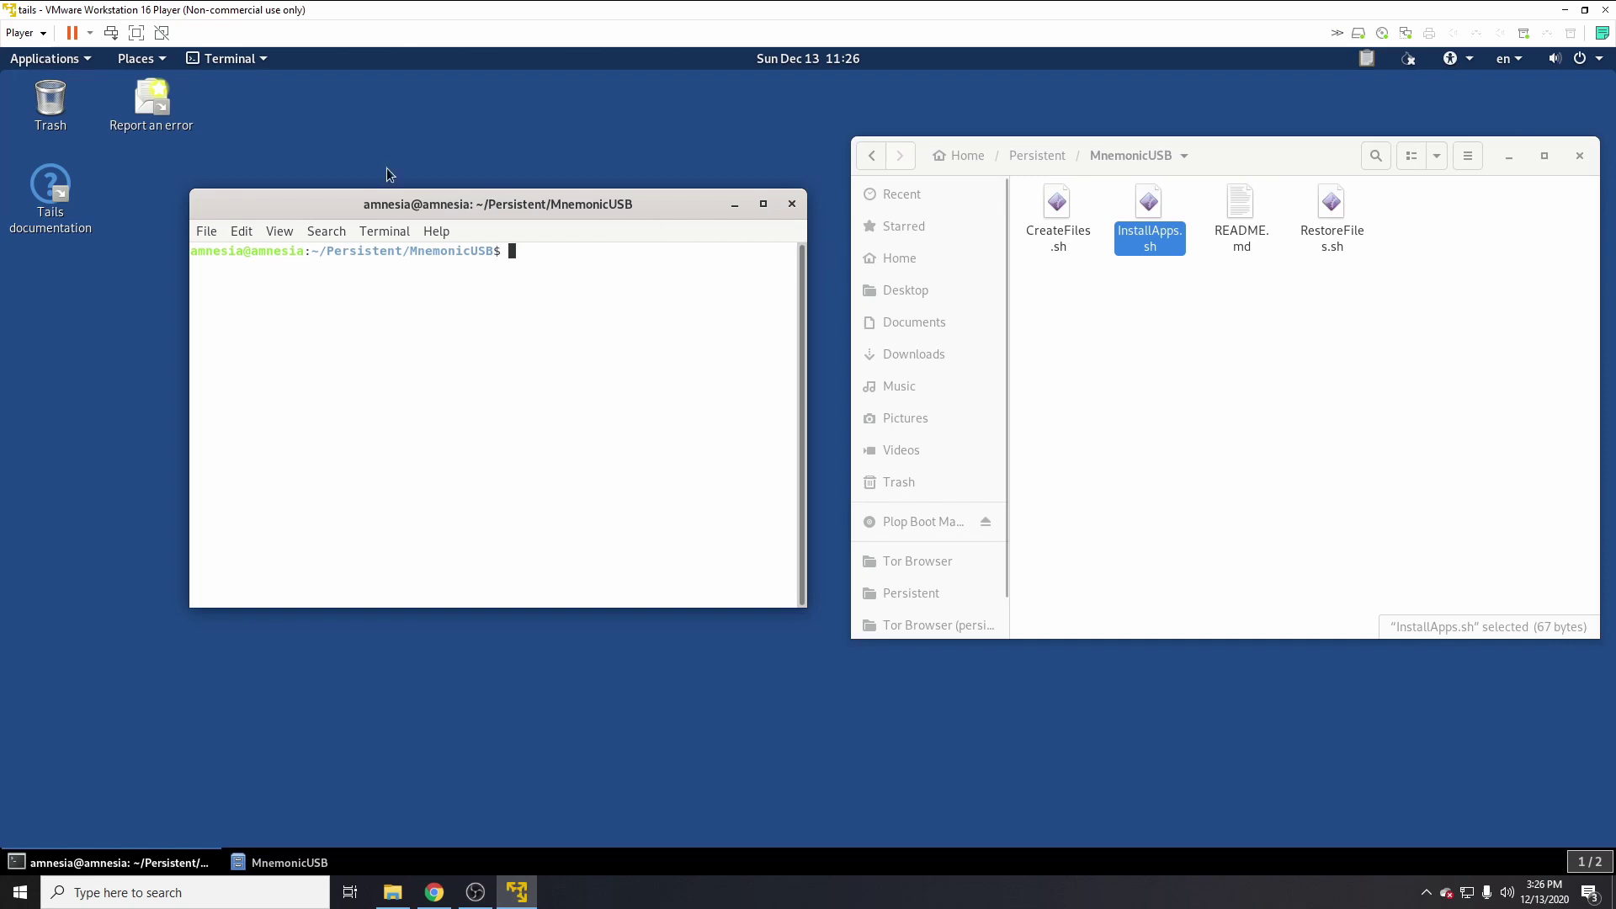
Step: Close the Applications list to bring the terminal and file browser back into view
click(80, 64)
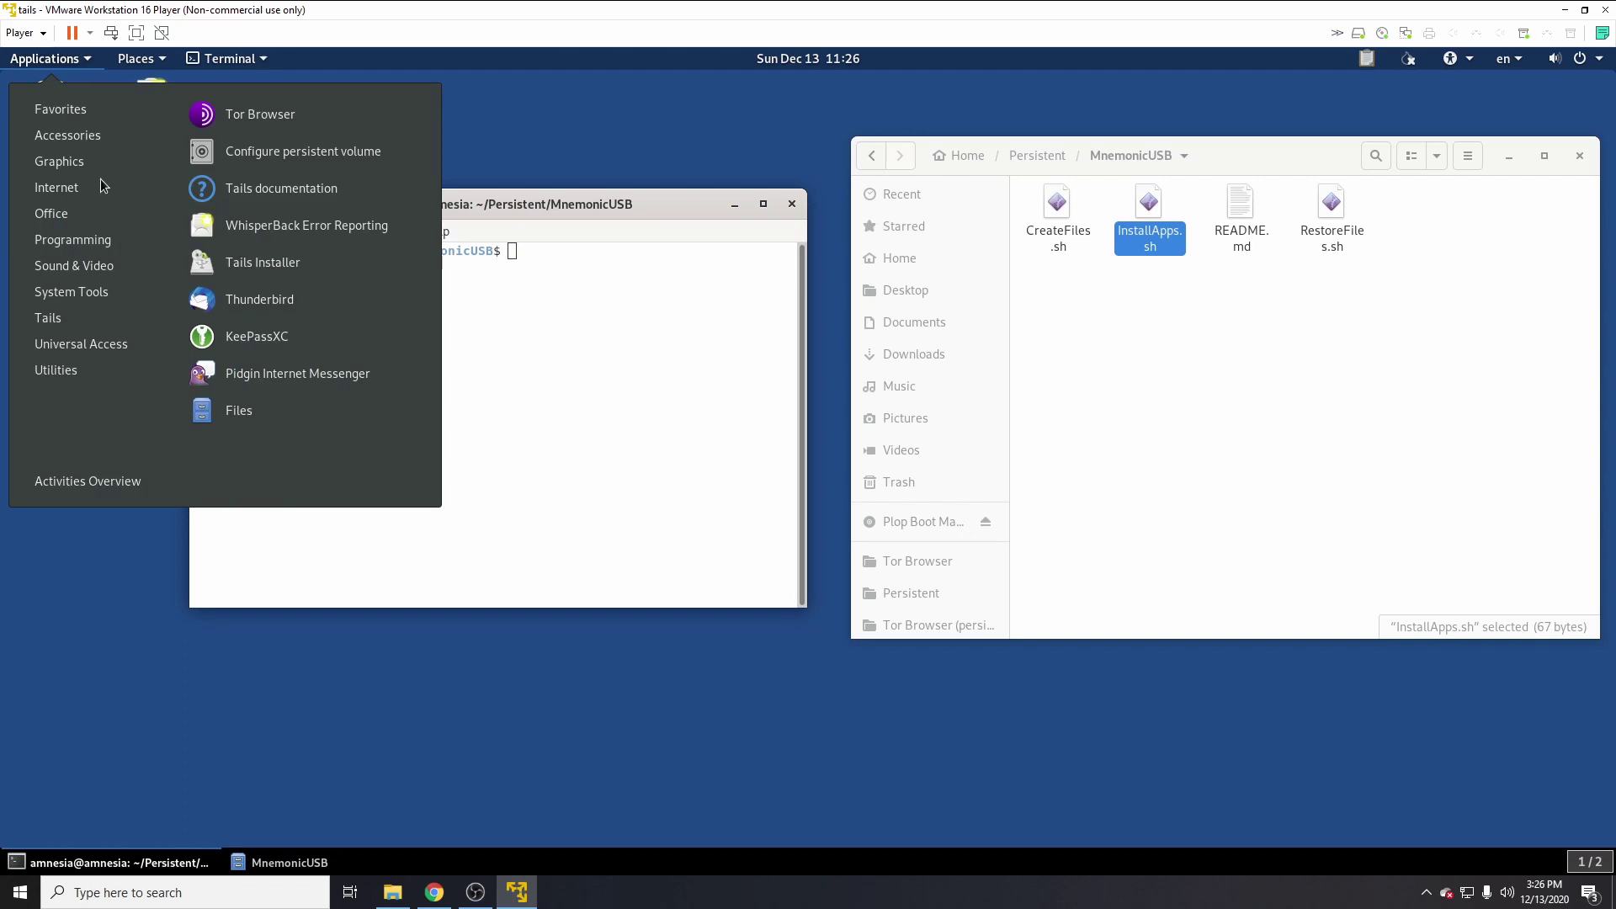
mouse_move(101, 187)
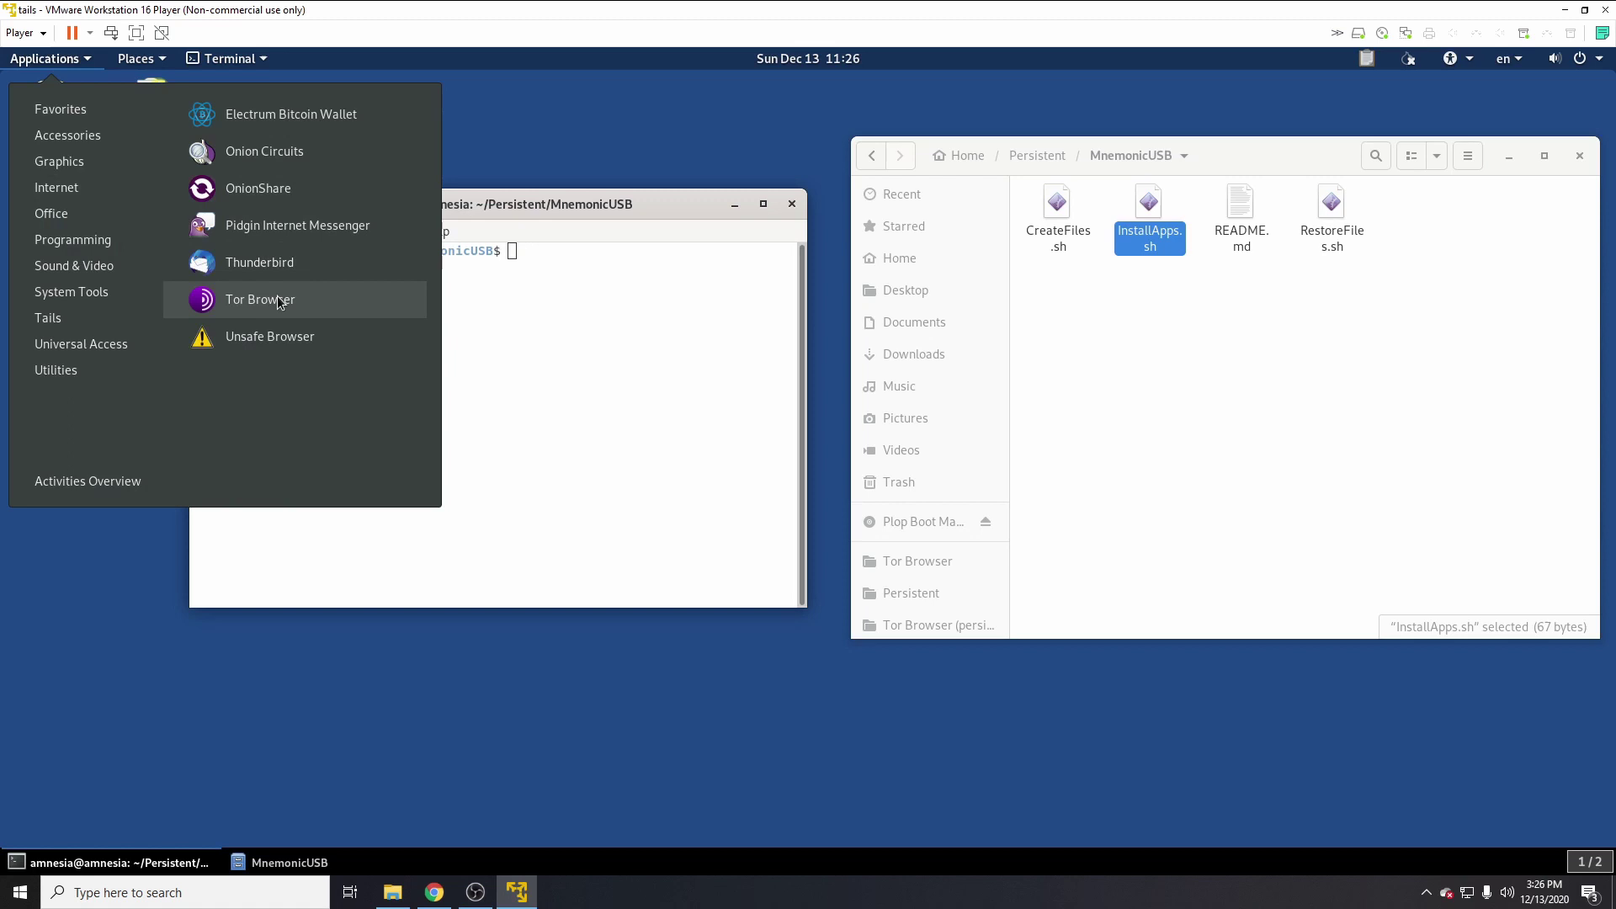
click(620, 292)
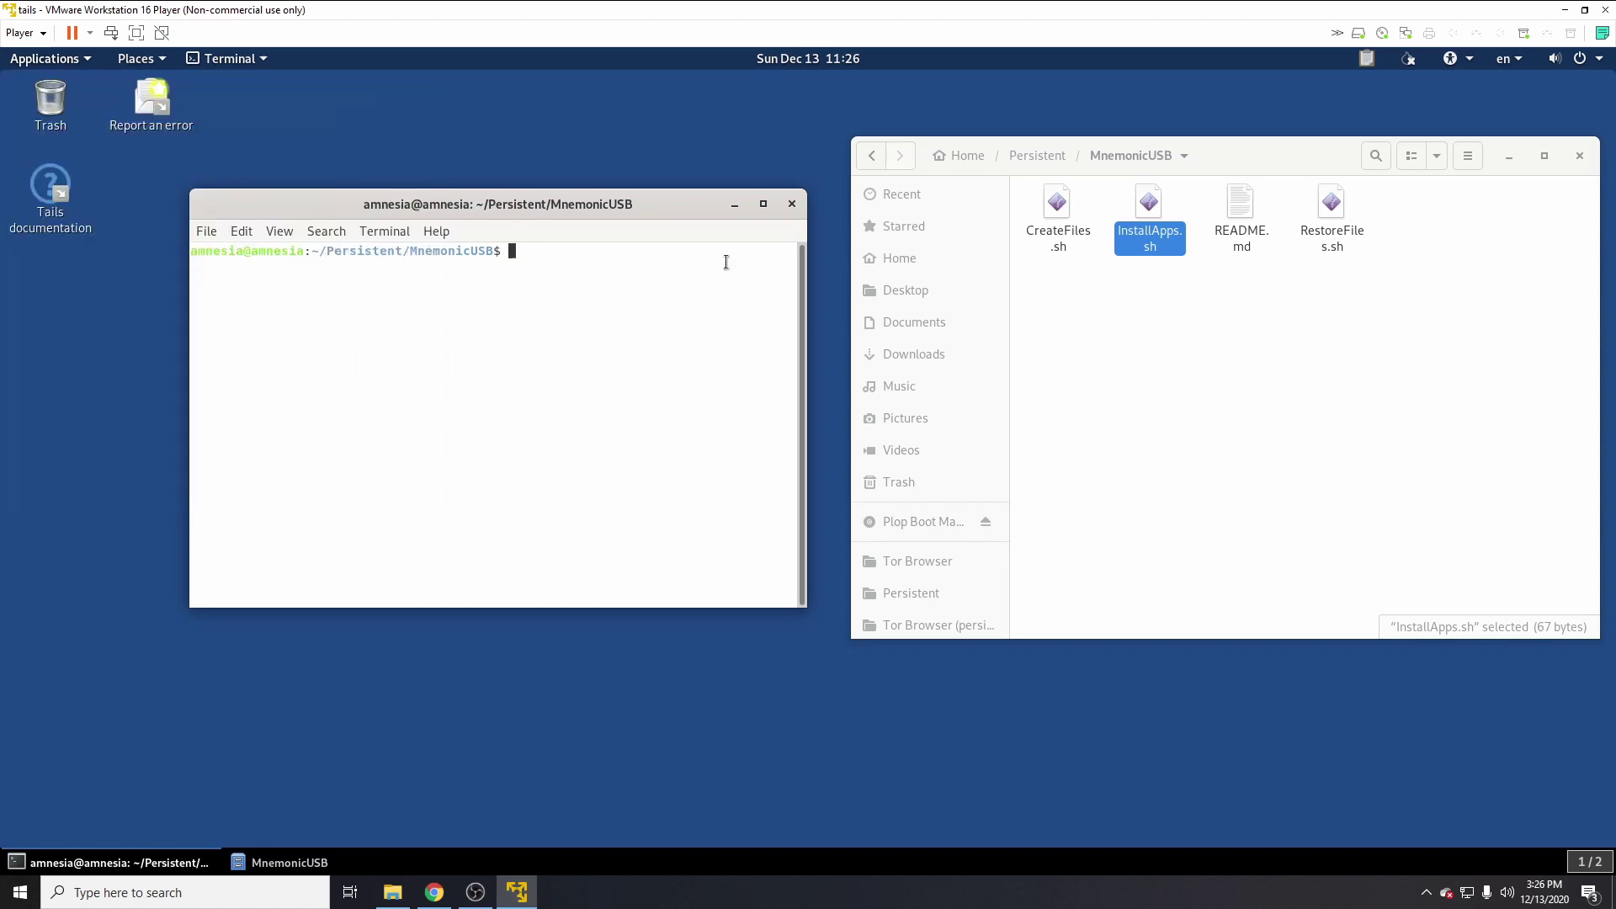
Step: Make the terminal taller and browse Files to Persistent > MnemonicUSB
drag(697, 191, 714, 154)
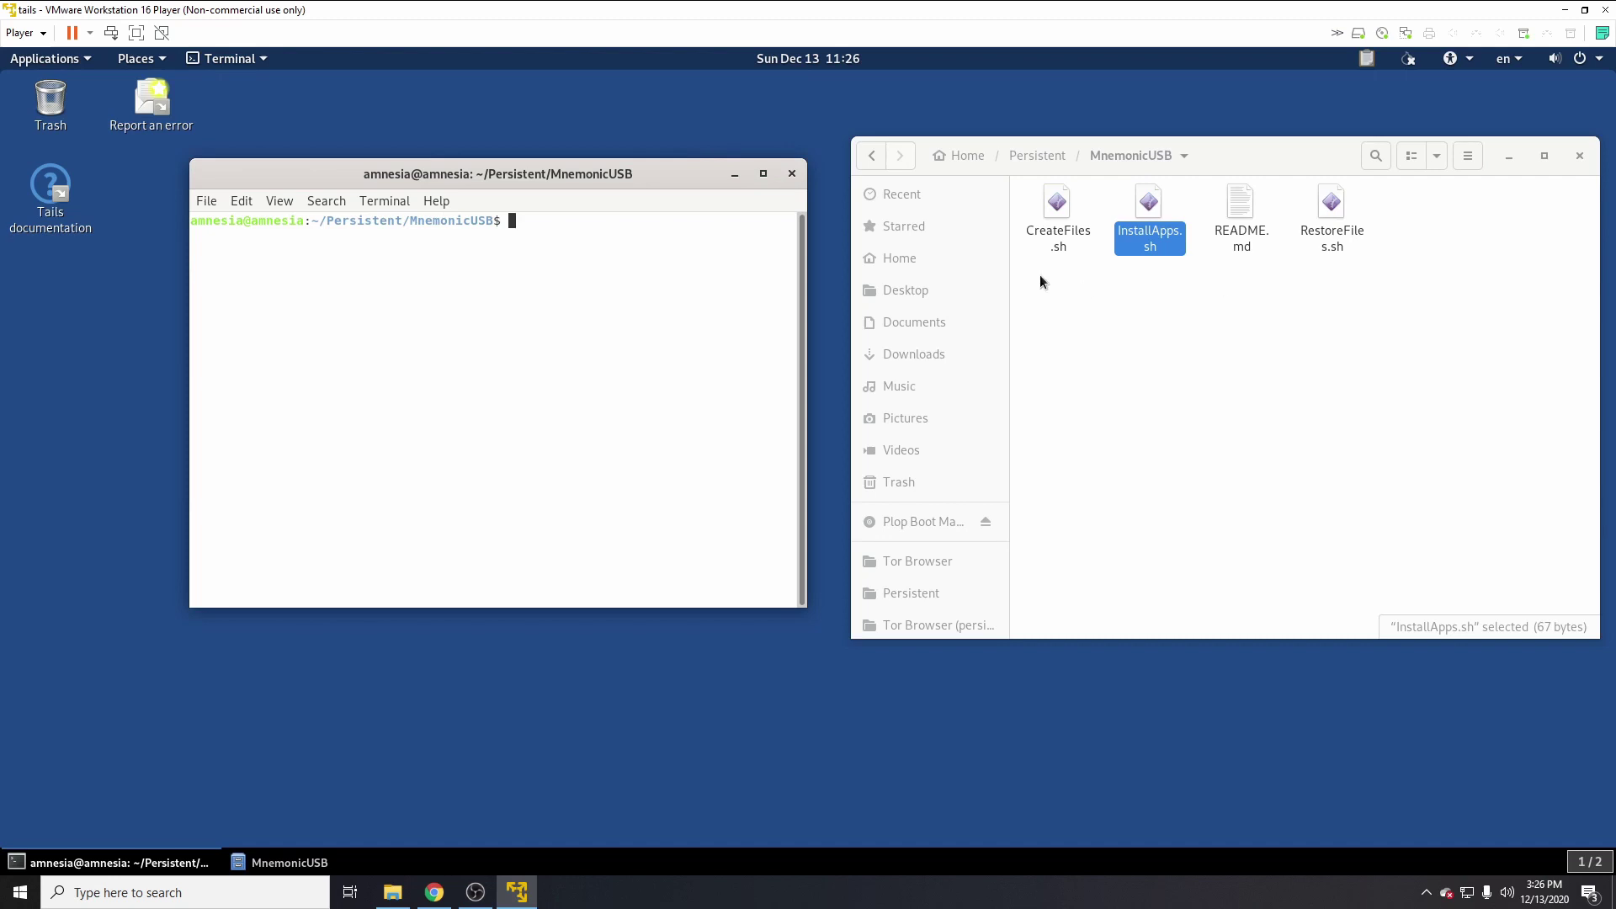
click(1057, 211)
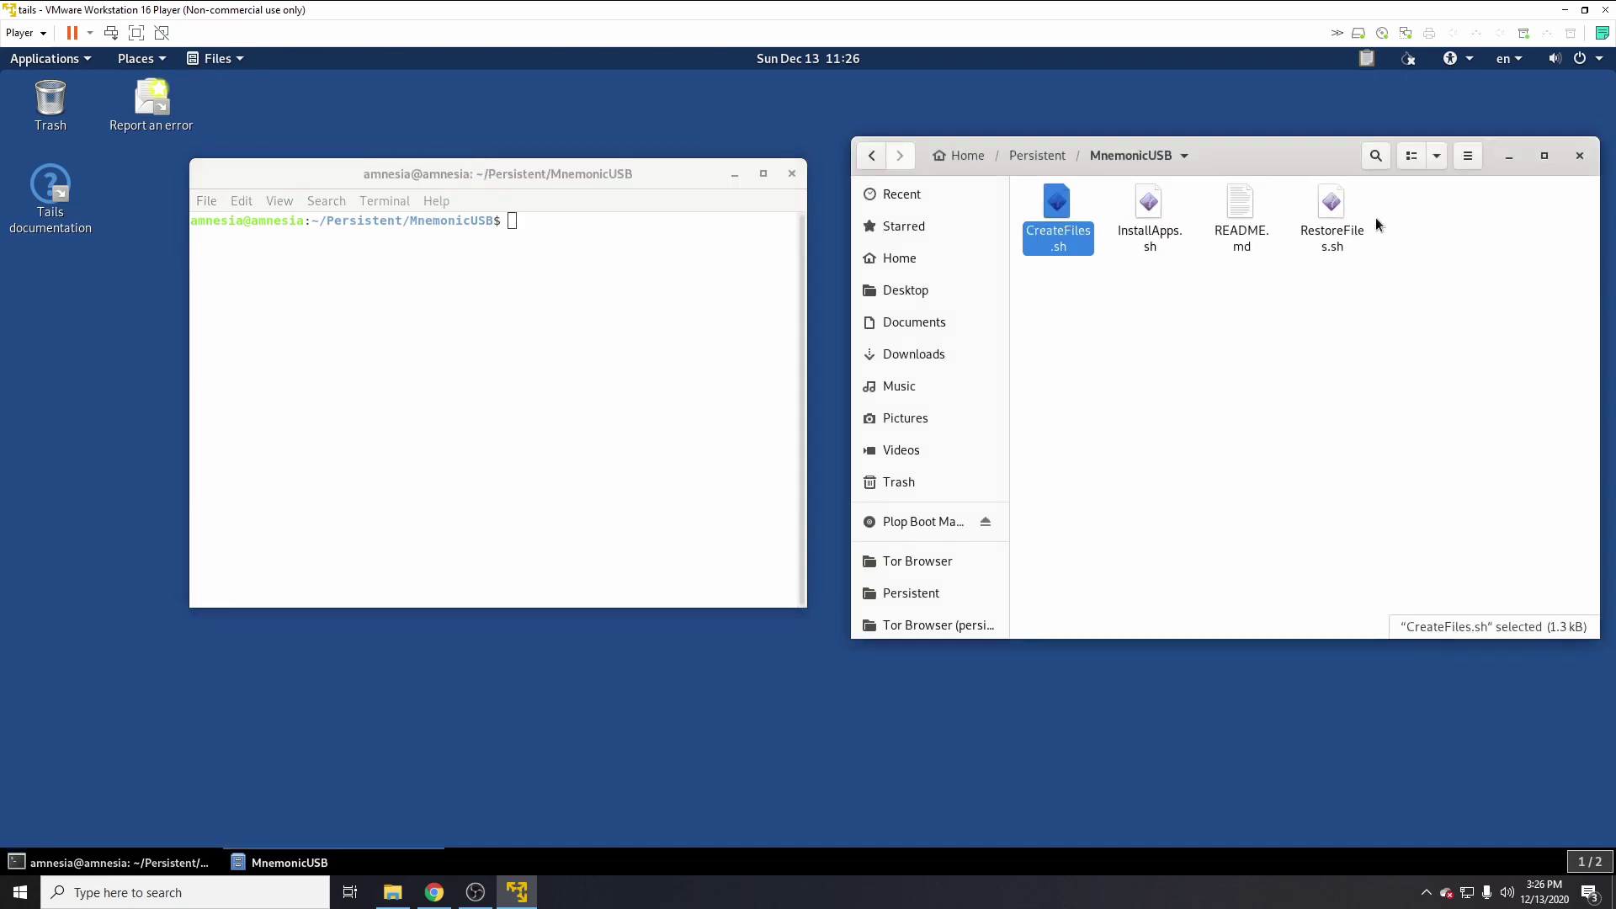
click(1037, 155)
click(972, 156)
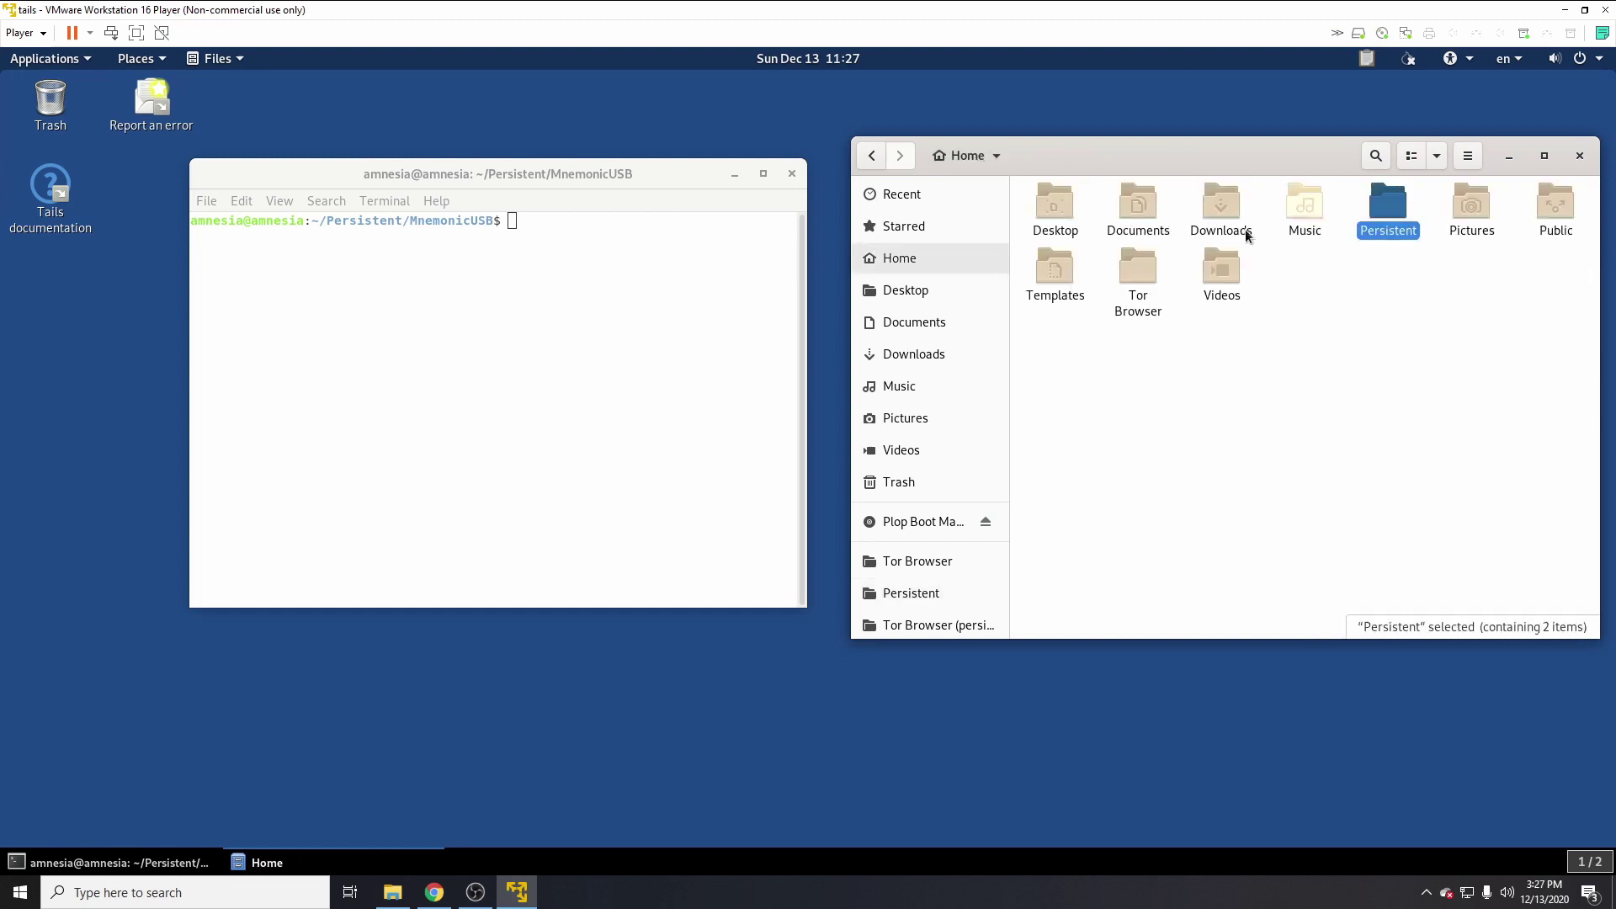
click(1130, 212)
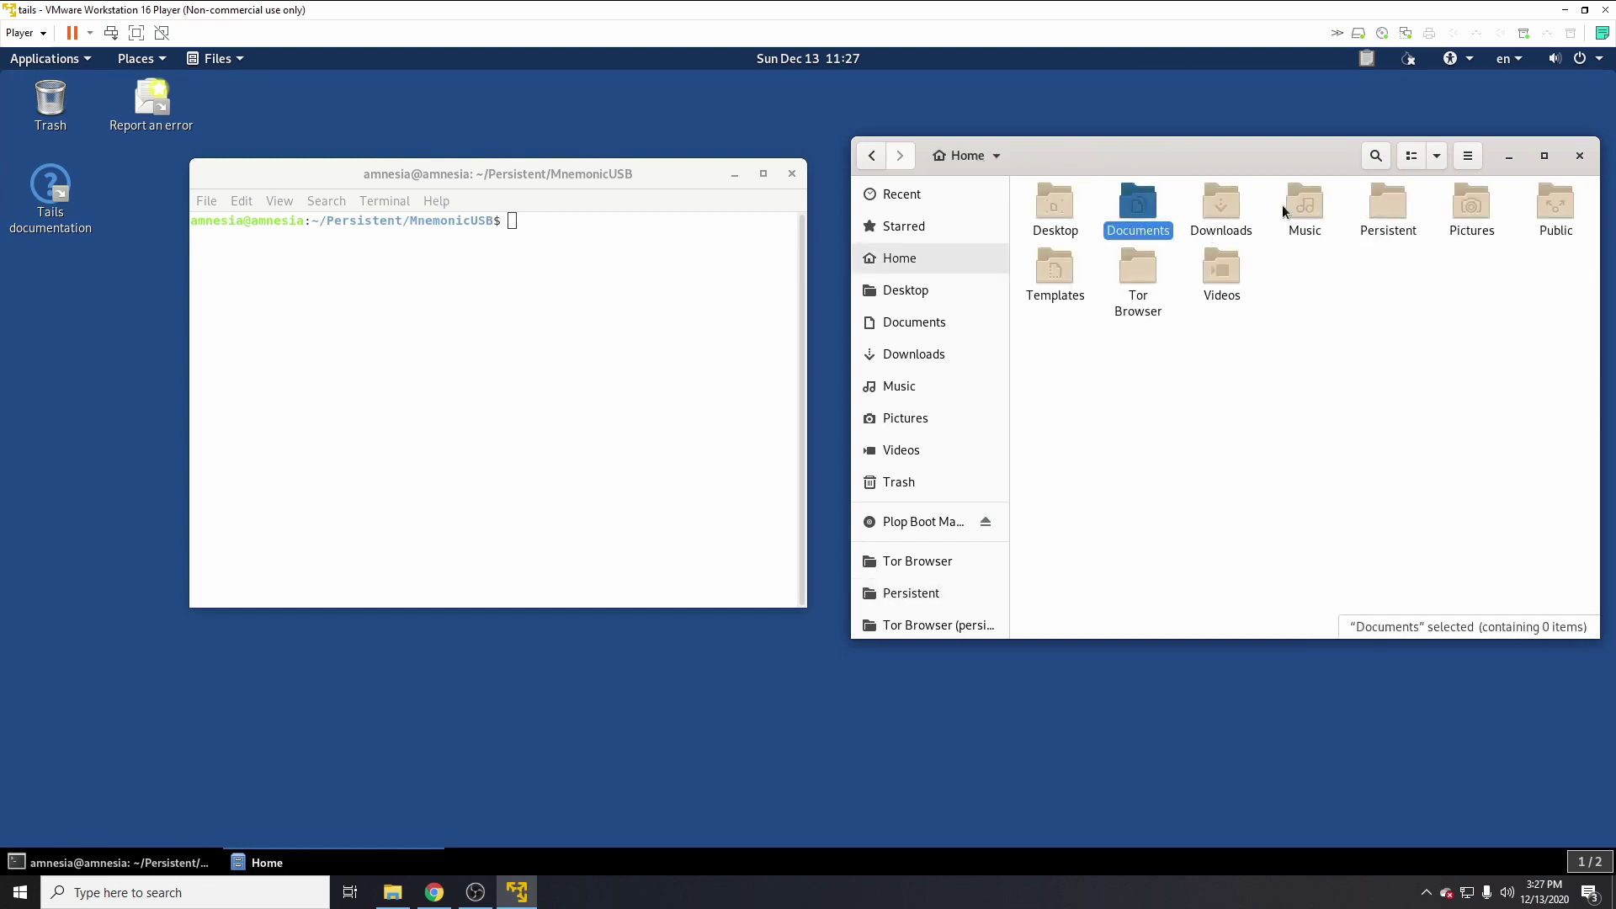
click(1225, 206)
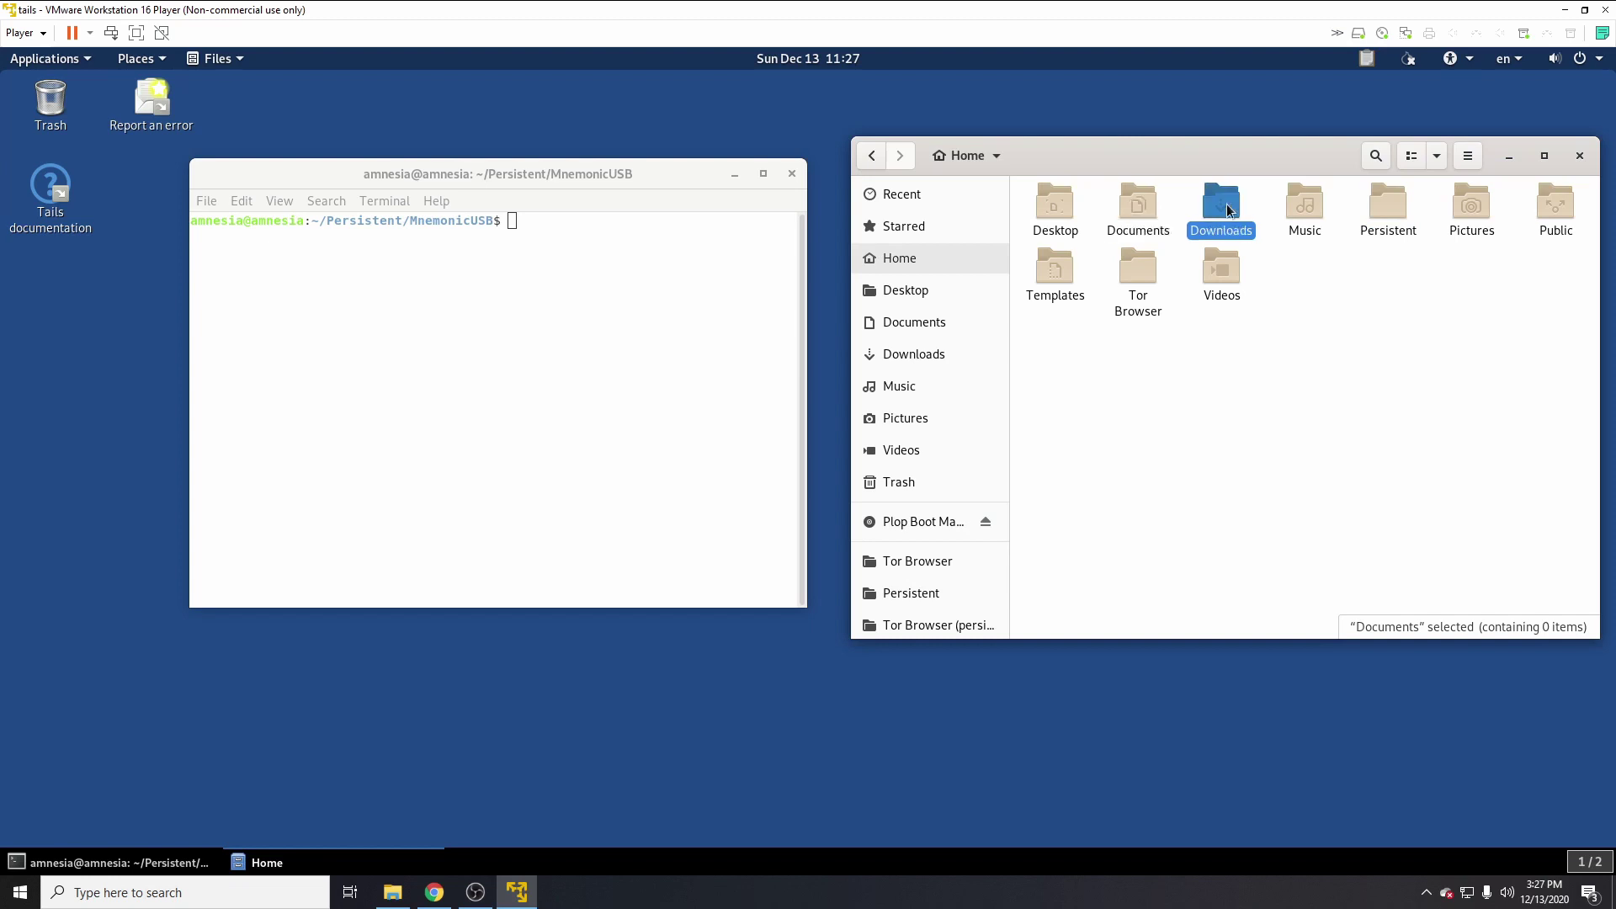
click(1145, 208)
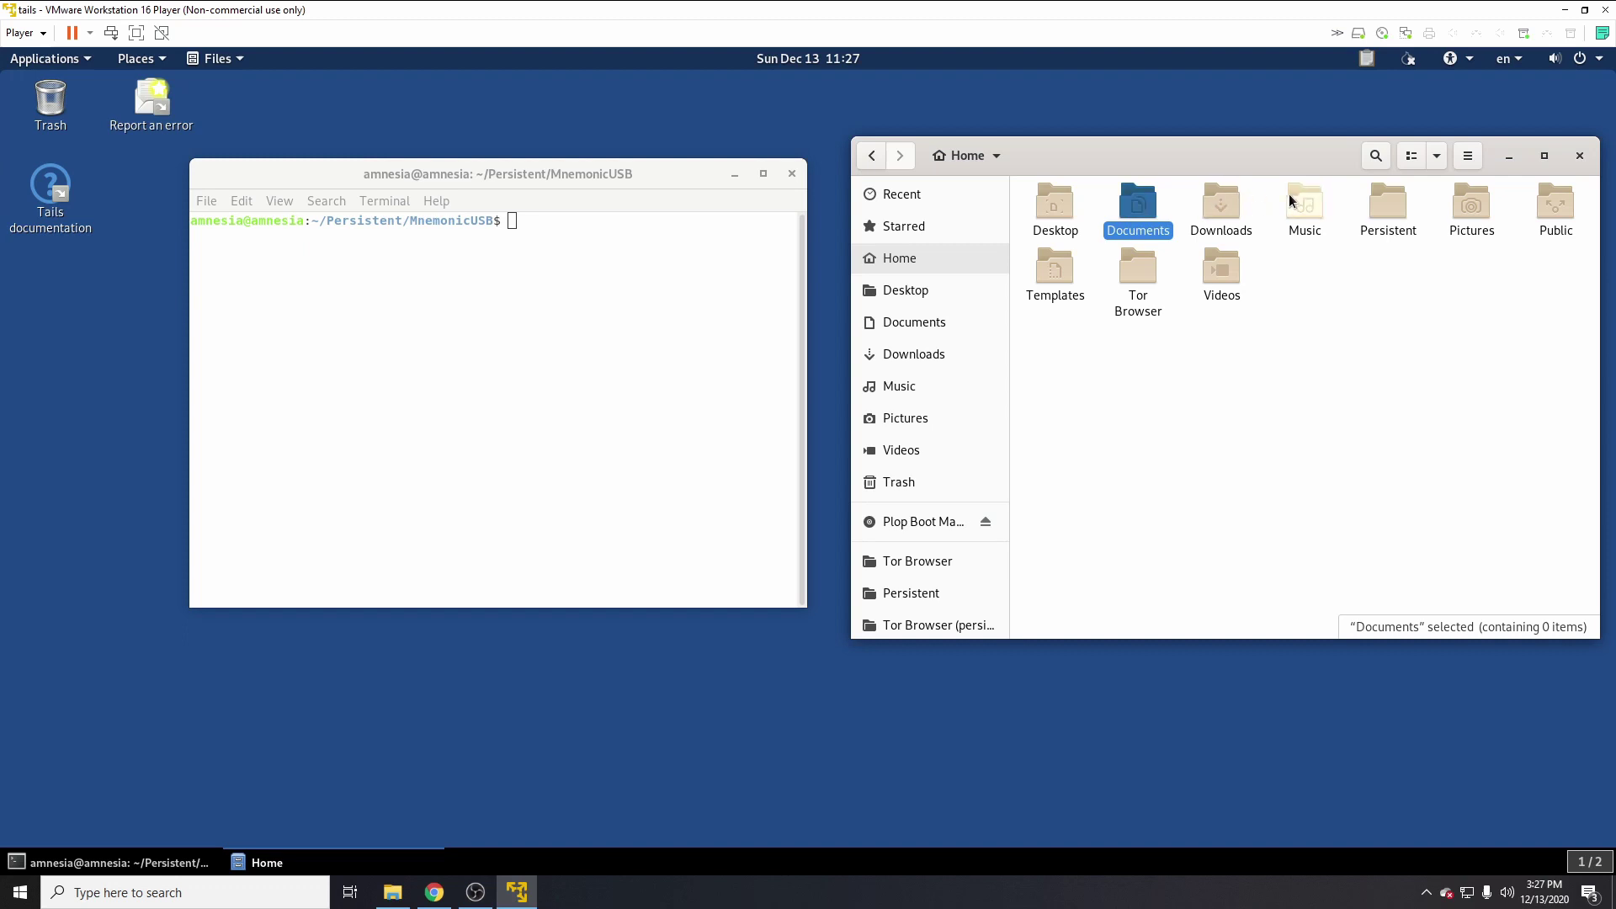
double_click(1402, 215)
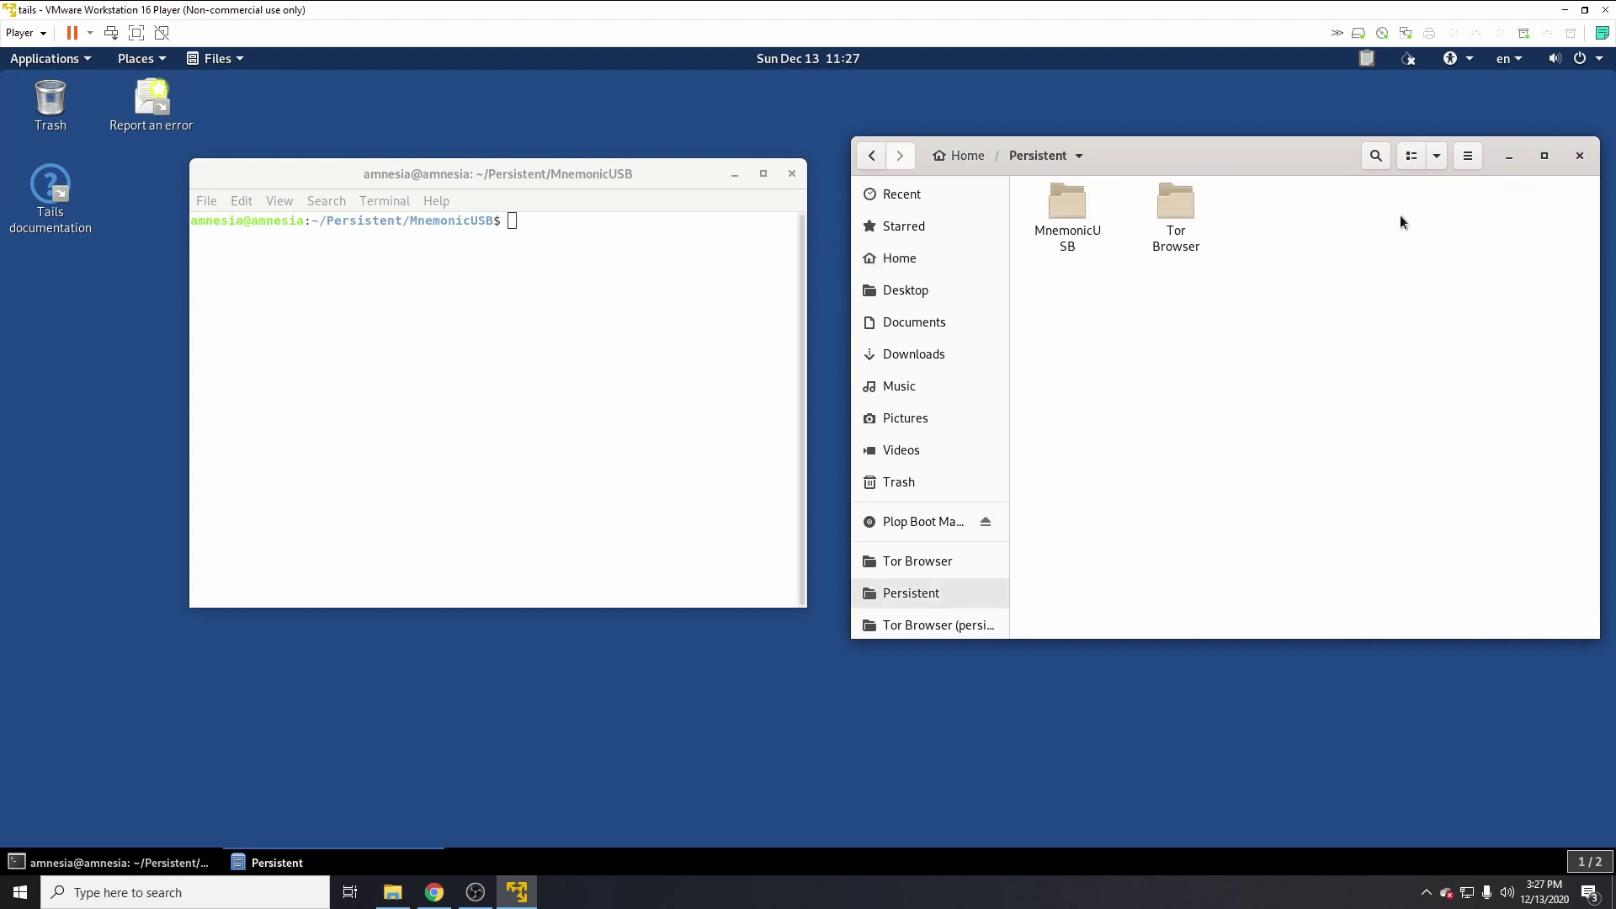
double_click(1095, 215)
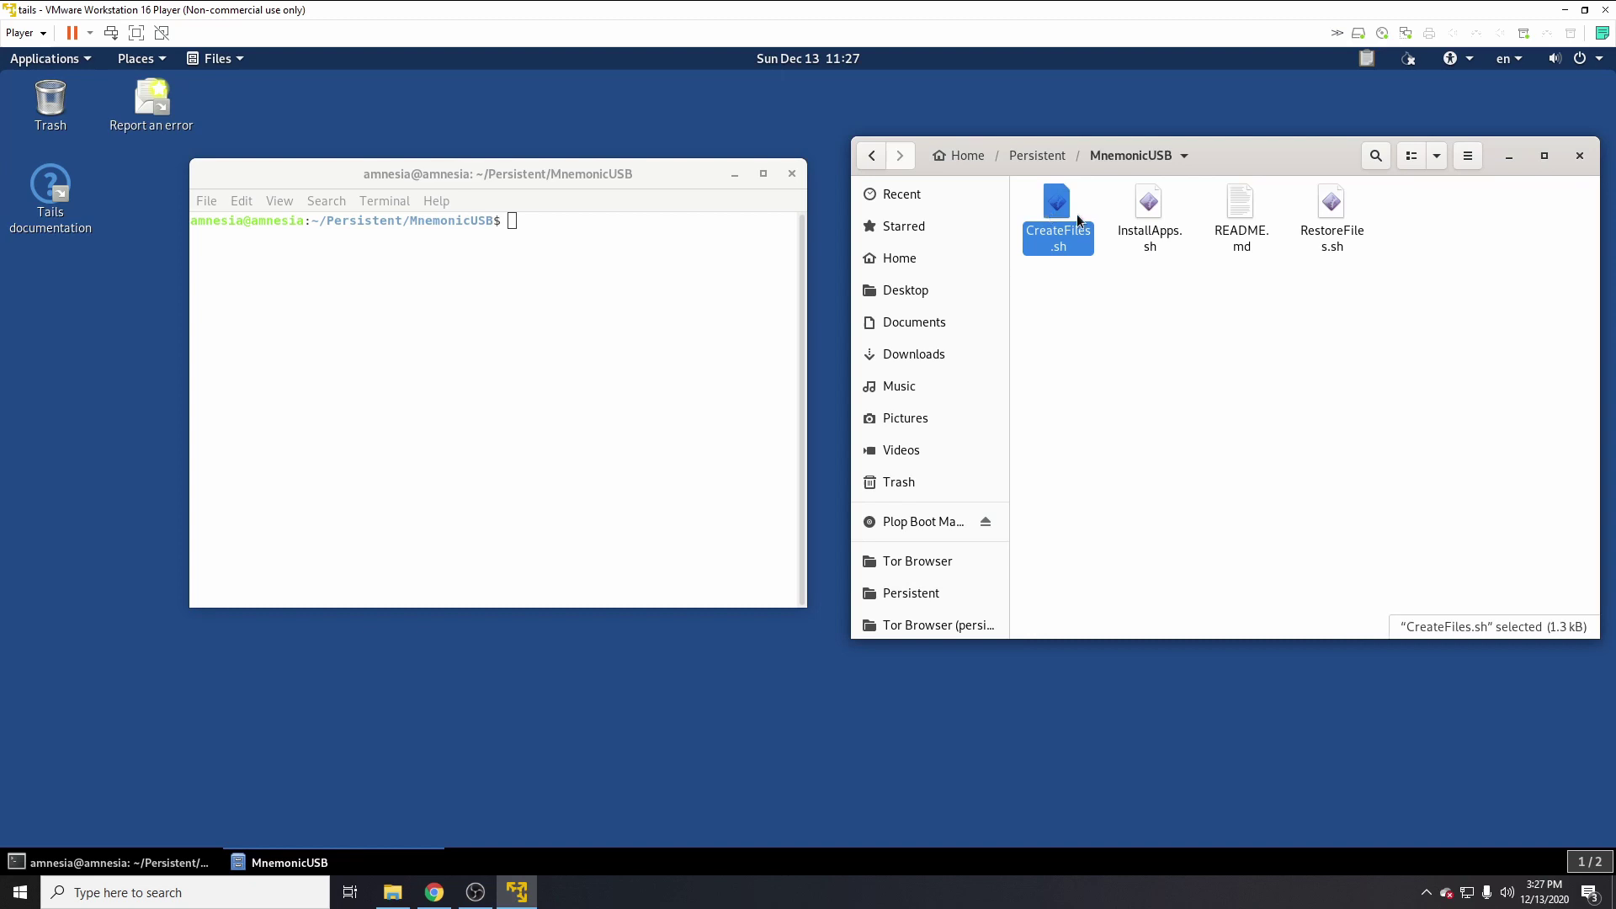
Step: Copy CreateFiles.sh from MnemonicUSB and paste it into the empty Documents folder
right_click(1078, 213)
right_click(1067, 215)
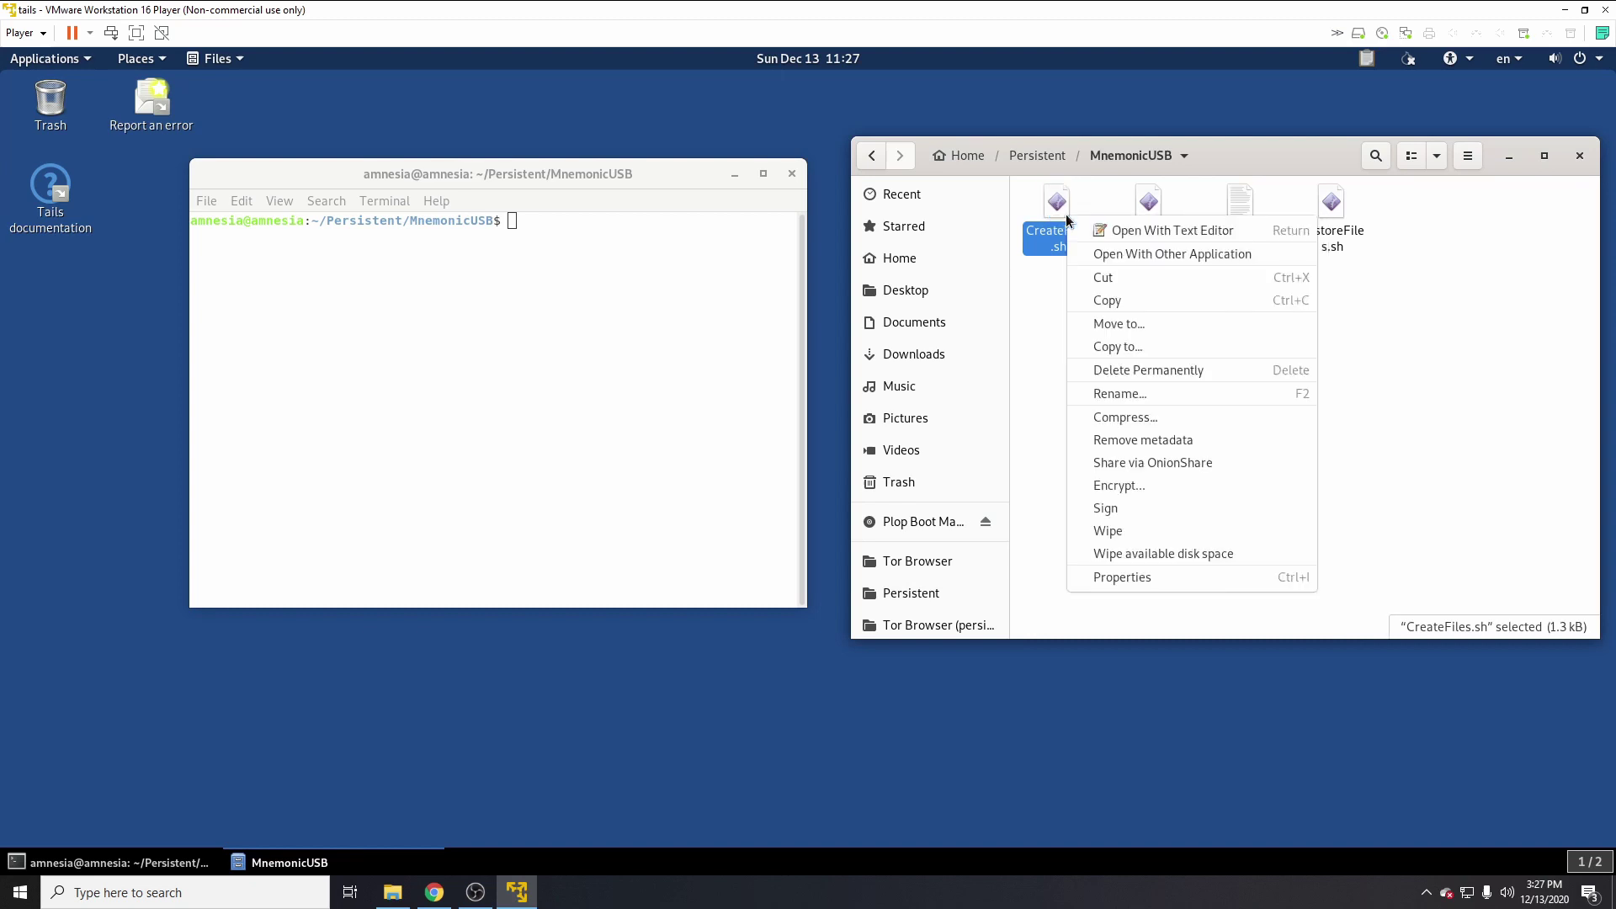
click(1108, 301)
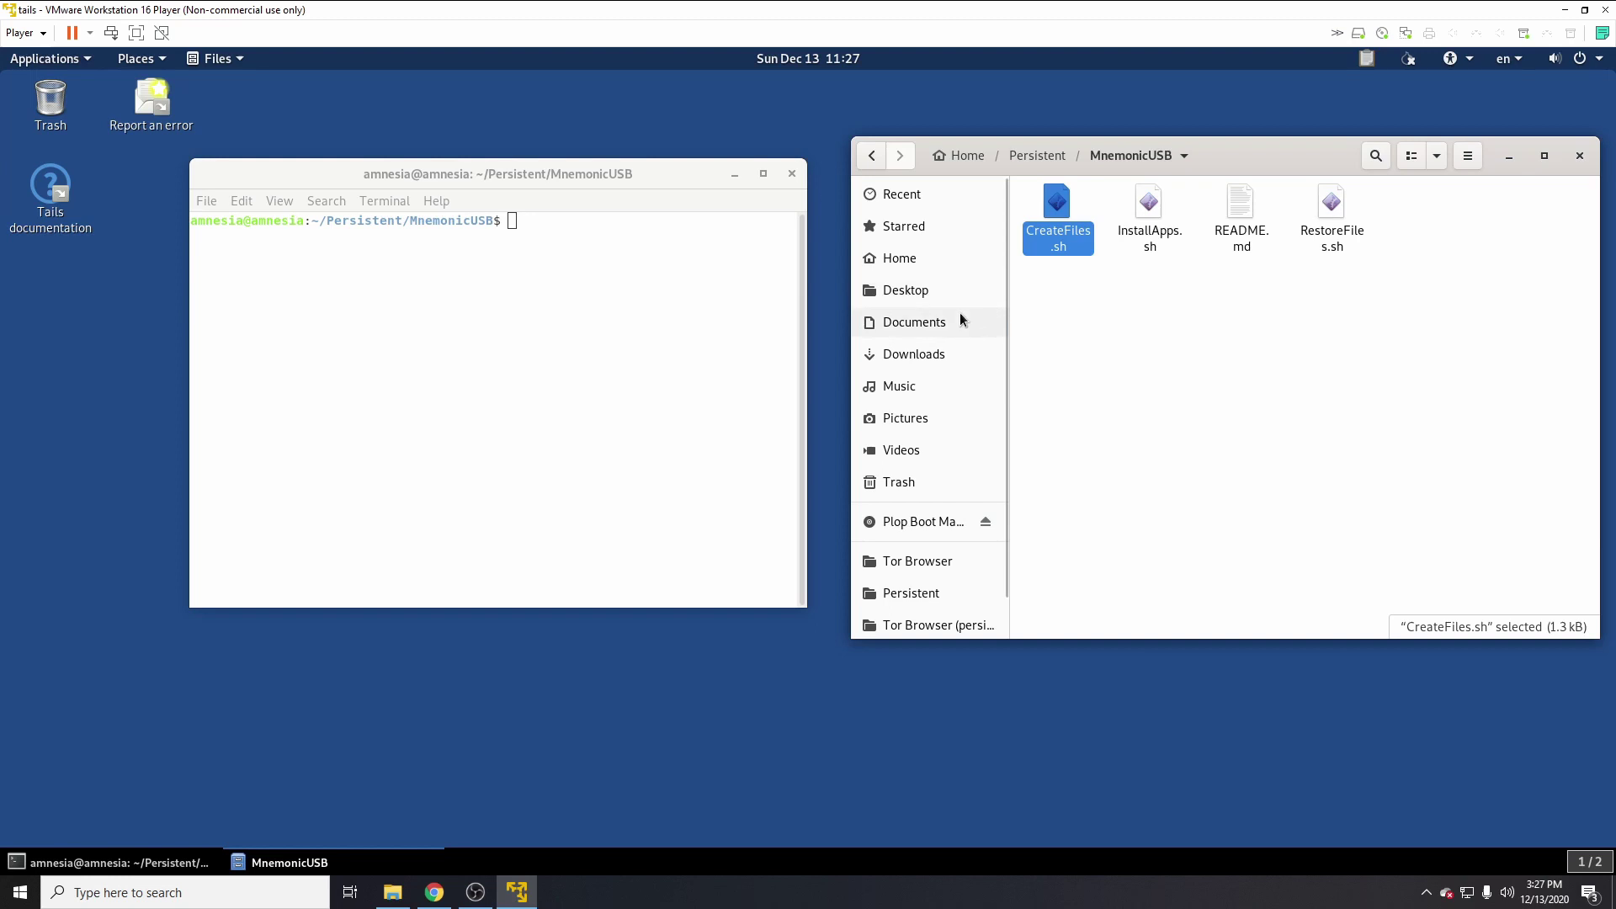
click(959, 319)
right_click(1085, 301)
click(1125, 325)
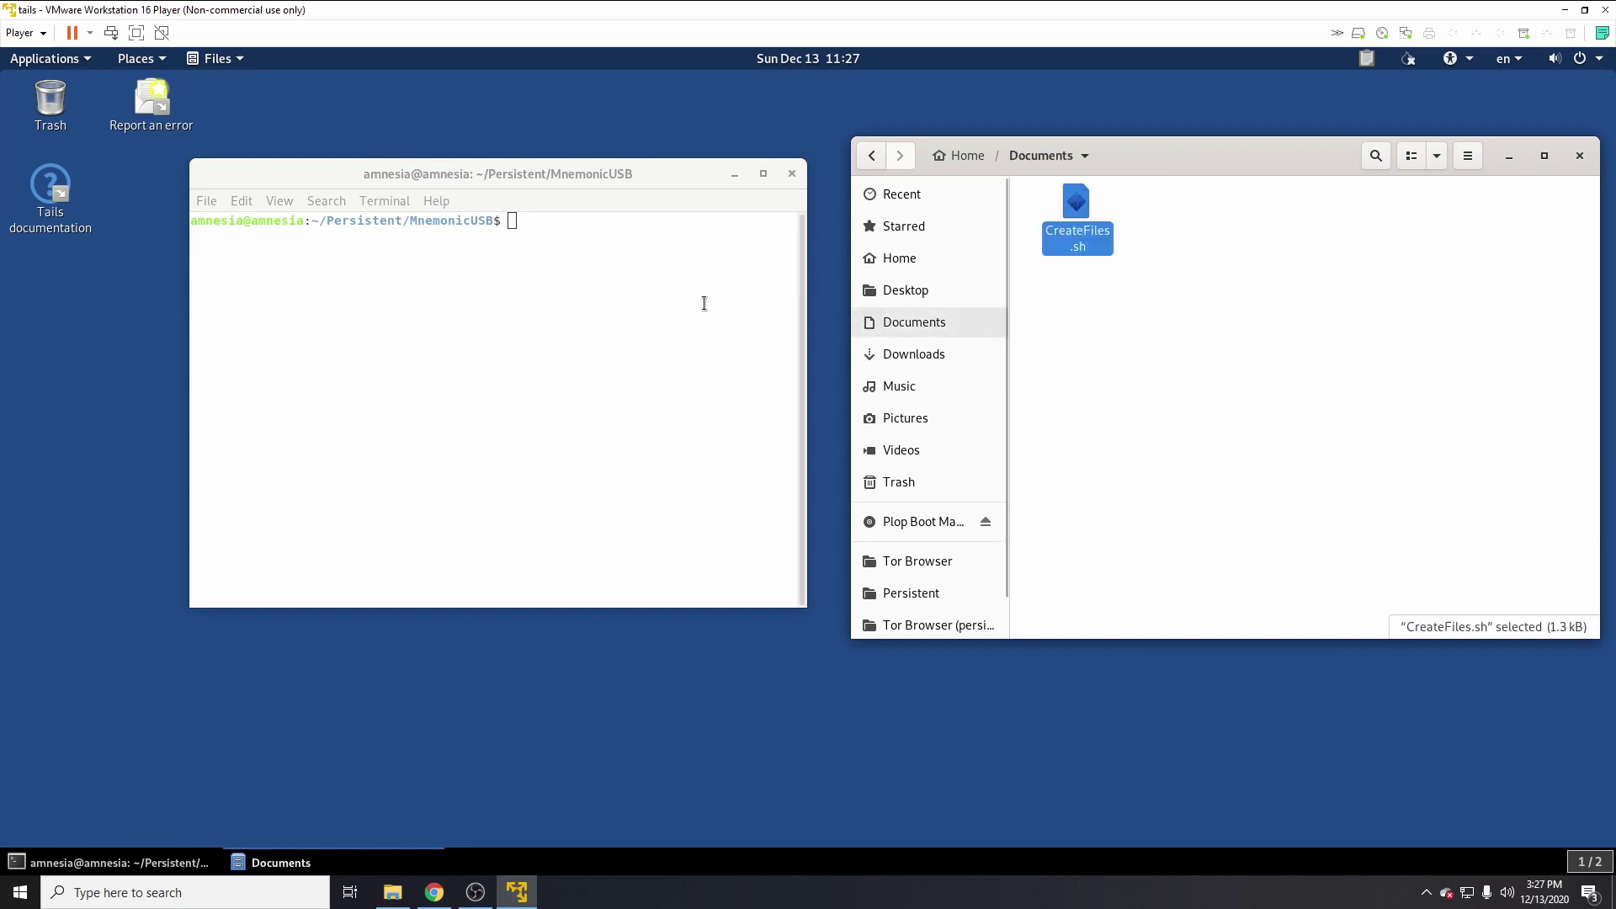
click(733, 299)
Step: Move the terminal up through Persistent to the home folder, listing contents and printing paths
text(cd .)
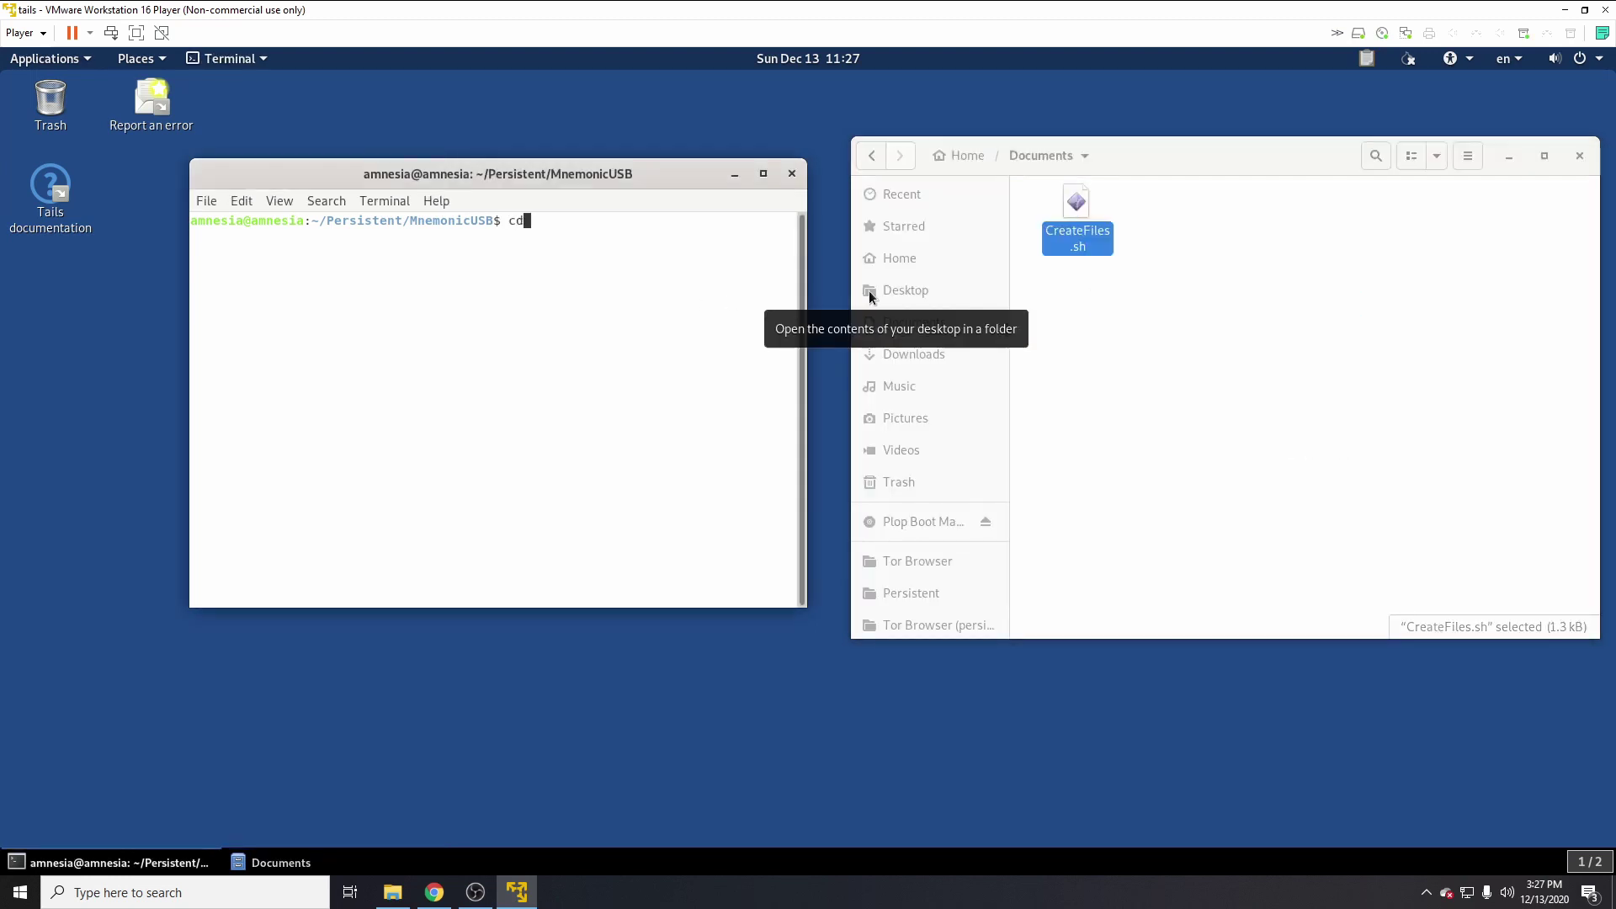
text(.)
key(Return)
text(c)
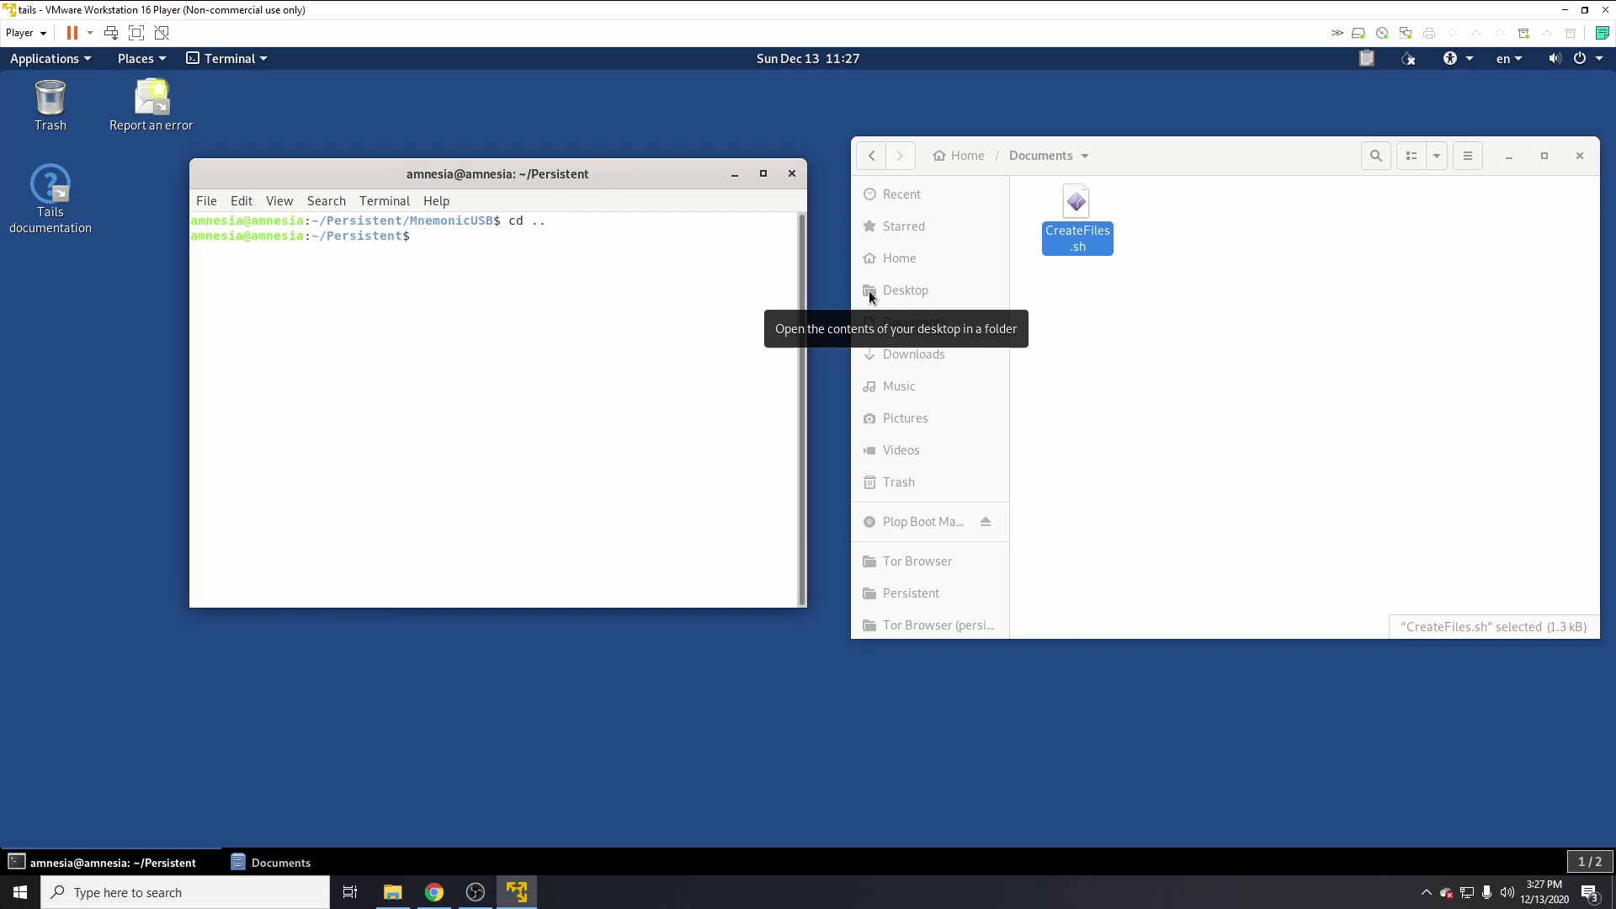
text(d Docu)
key(BackSpace)
key(BackSpace)
key(BackSpace)
key(BackSpace)
key(BackSpace)
key(BackSpace)
key(BackSpace)
text(ls)
key(Return)
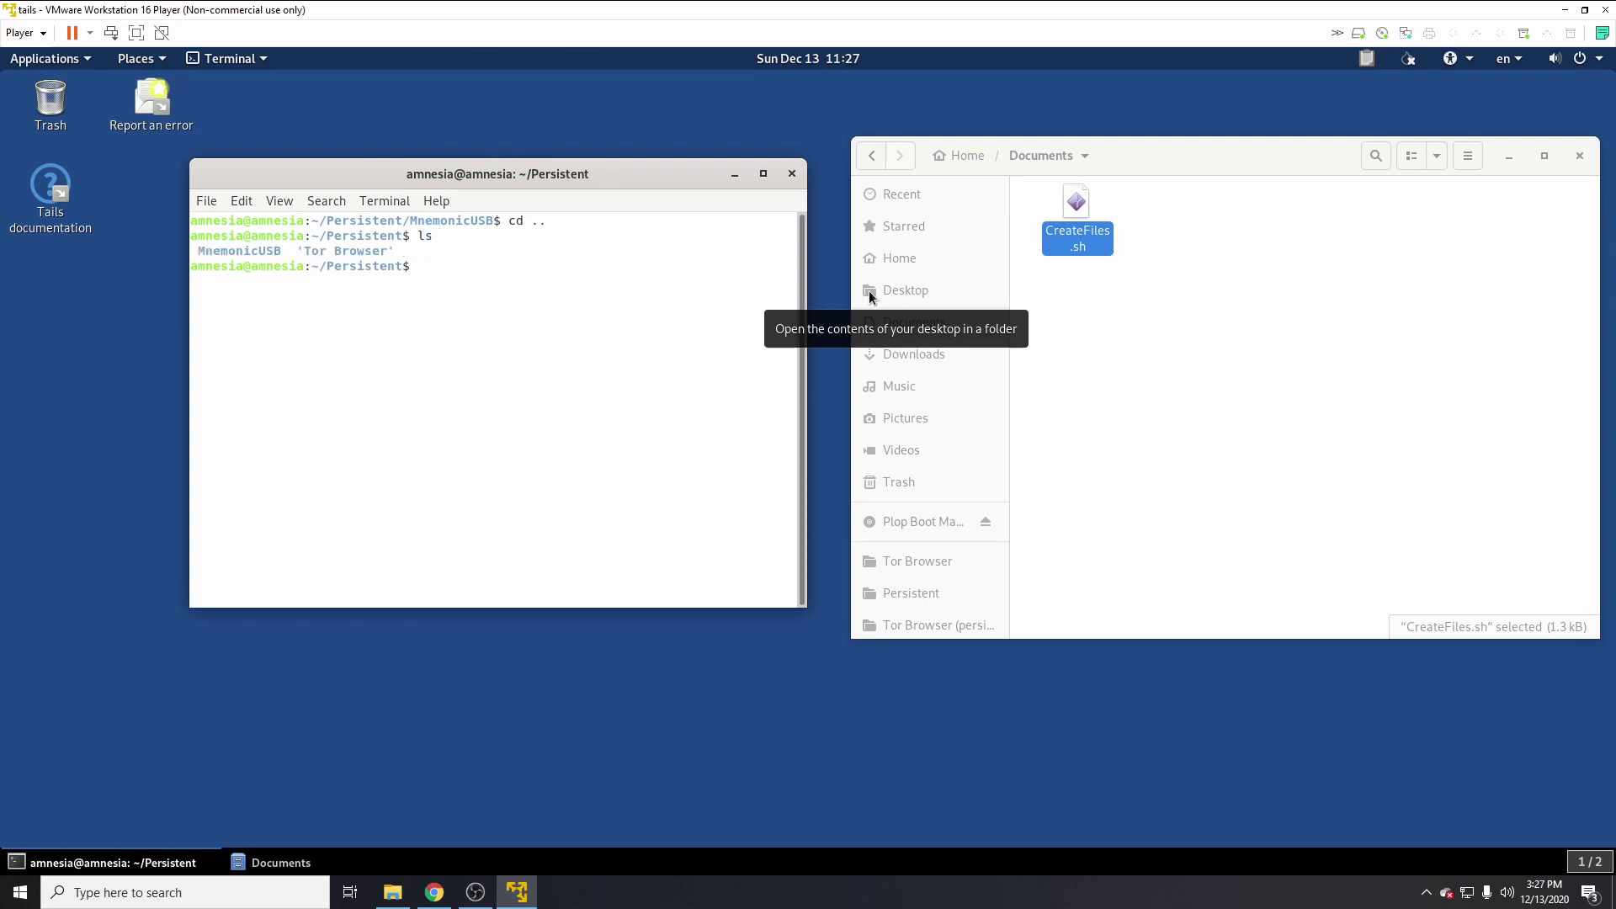
text(pwd)
key(Return)
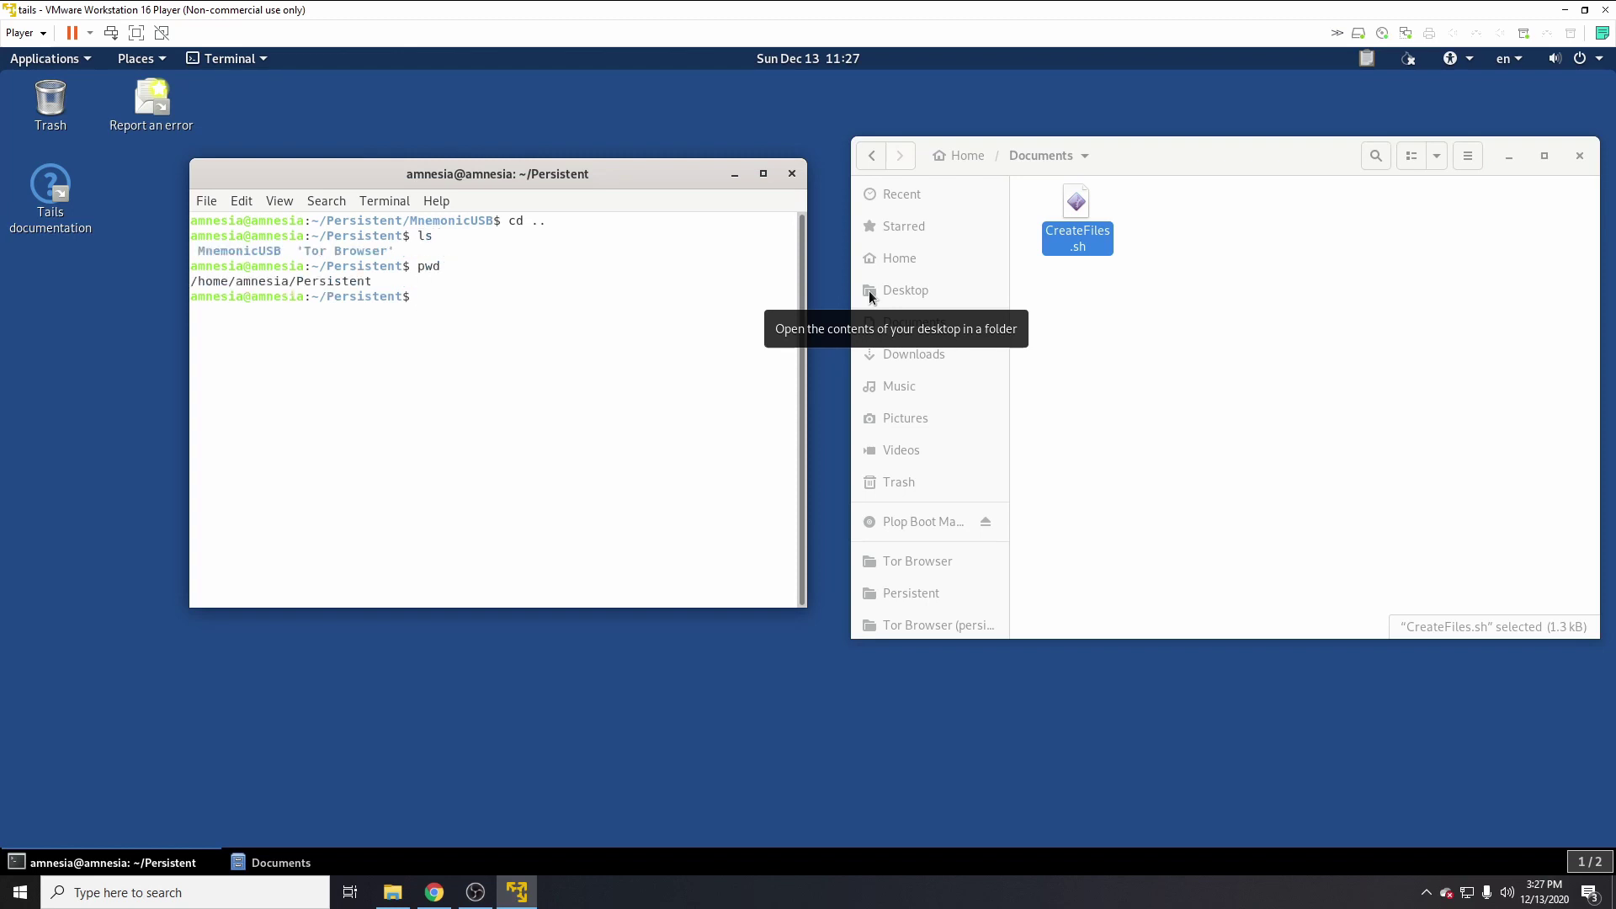
text(cd ..)
key(Return)
text(ls)
key(Return)
Step: Change the terminal into Documents/, check its files and path, and clear the screen
text(cd )
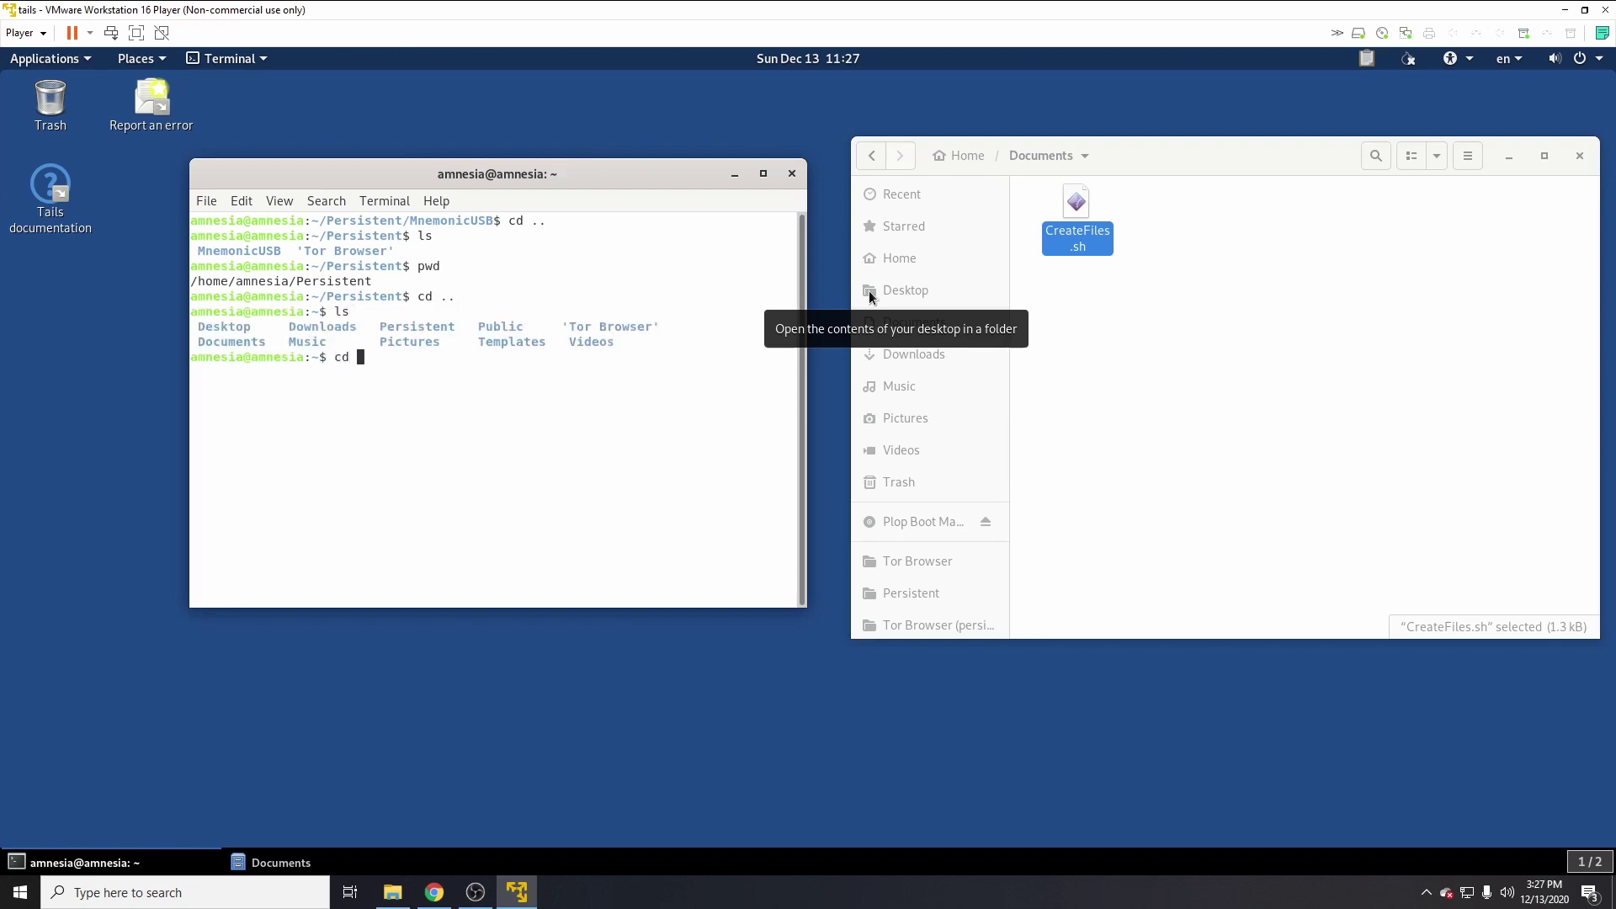
text(Do)
key(Return)
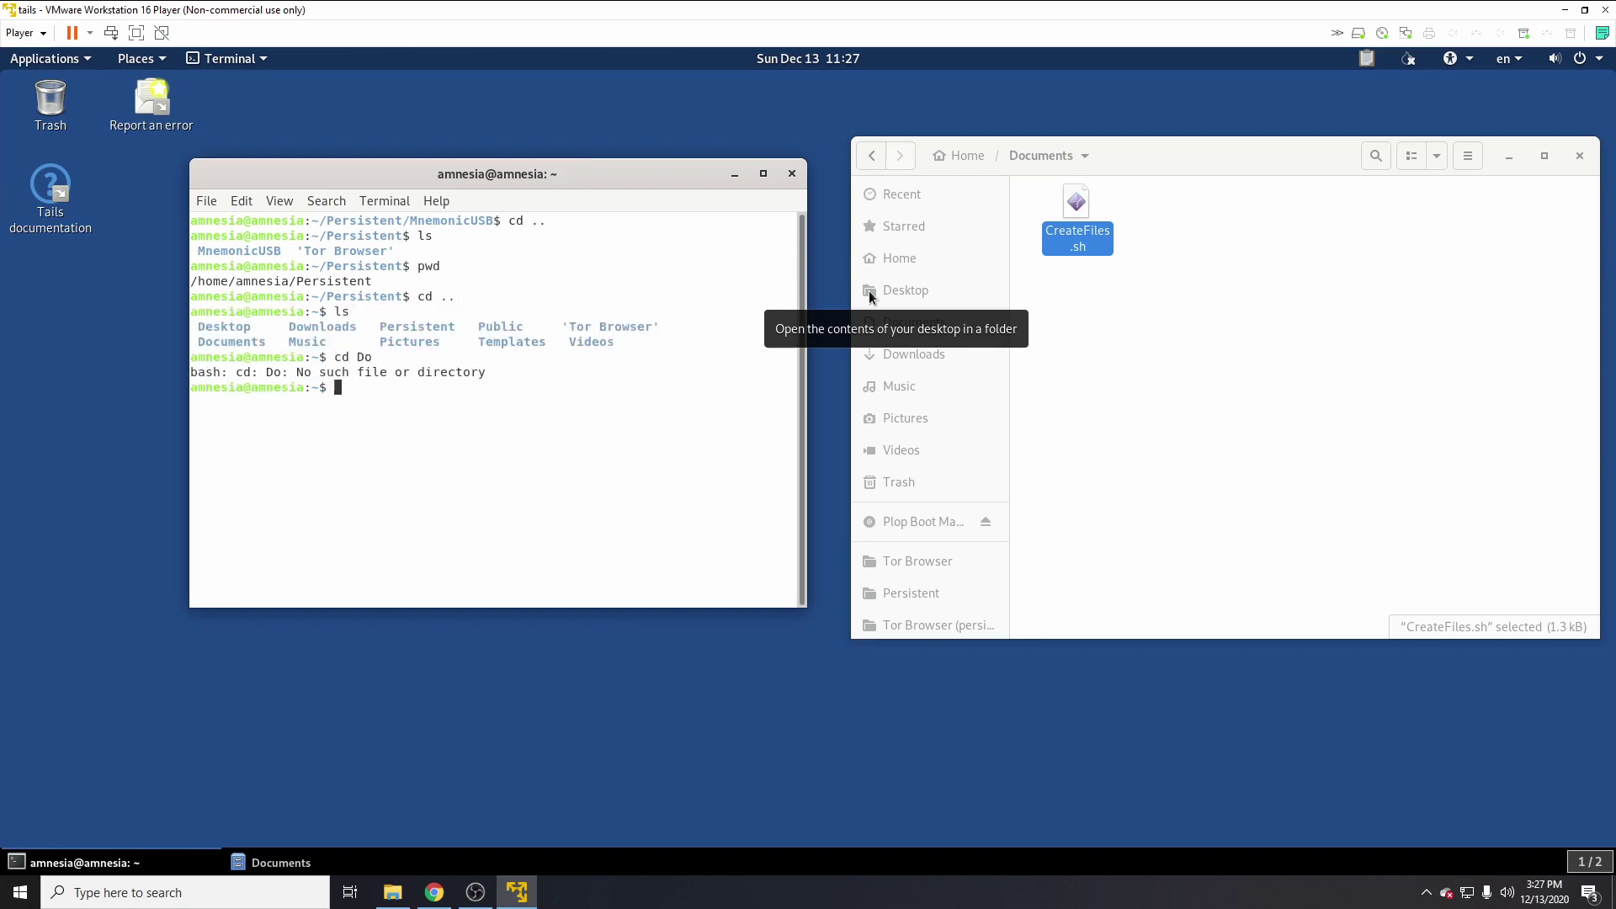
text(cd Documents/)
key(Return)
text(ls)
key(Return)
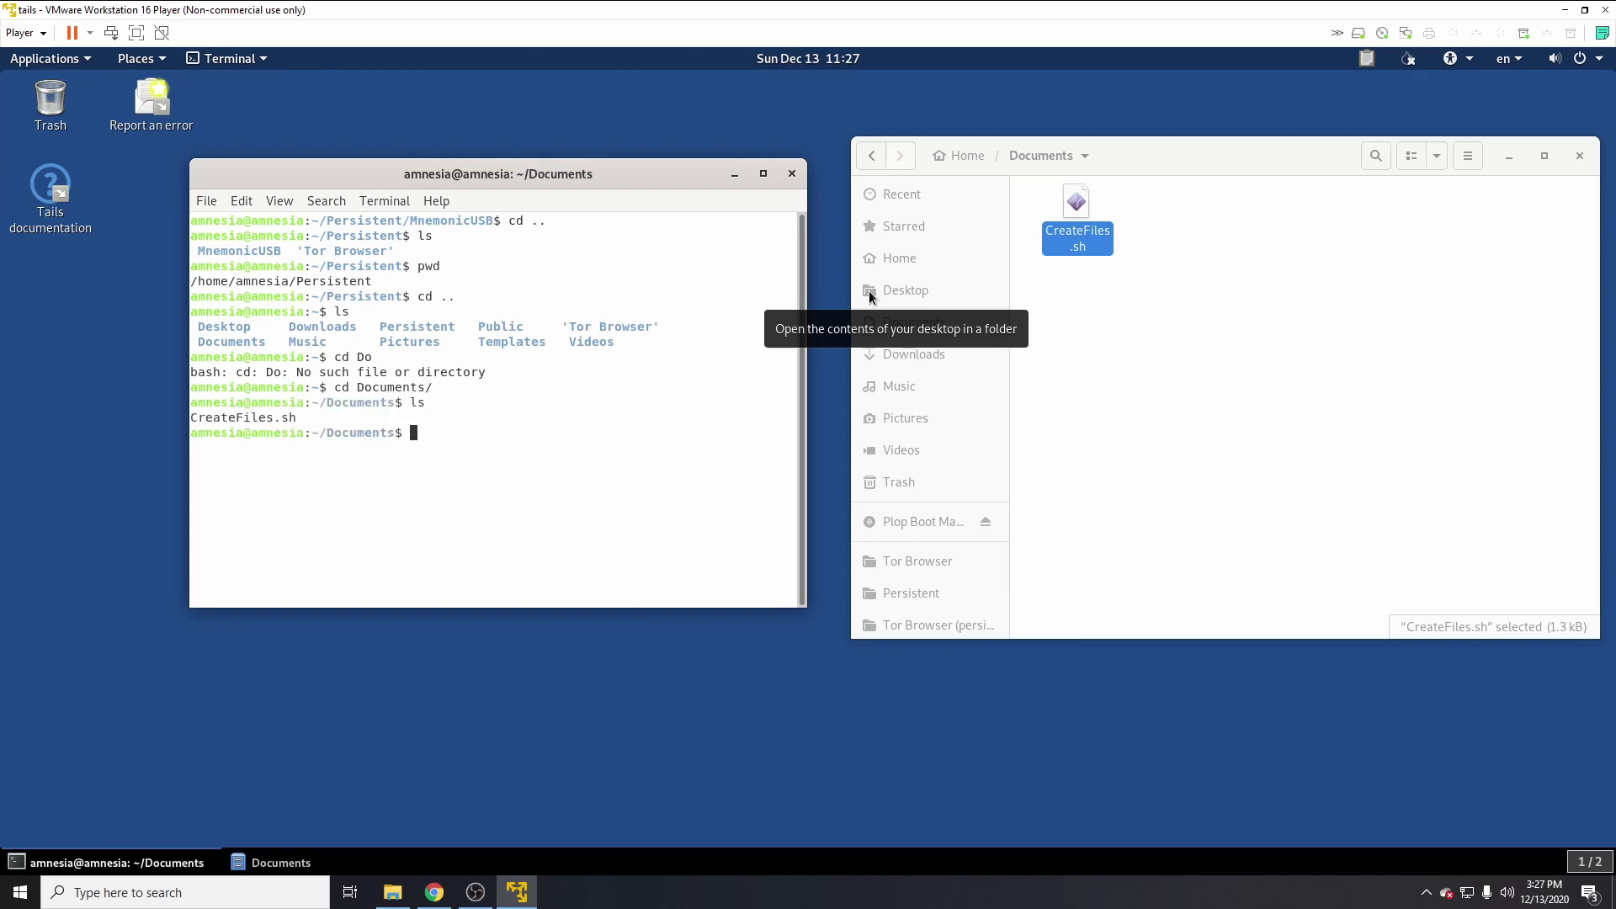
text(pw)
text(d)
key(Return)
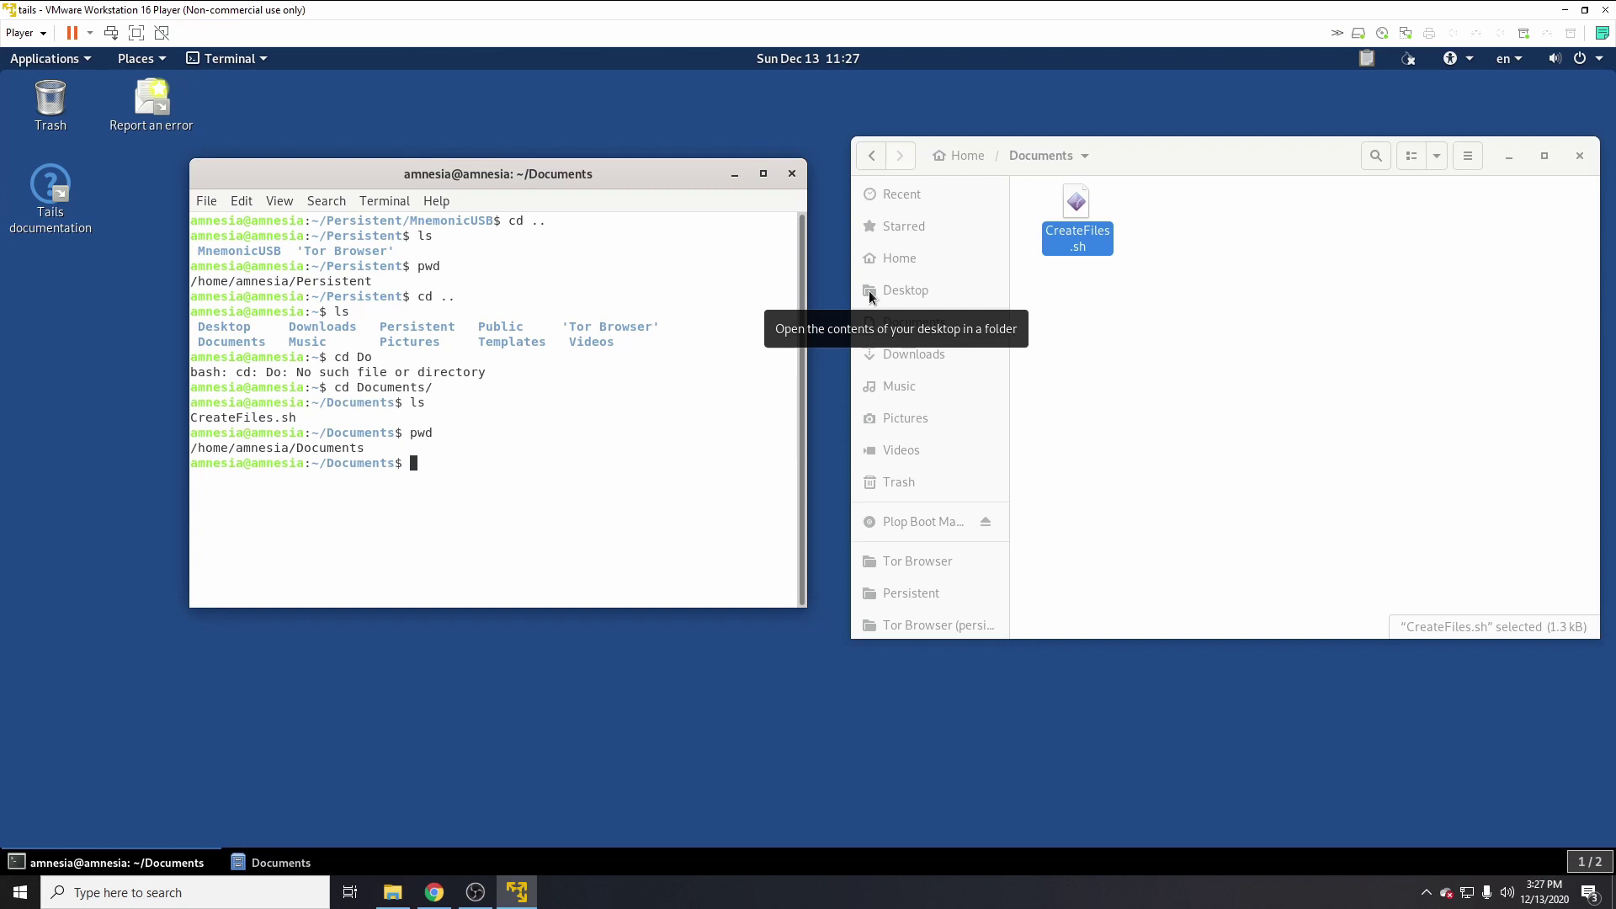
text(clear)
key(Return)
text(ls)
key(Return)
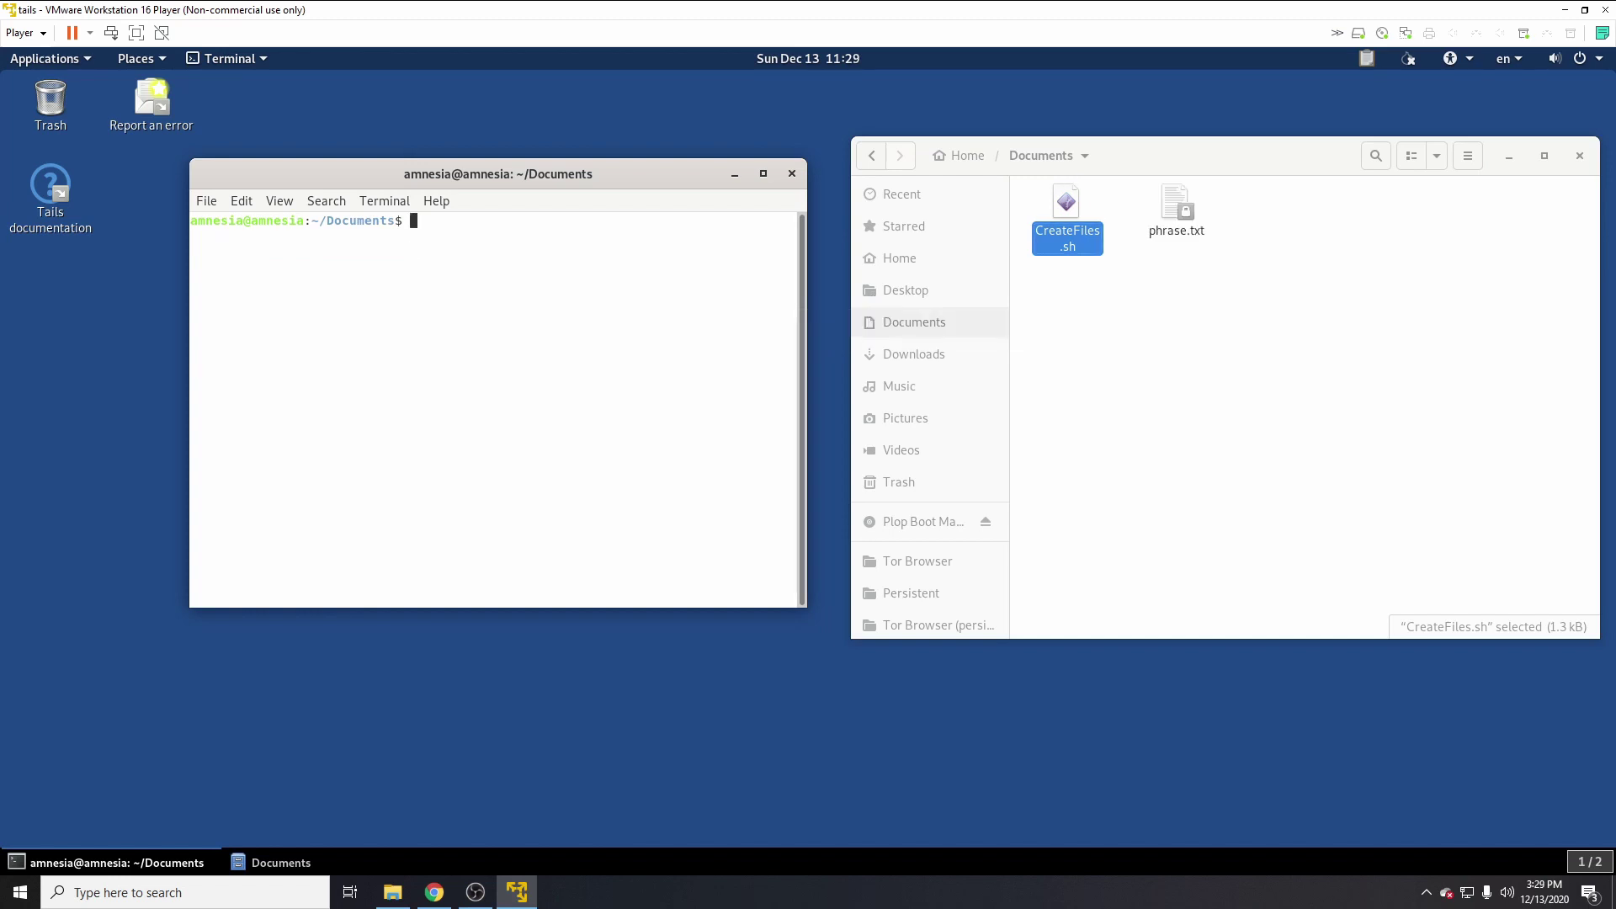
text(sudo sh Cre)
key(Tab)
key(Return)
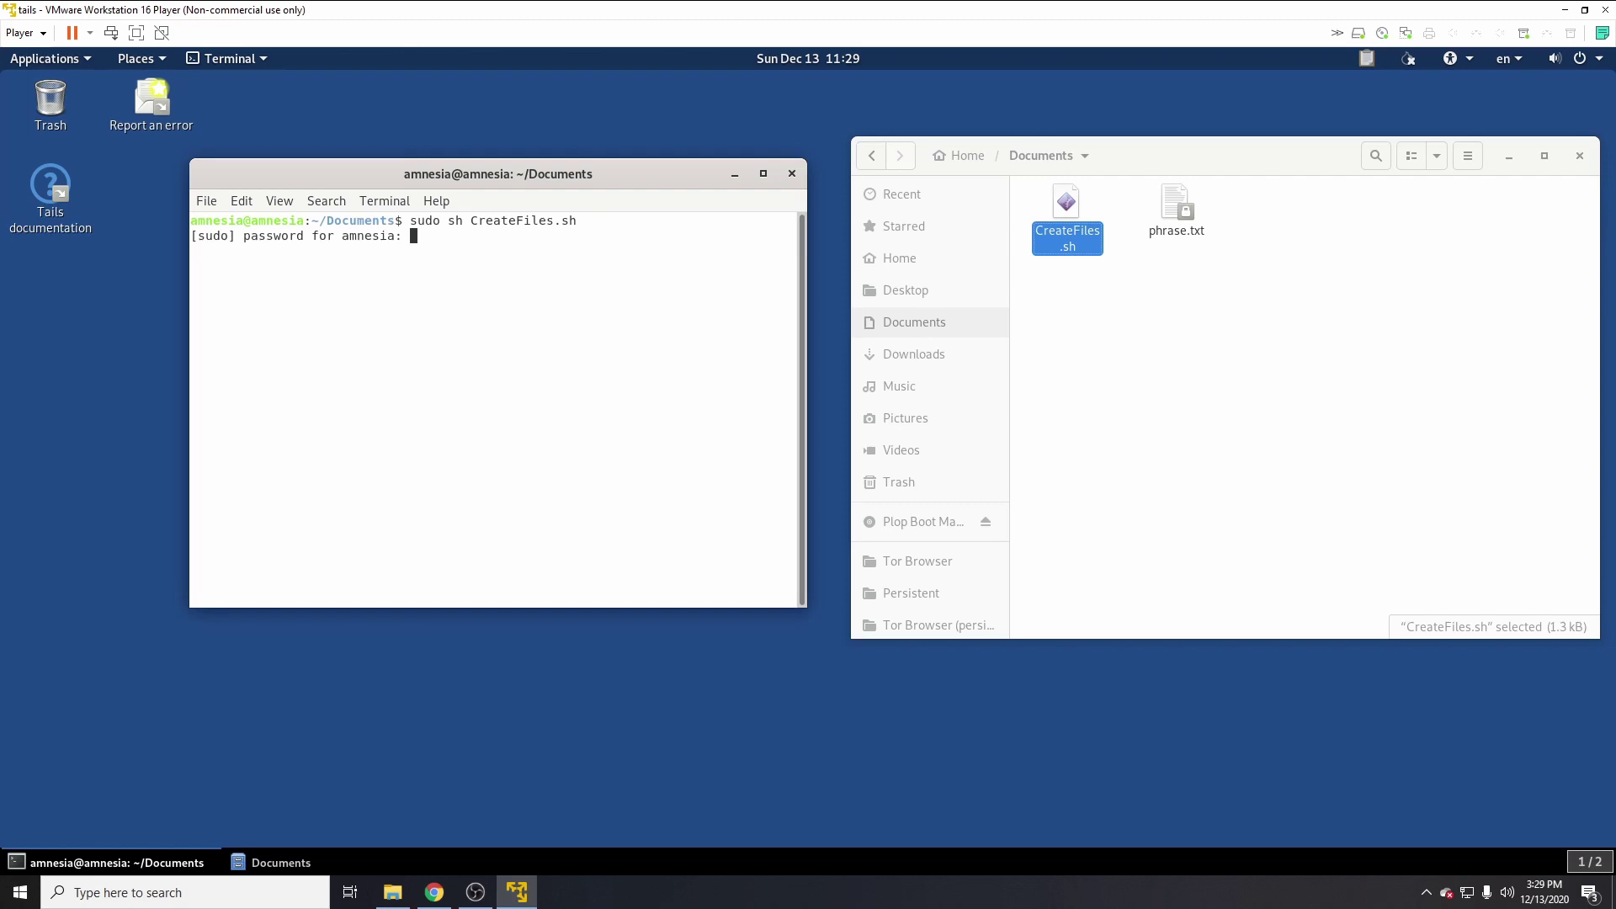
key(Return)
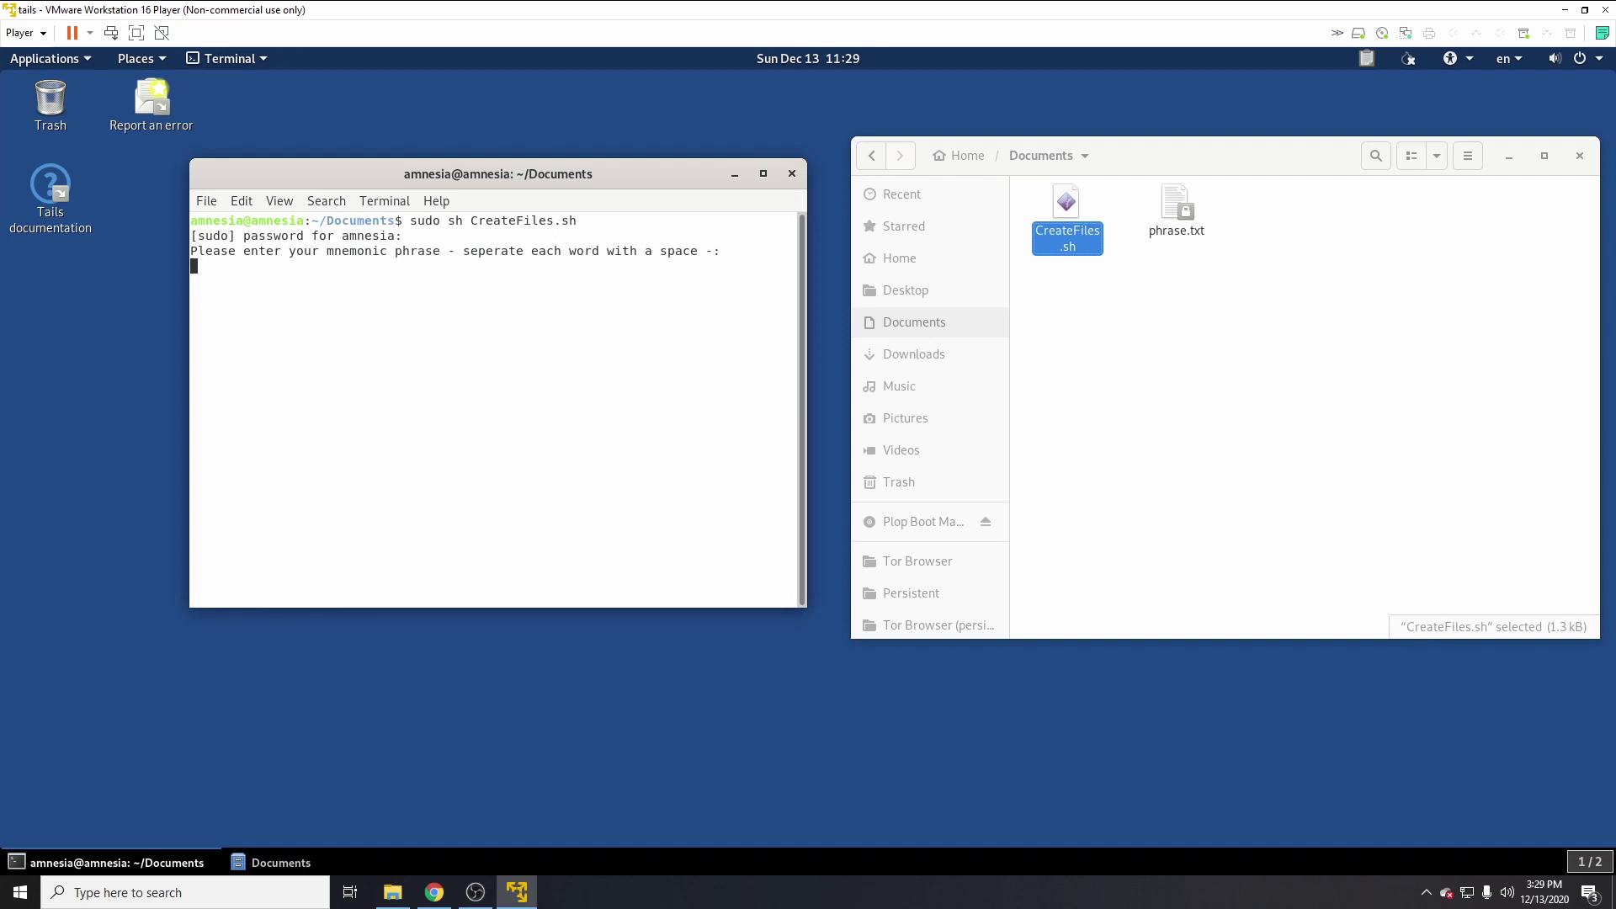
text(1 2 3 4 5 6 7 8 9 10 11 12)
key(Return)
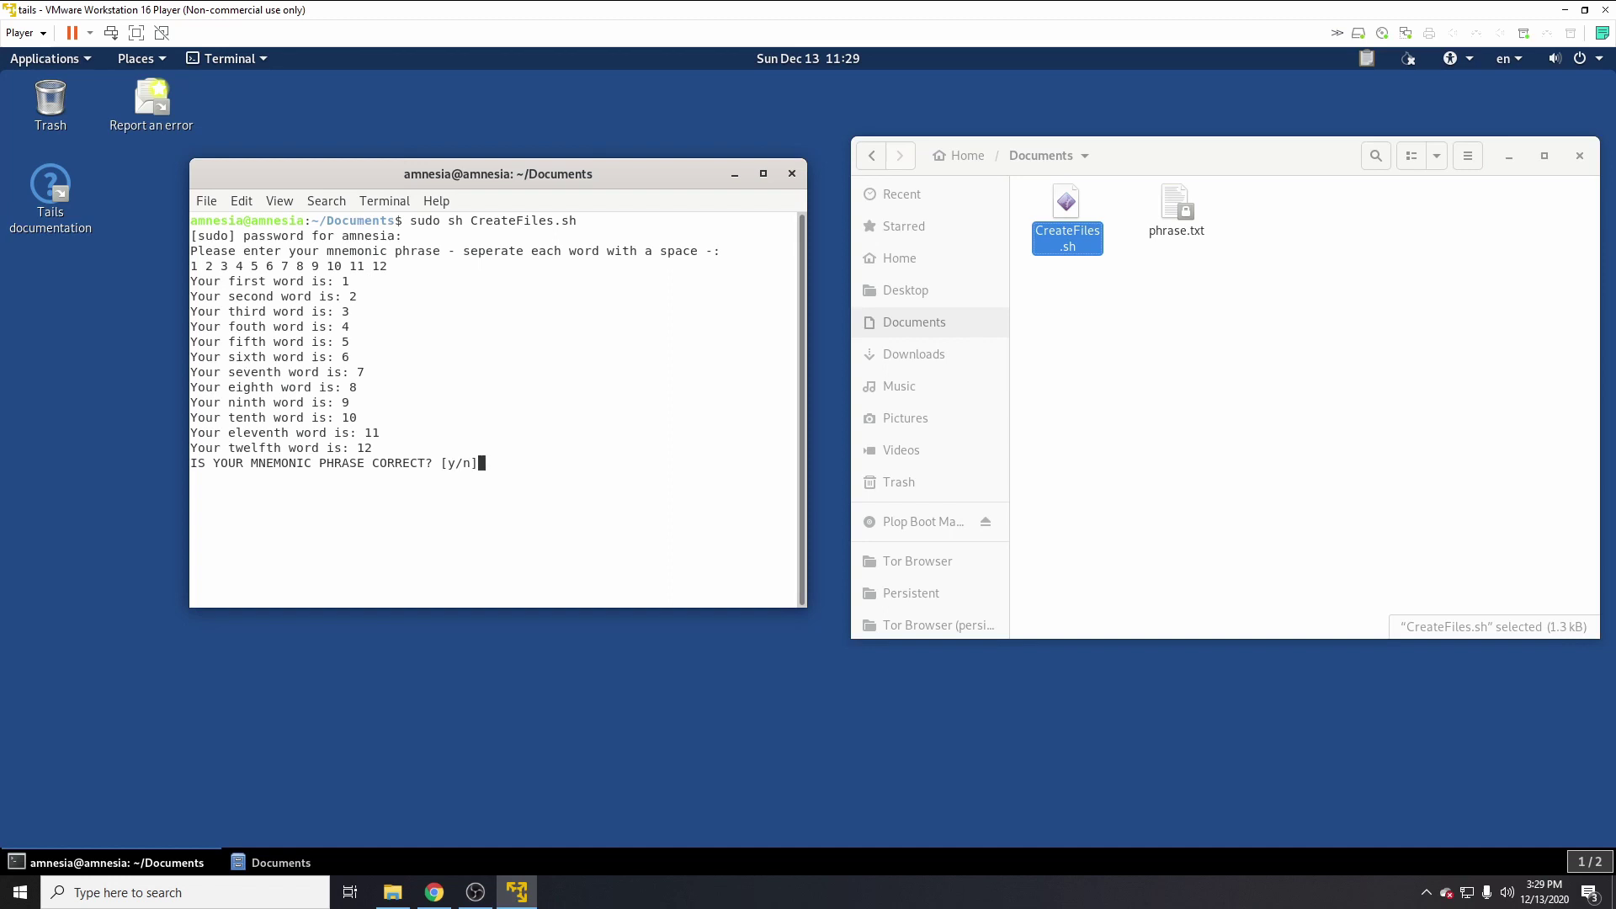
Step: Confirm the phrase with 'y' and set the zip encryption password
text(y)
key(Return)
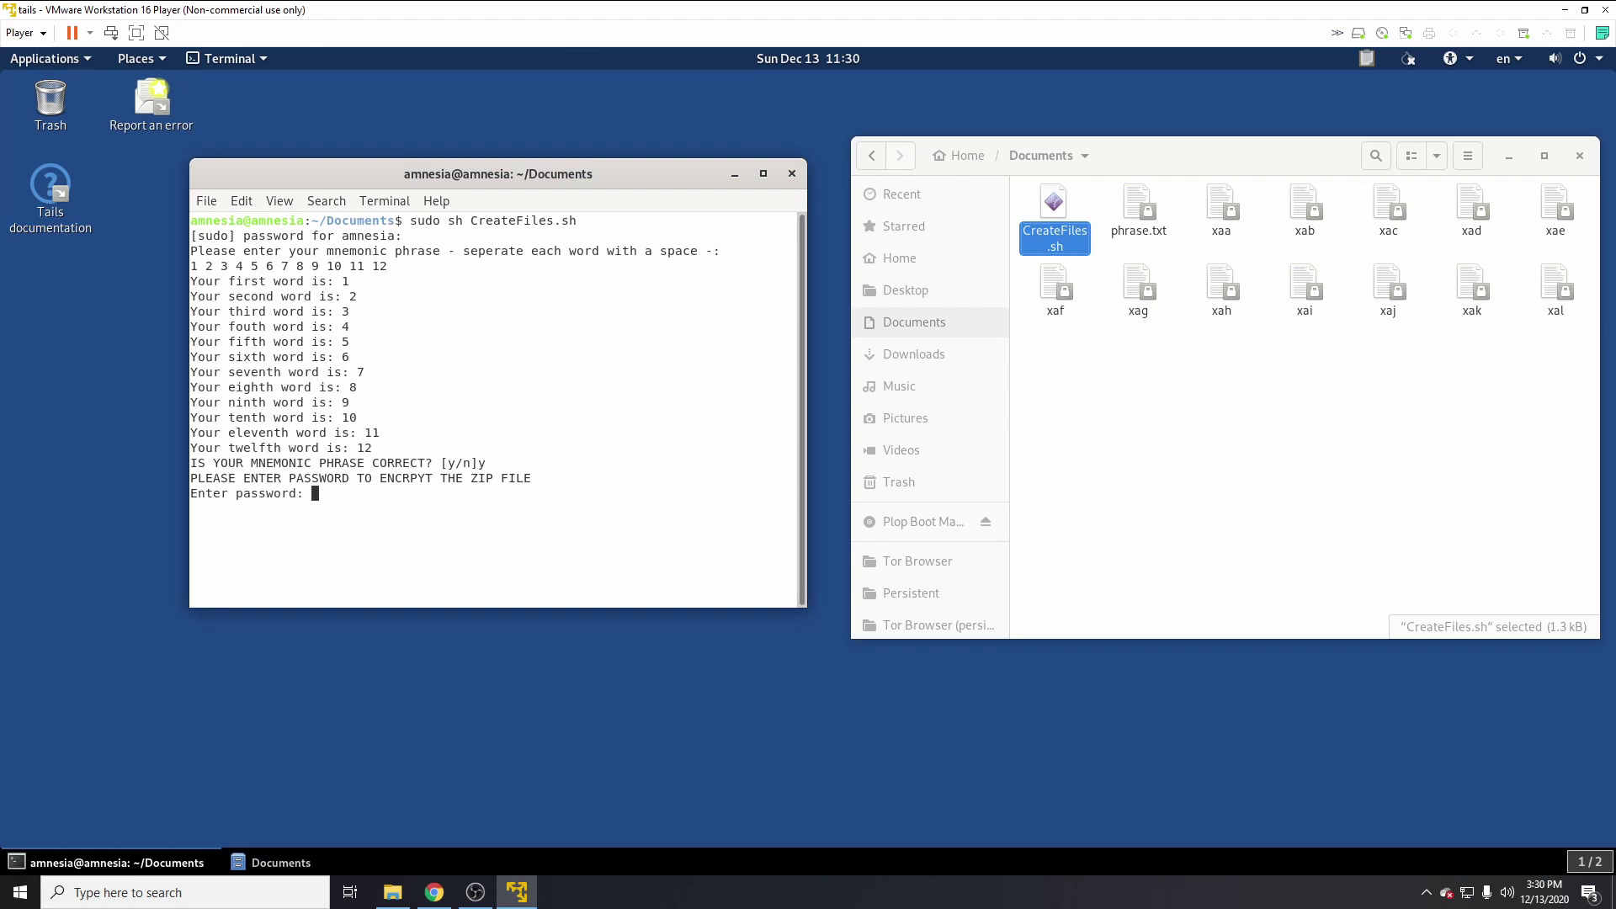
key(Return)
key(Return)
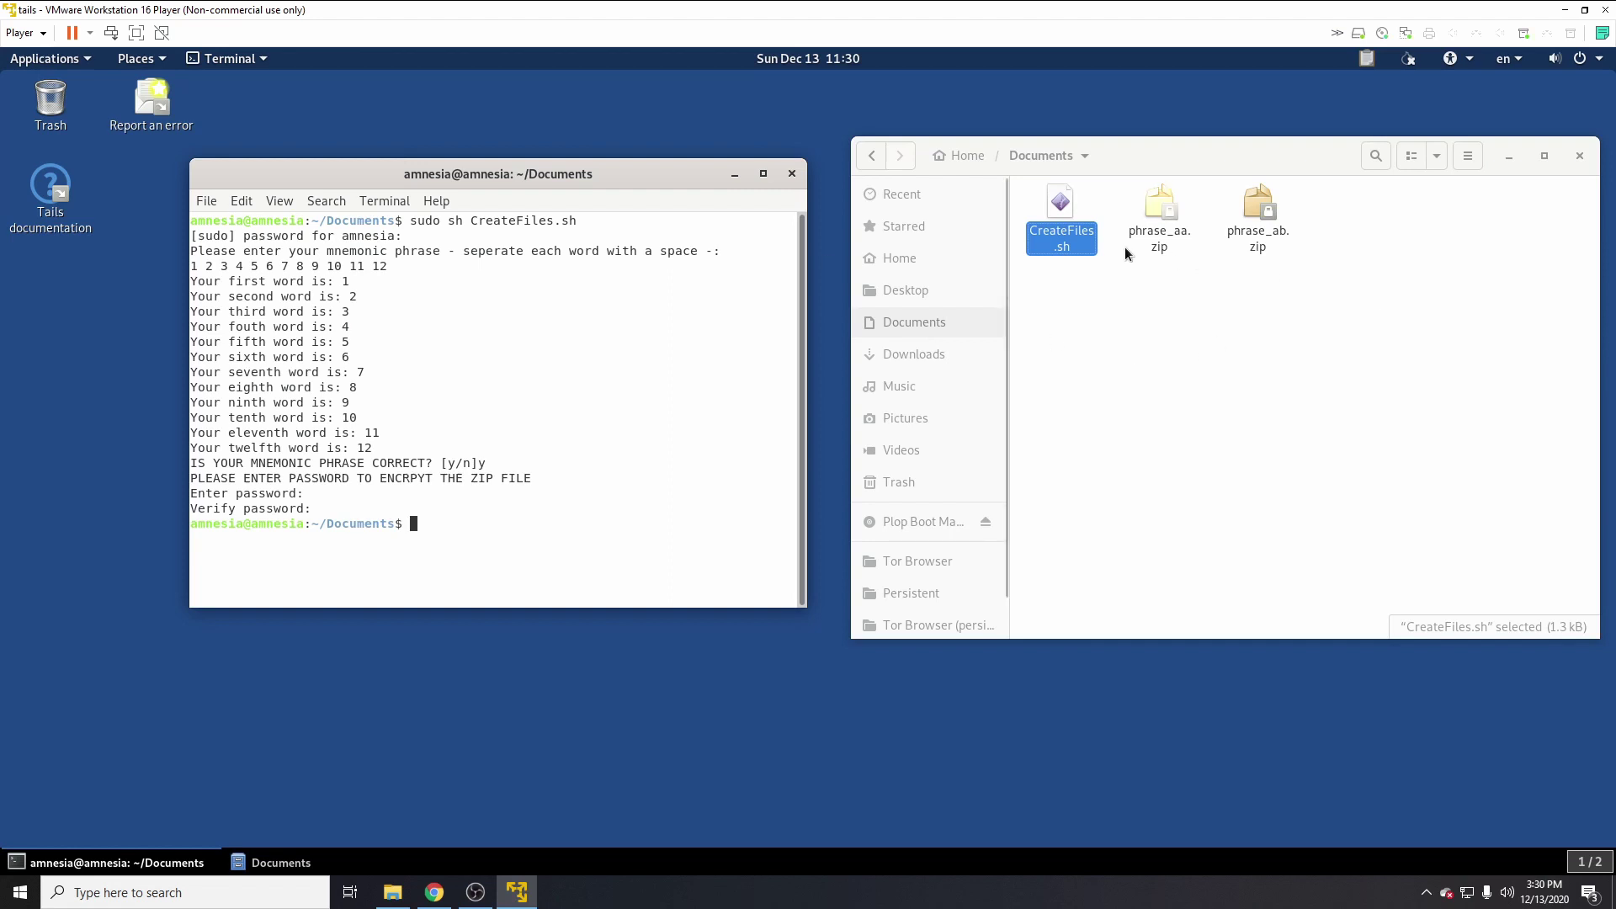
click(1163, 221)
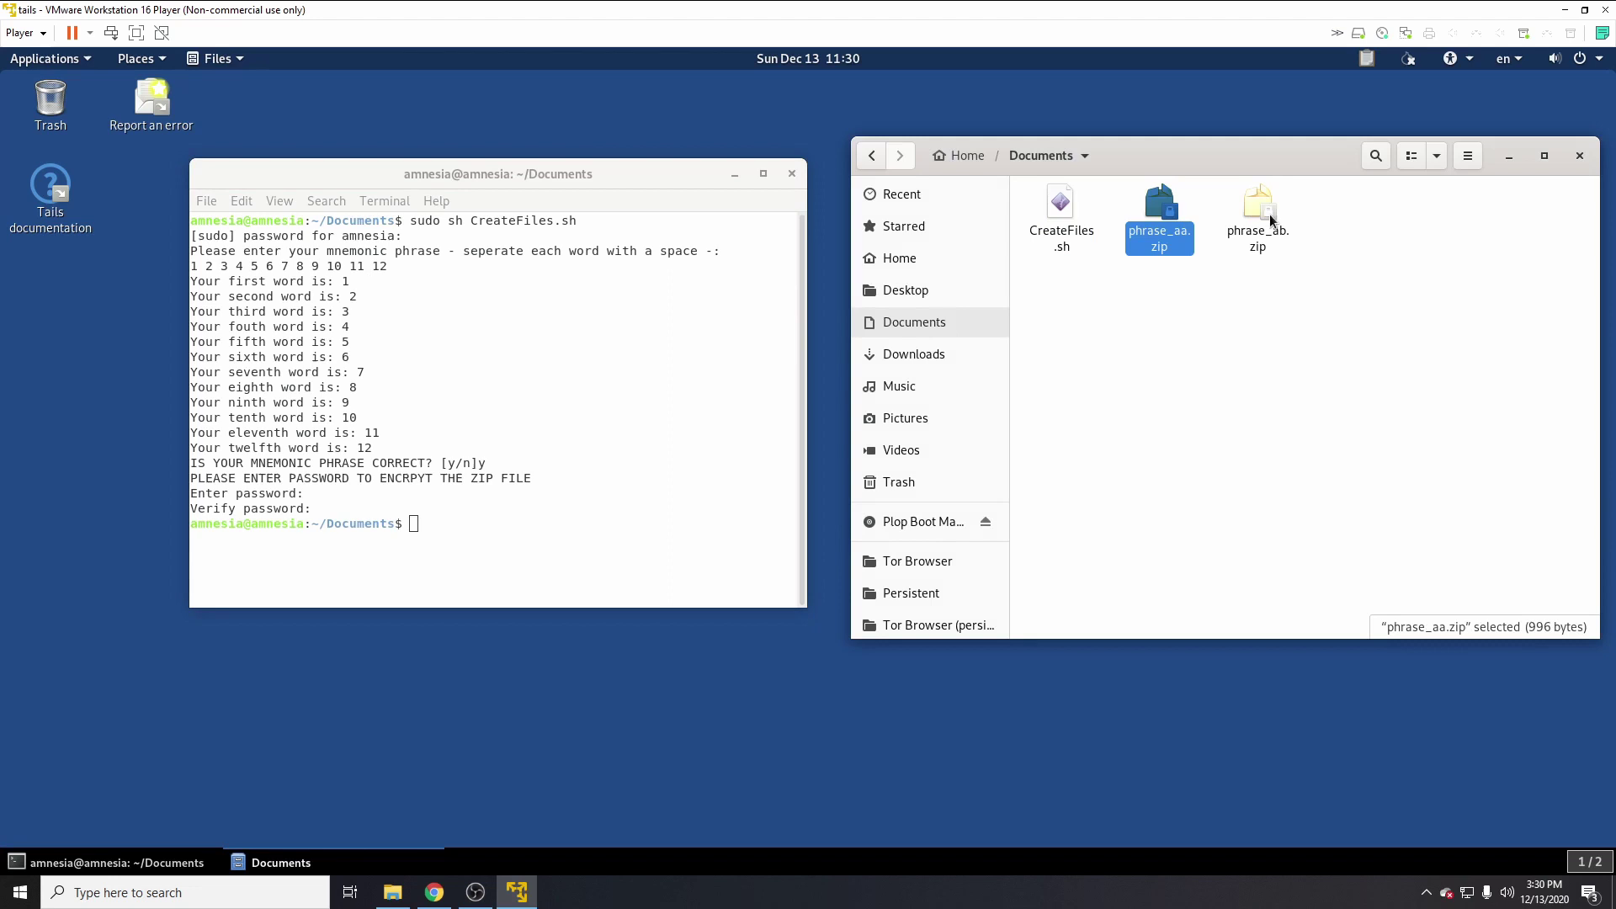
click(1263, 226)
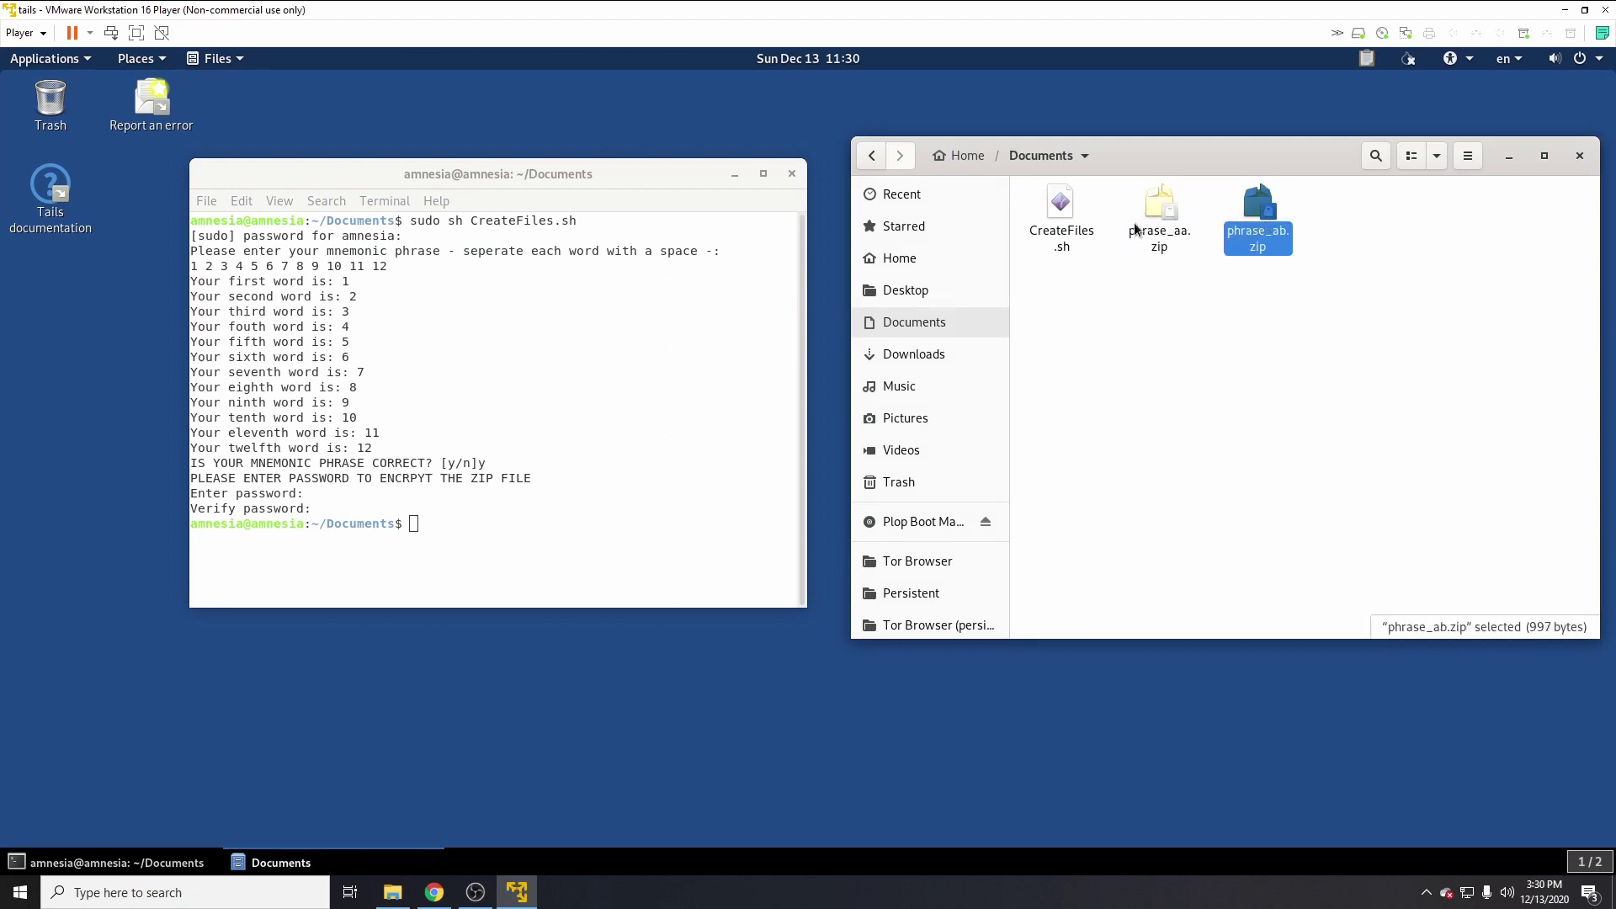
click(1167, 222)
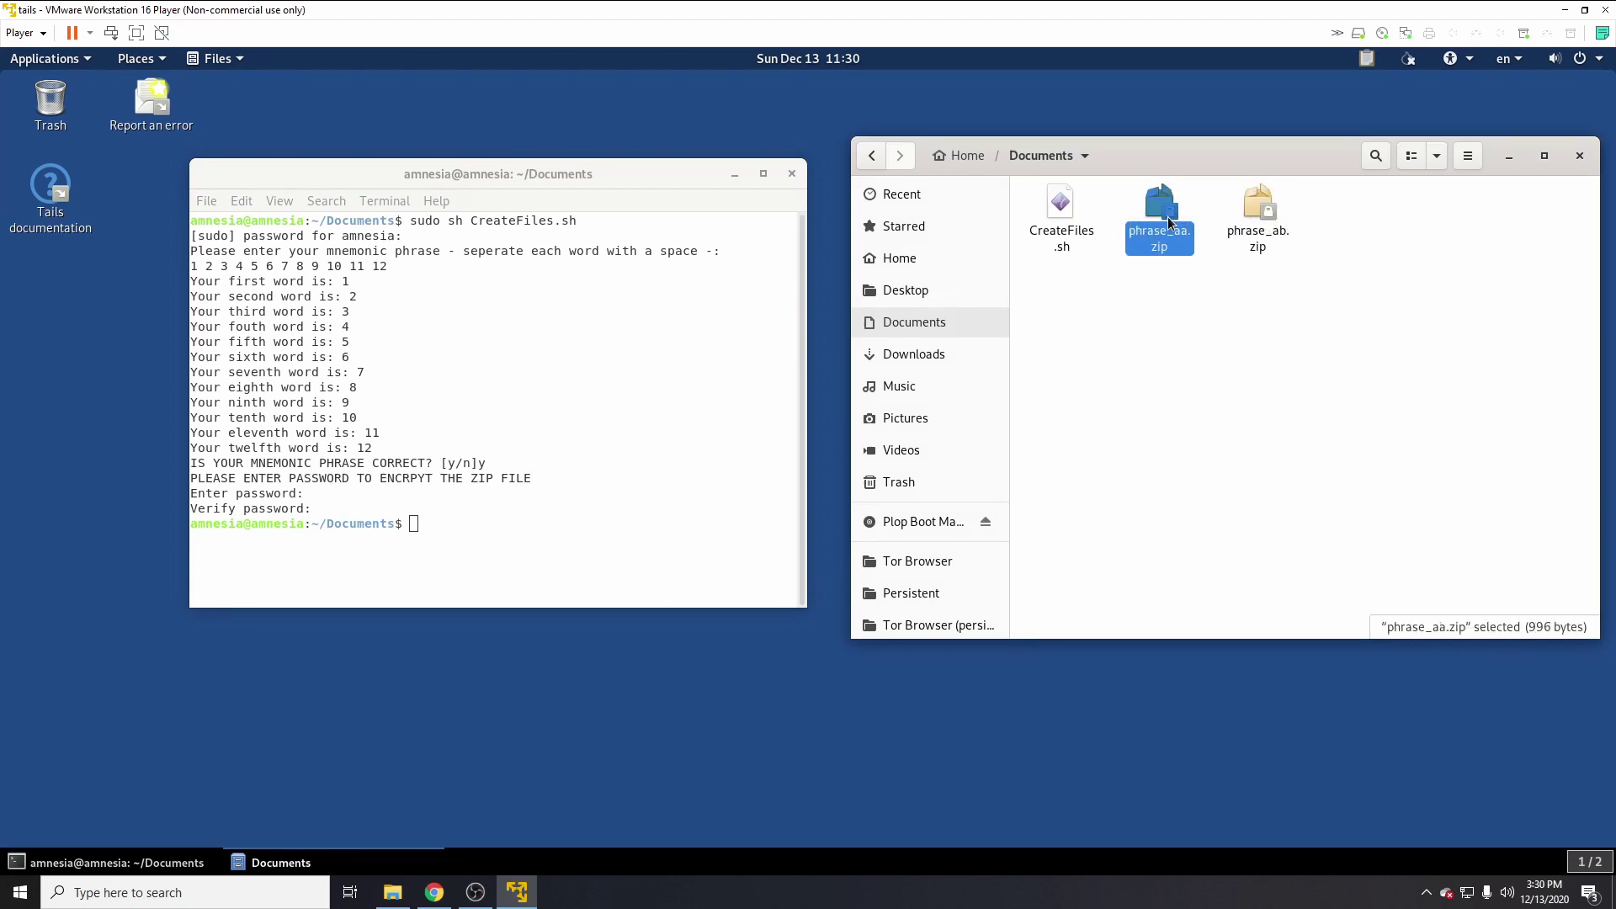
double_click(1168, 222)
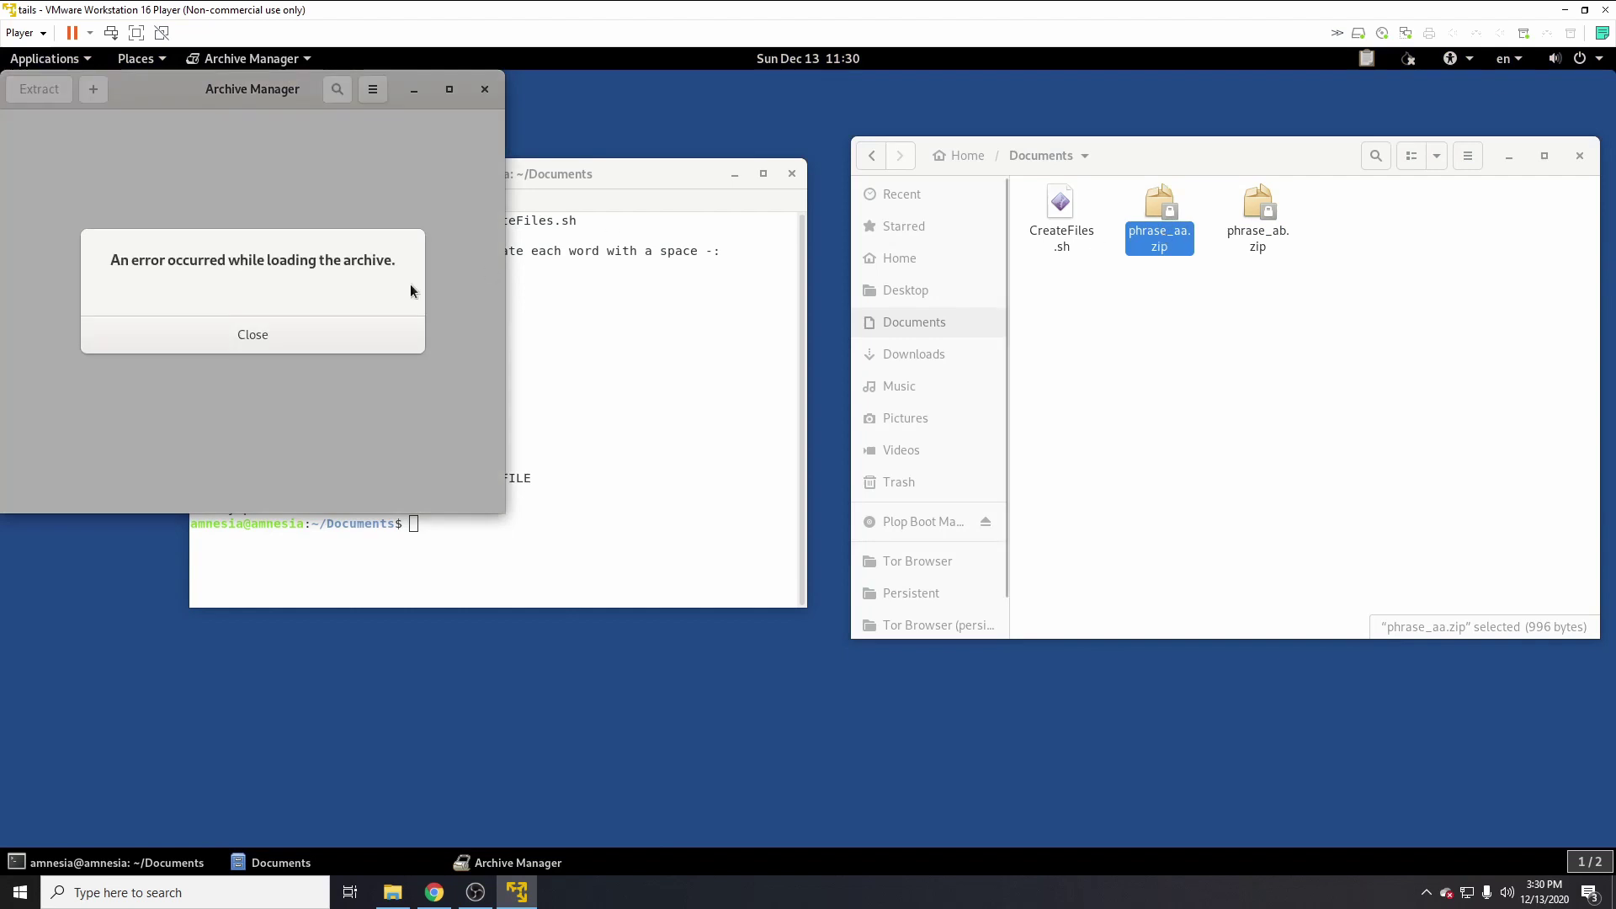
click(335, 336)
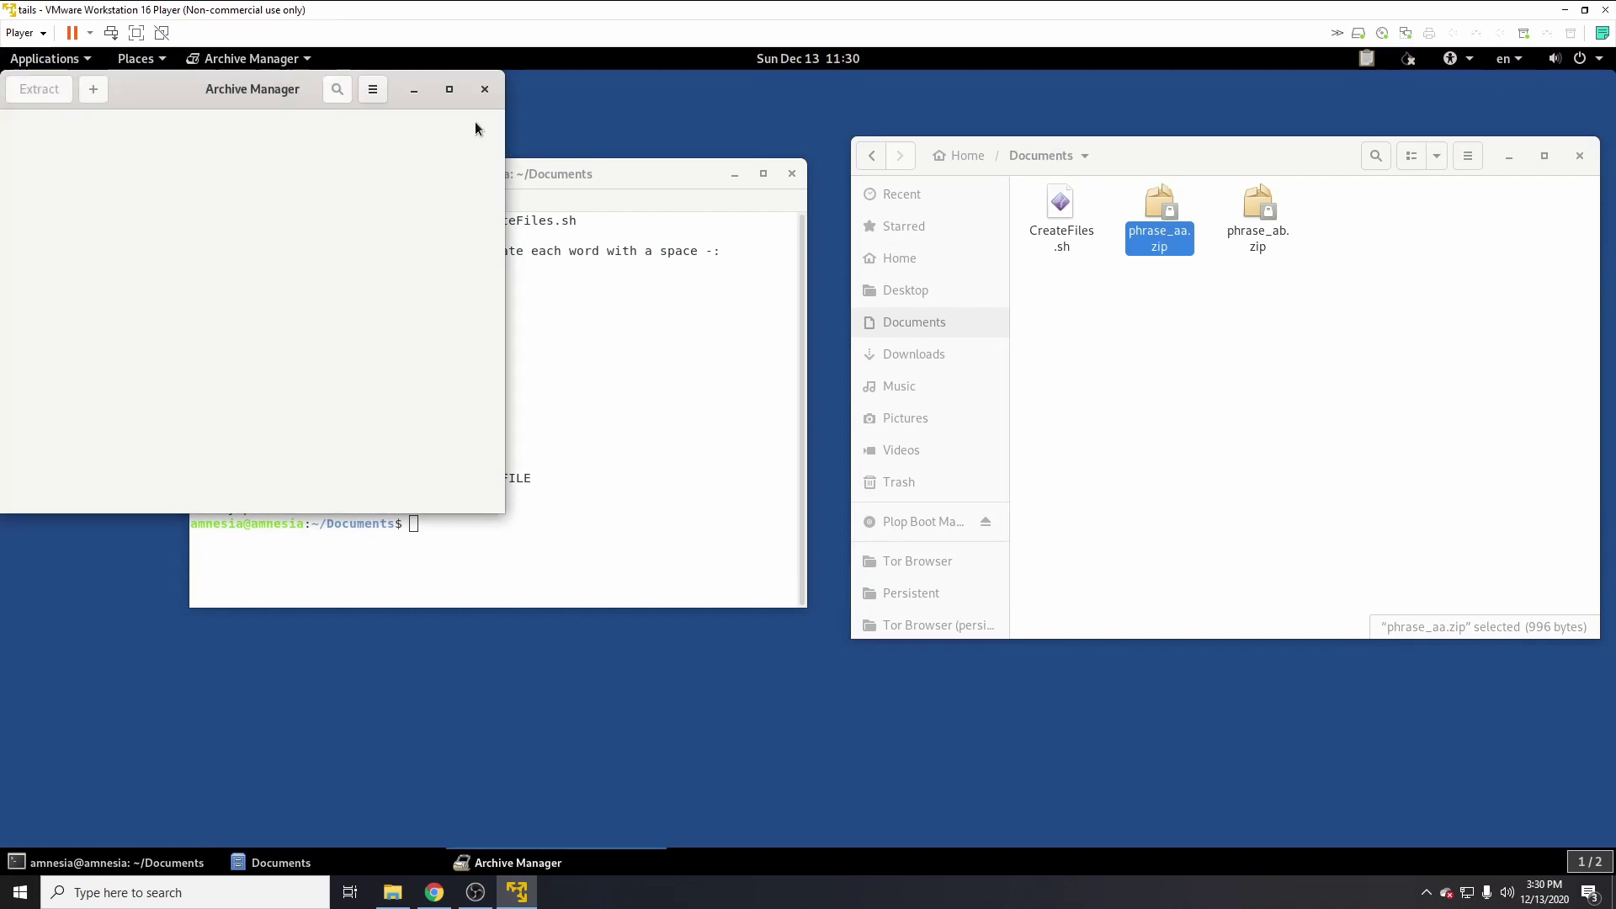
click(485, 90)
click(1260, 221)
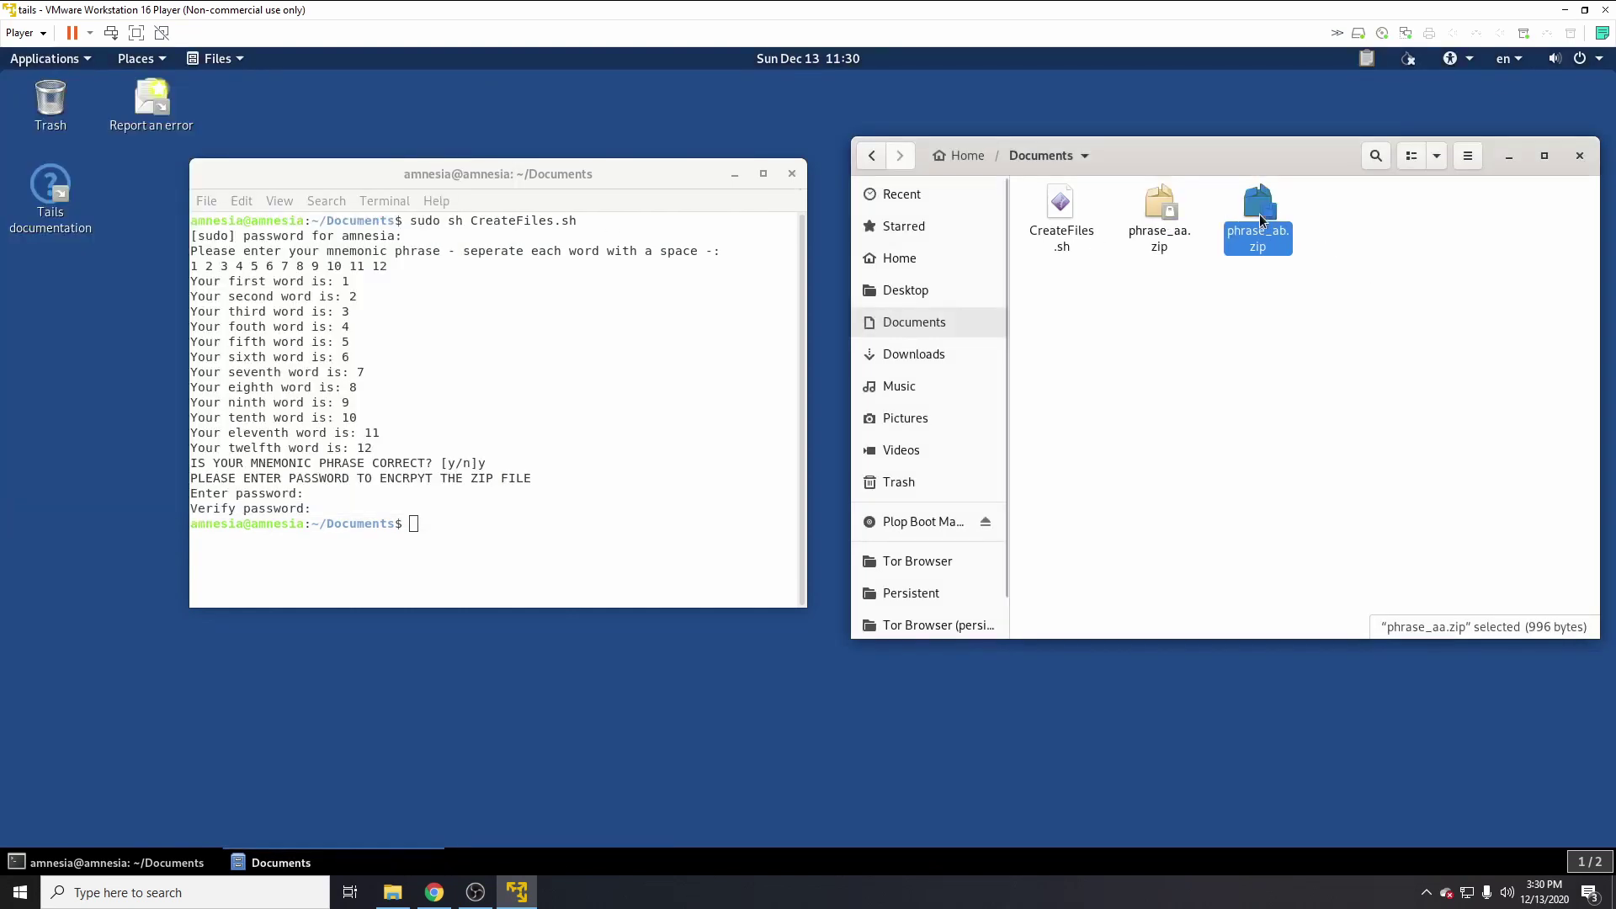
double_click(1260, 221)
click(396, 332)
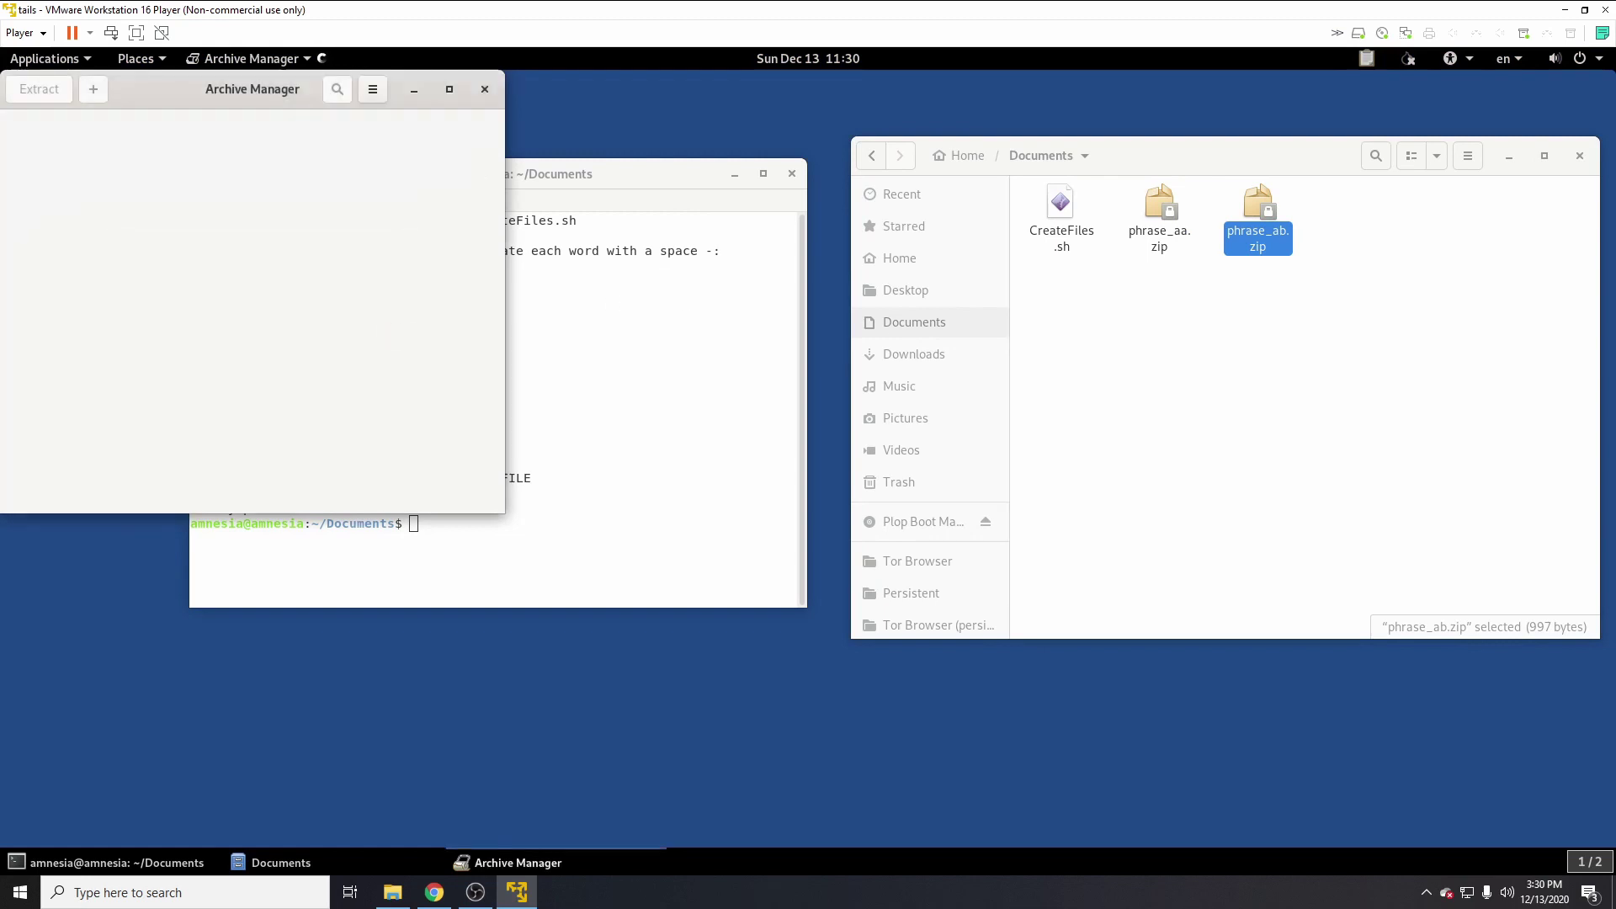
click(485, 89)
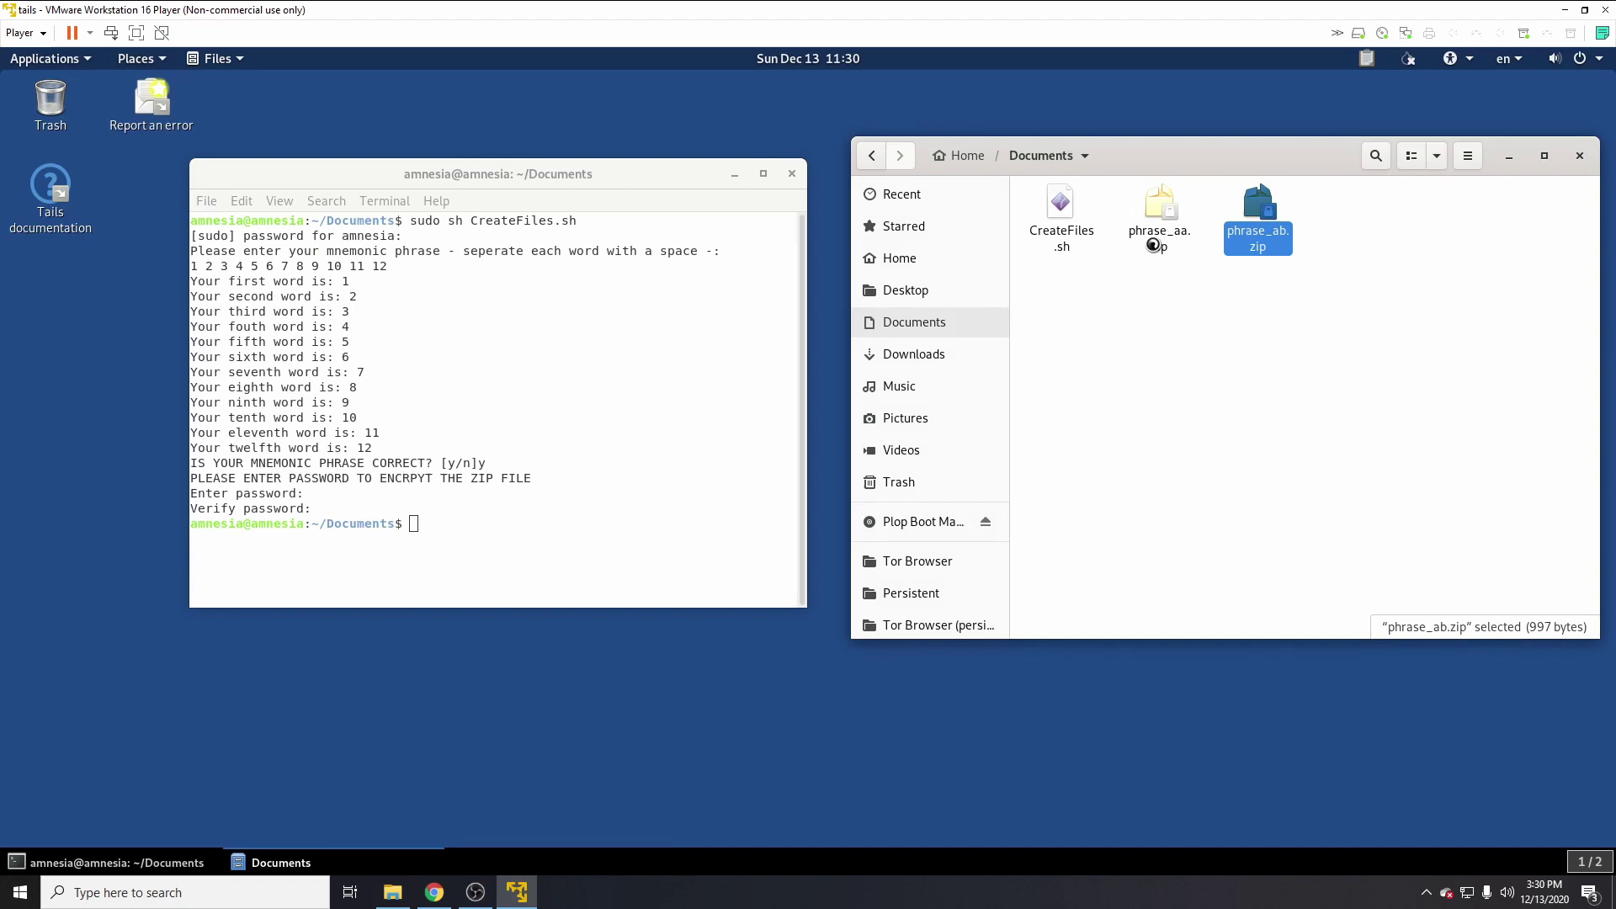
click(1276, 353)
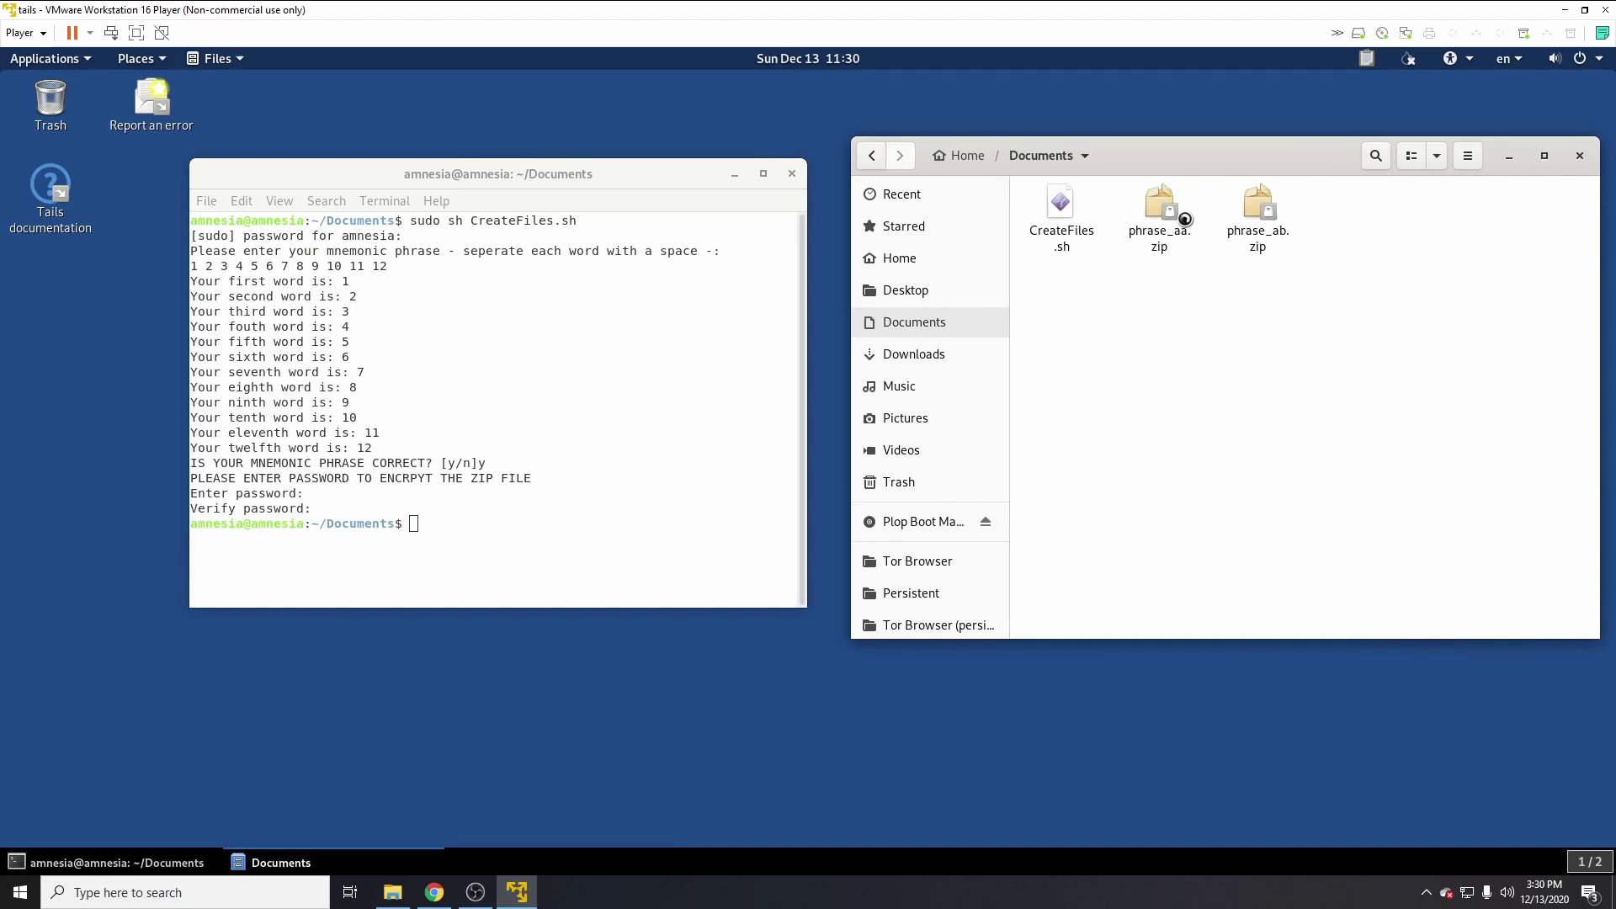
click(1153, 214)
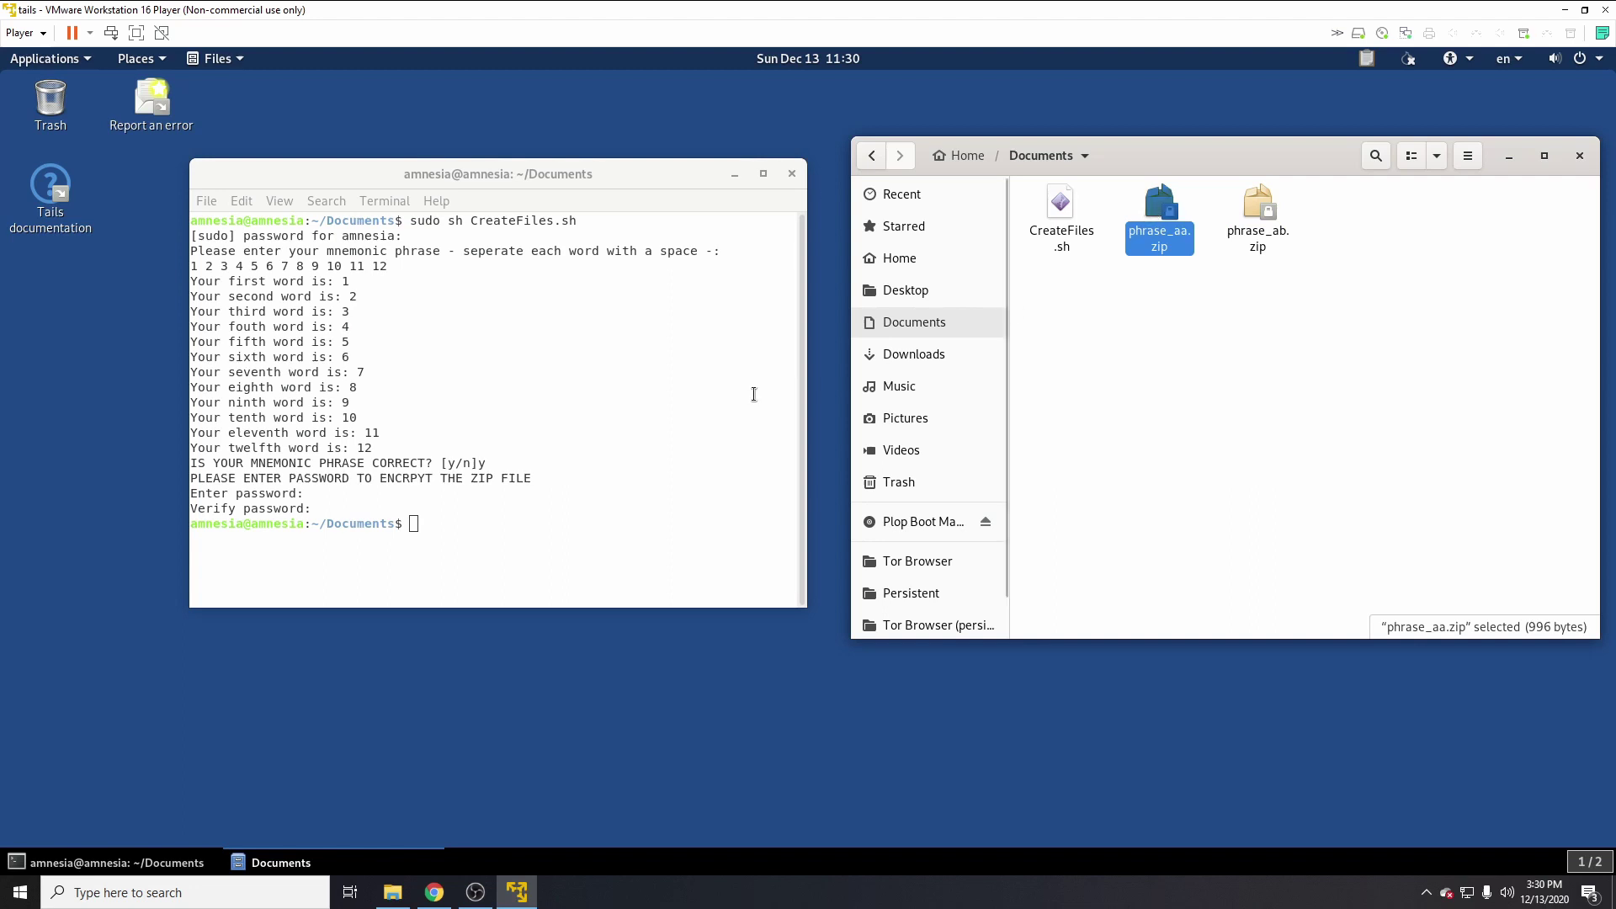
click(1258, 206)
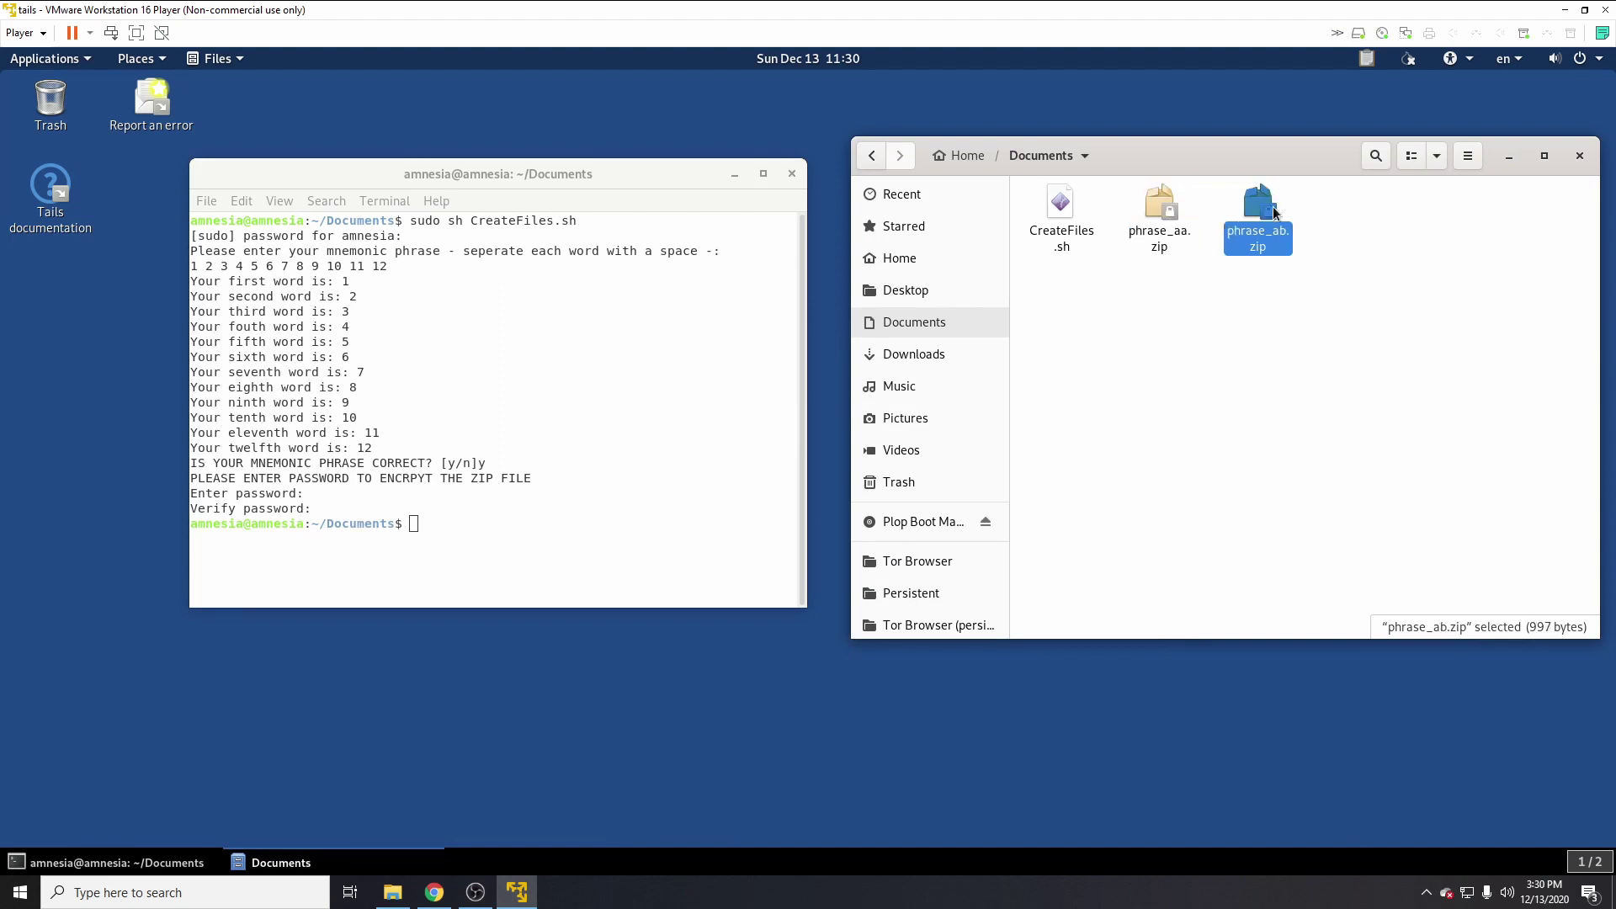
click(1176, 206)
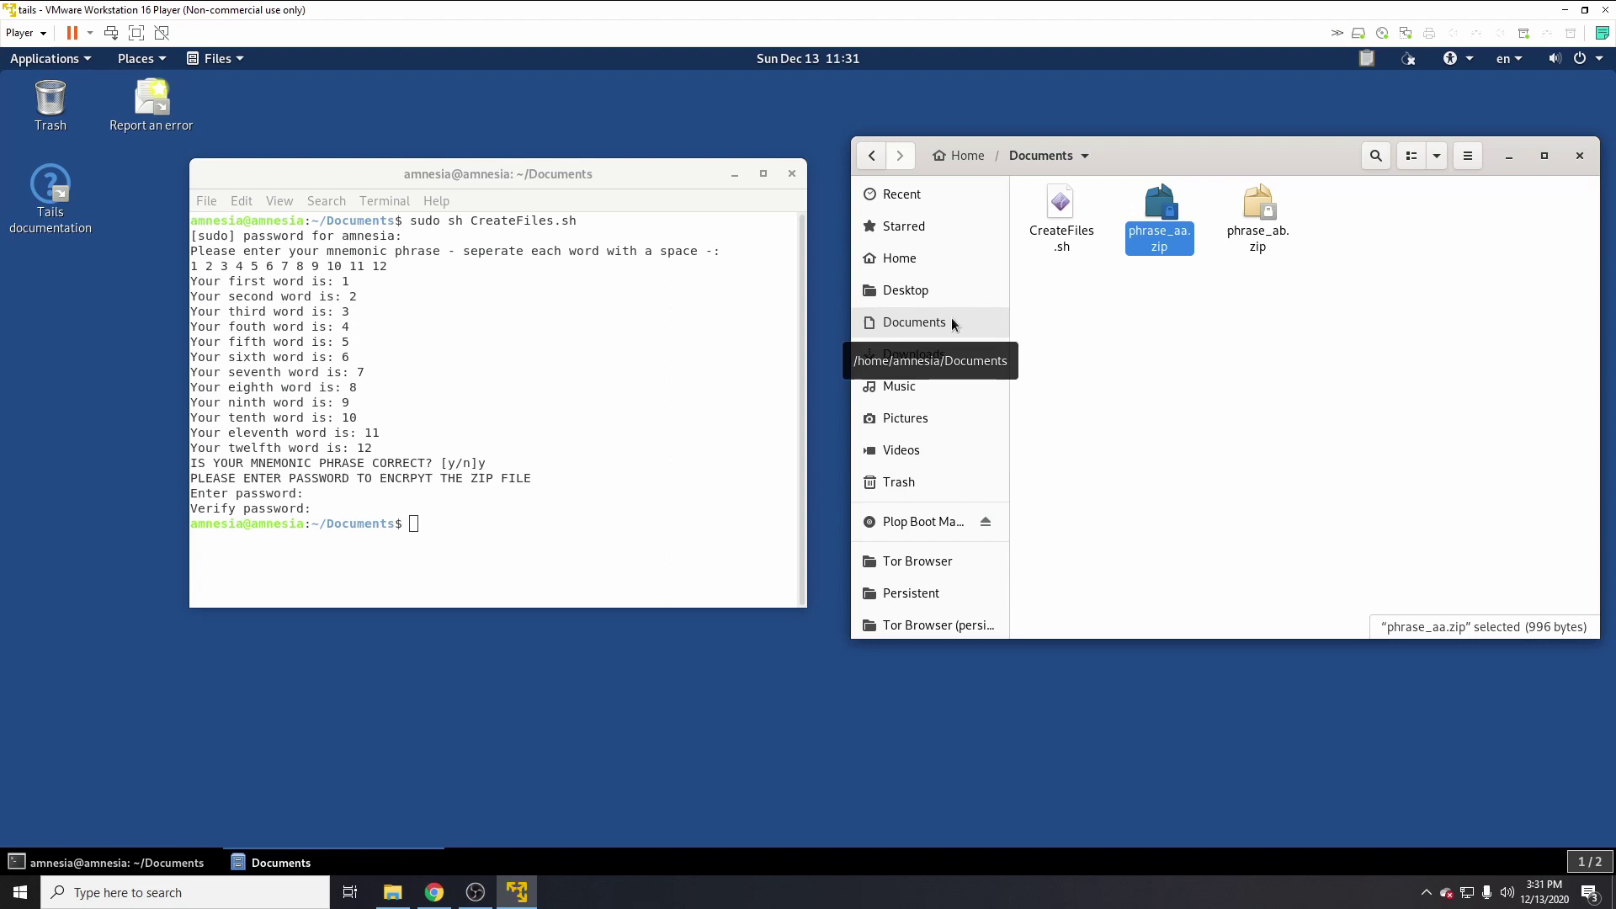
Step: Copy RestoreFiles.sh from Persistent > MnemonicUSB
click(931, 266)
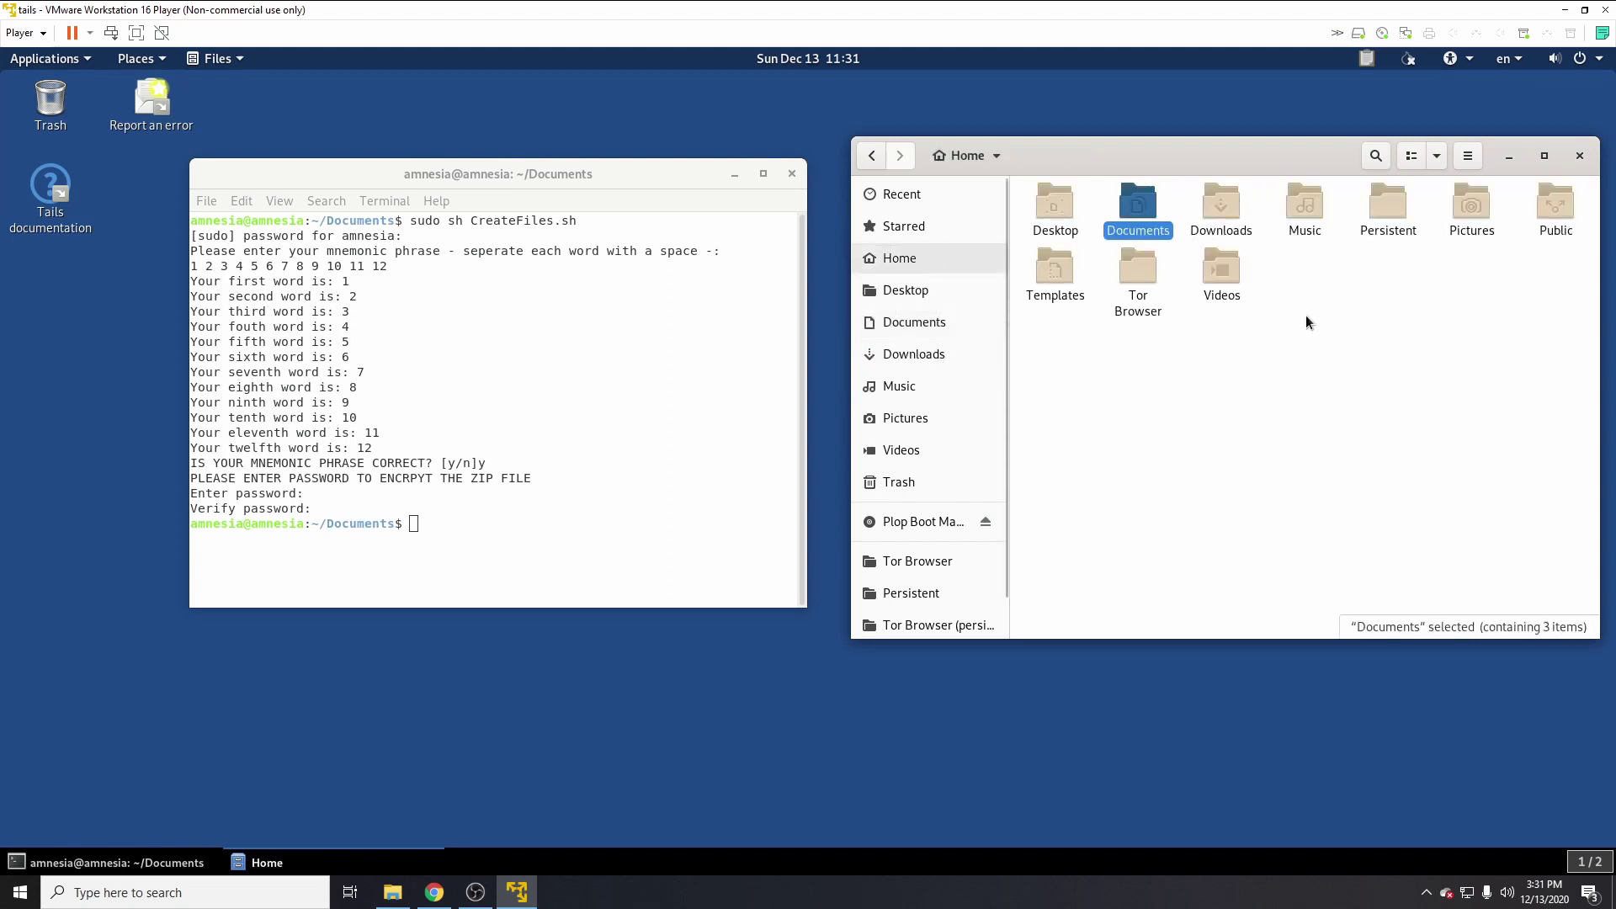
double_click(1402, 213)
double_click(1069, 206)
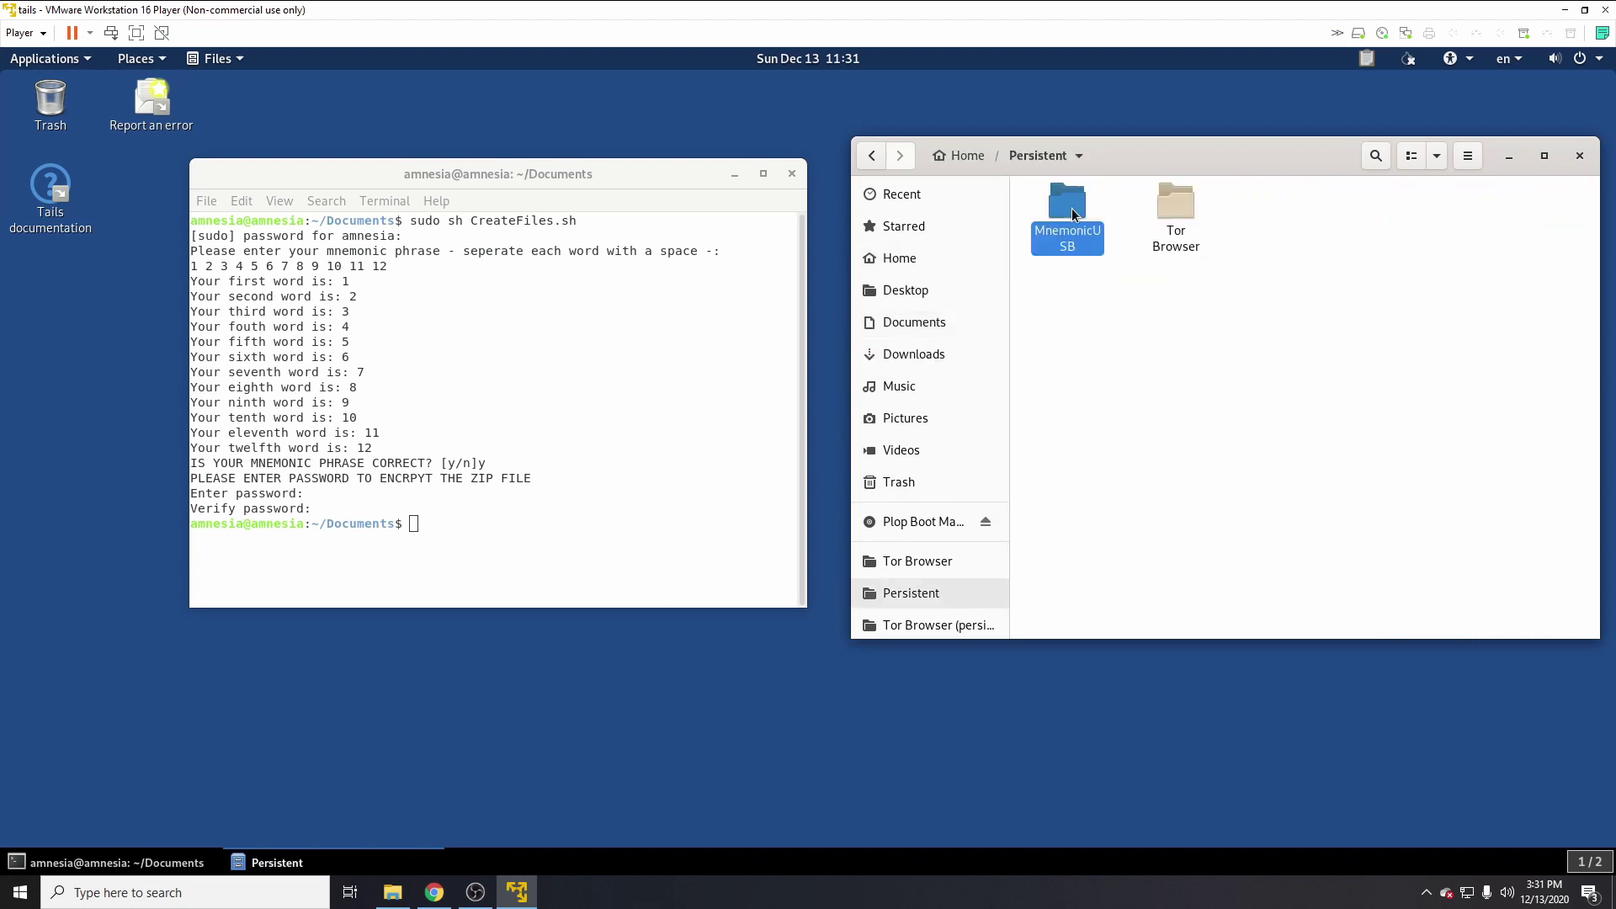
click(1317, 229)
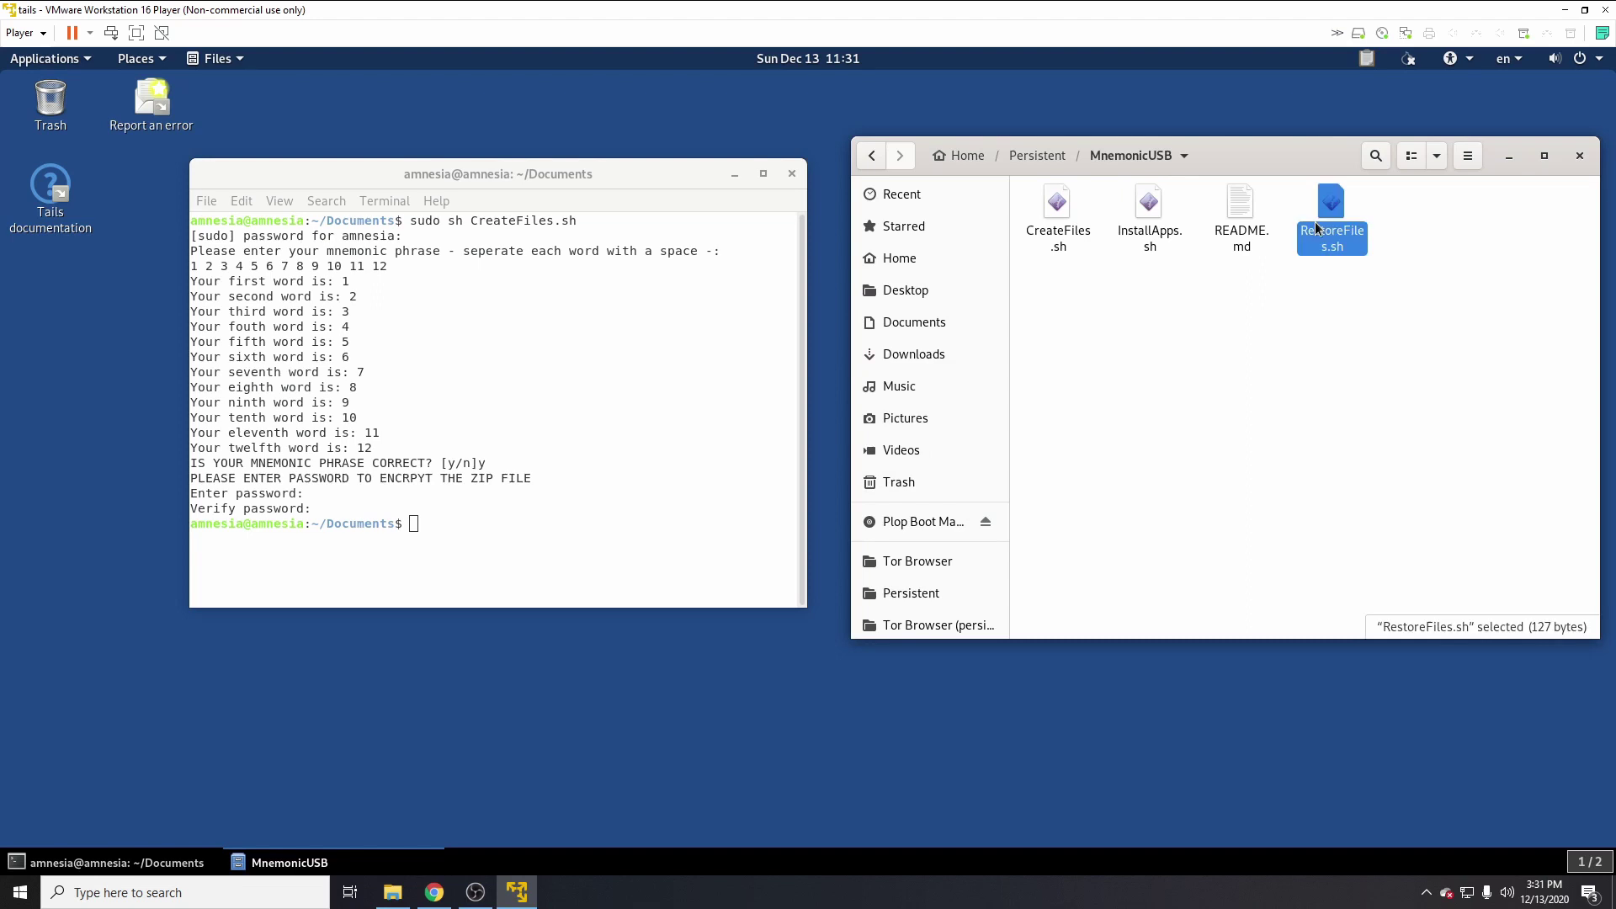
right_click(1318, 227)
click(1366, 311)
Step: Paste RestoreFiles.sh into Documents and select both phrase zip archives
click(976, 158)
double_click(1170, 221)
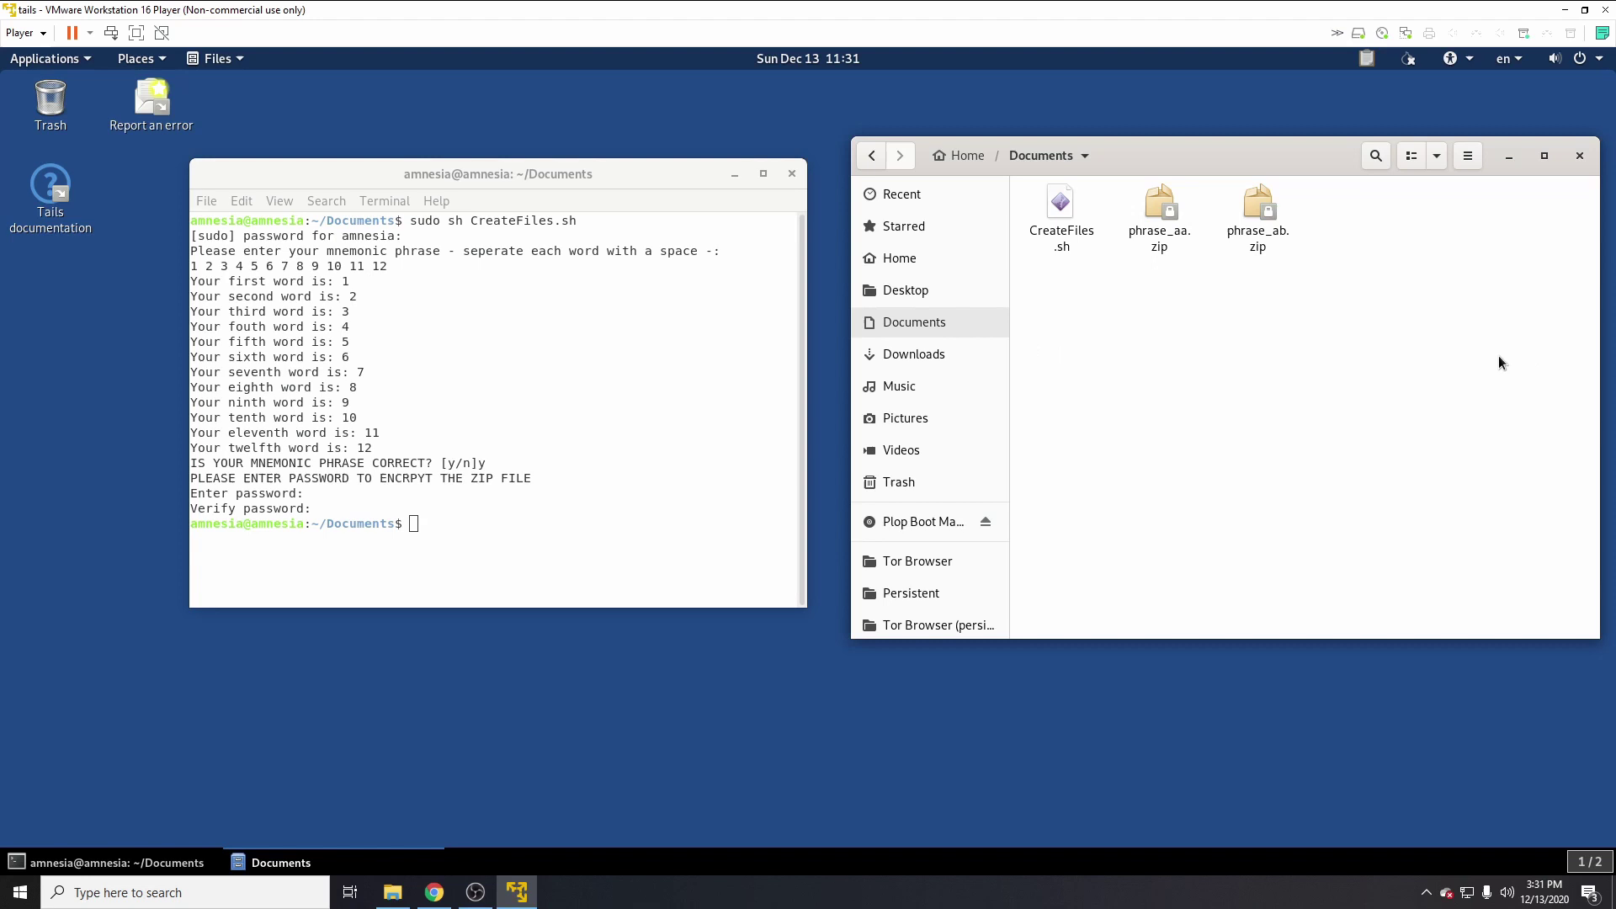
right_click(1176, 334)
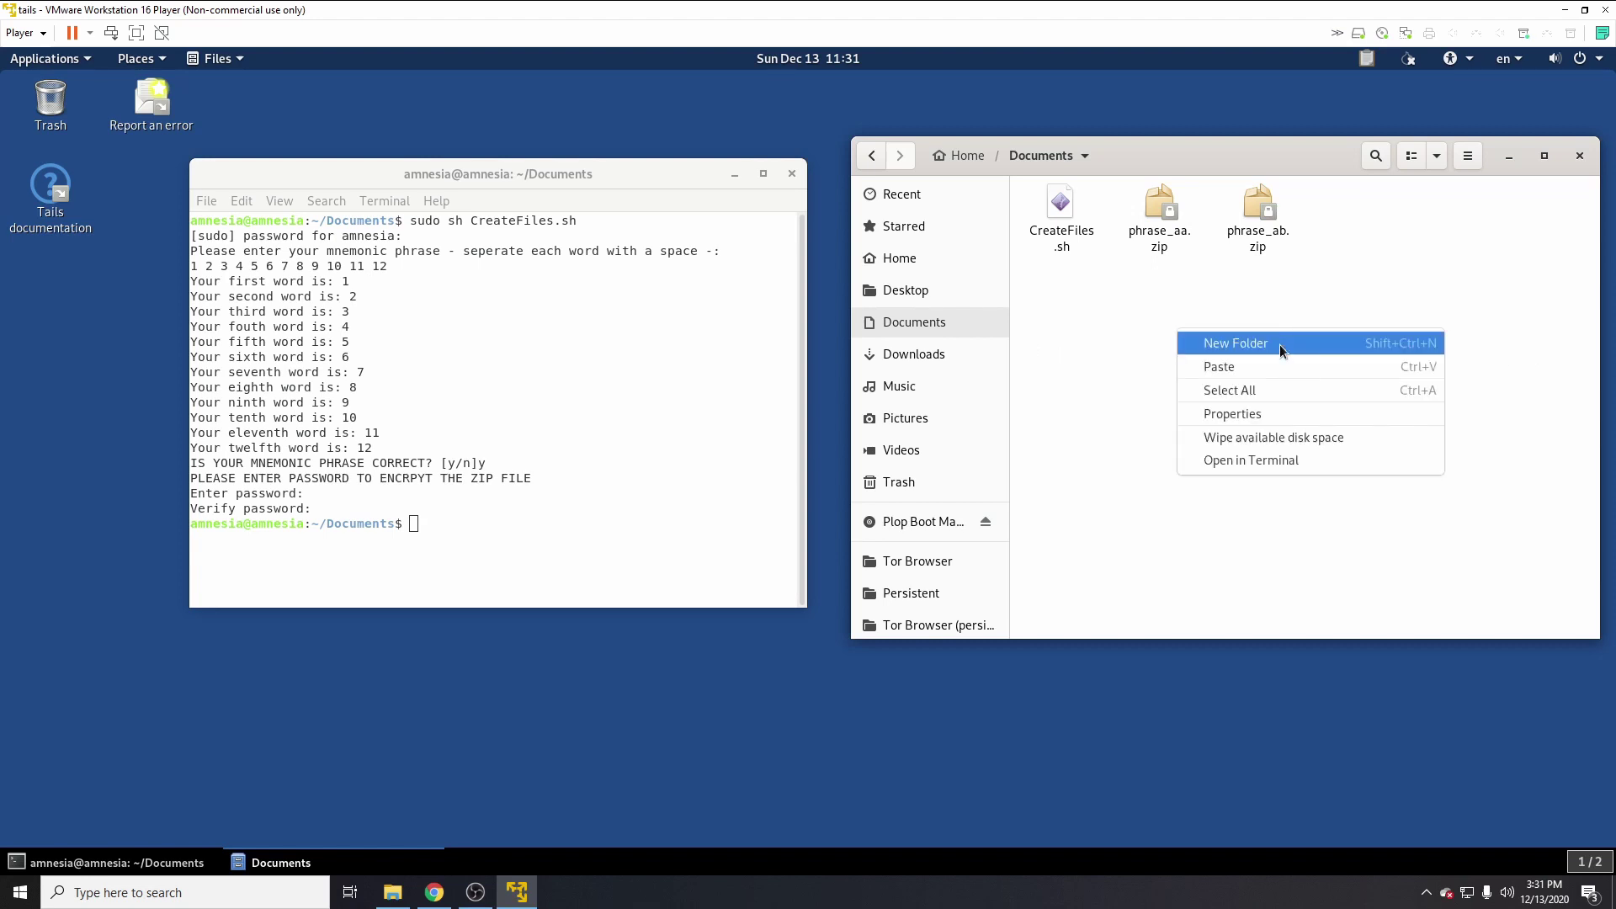
click(1256, 372)
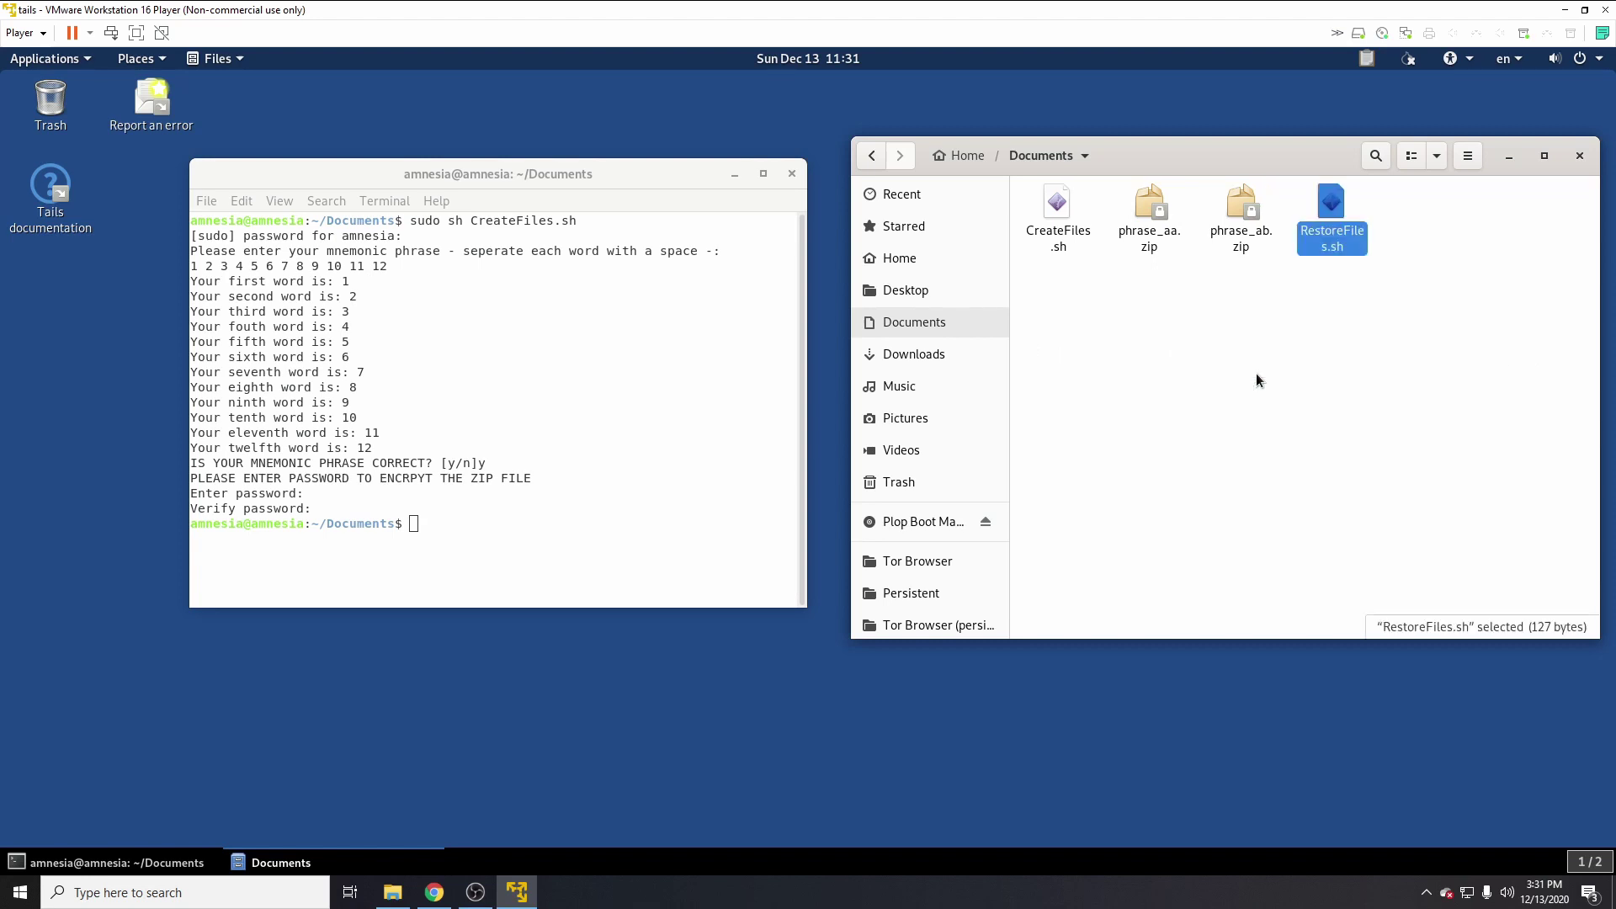
click(1294, 265)
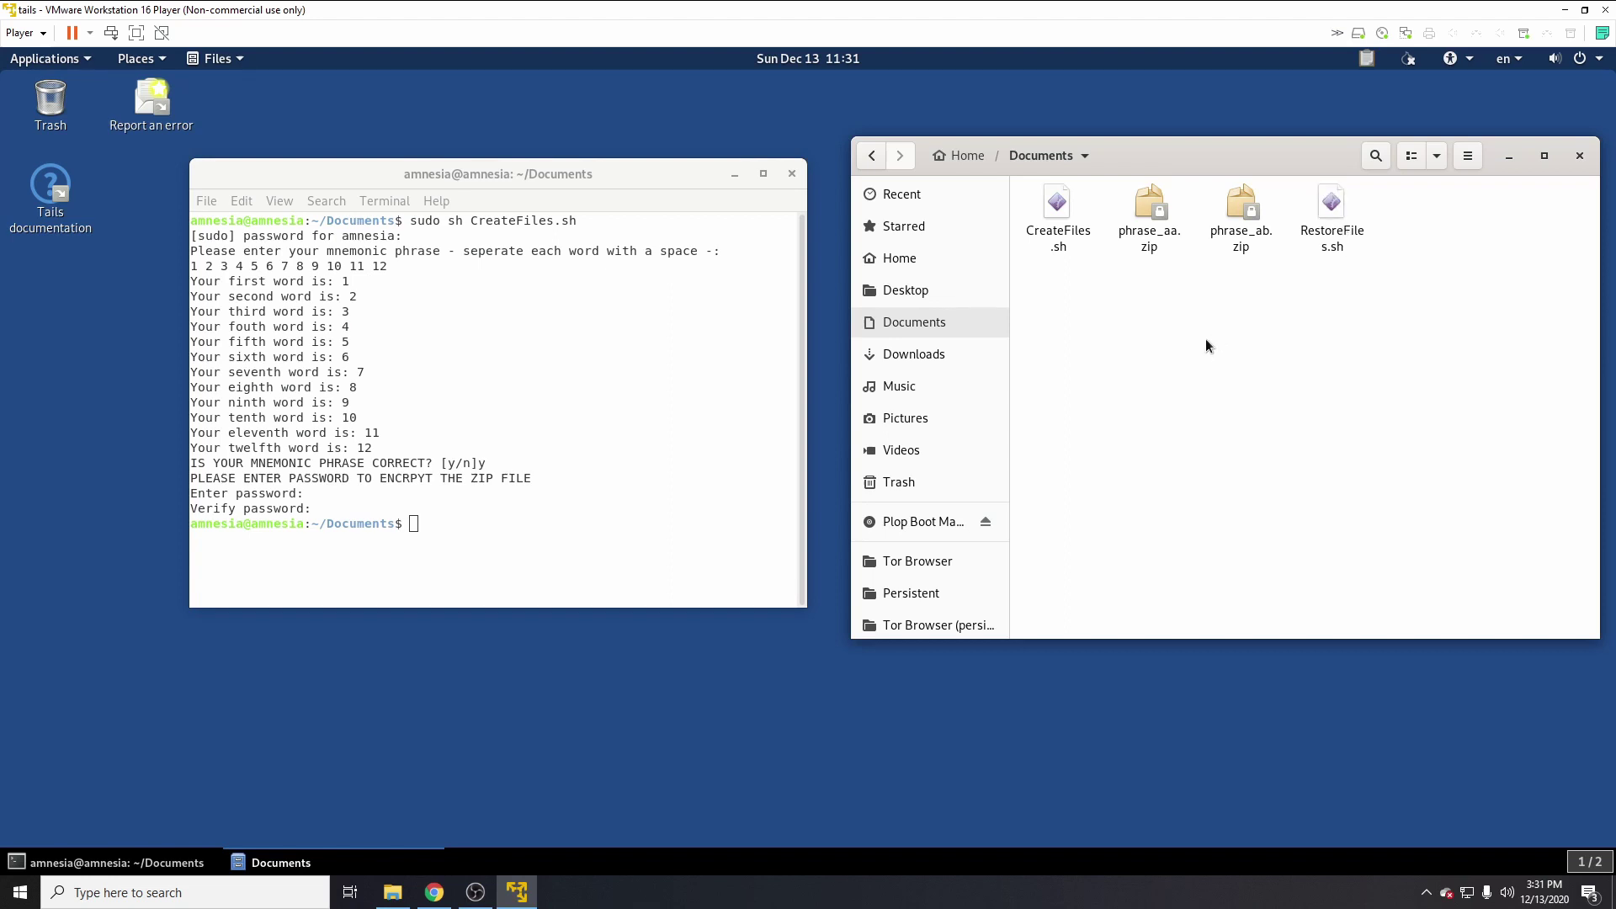
drag(1275, 301, 1161, 231)
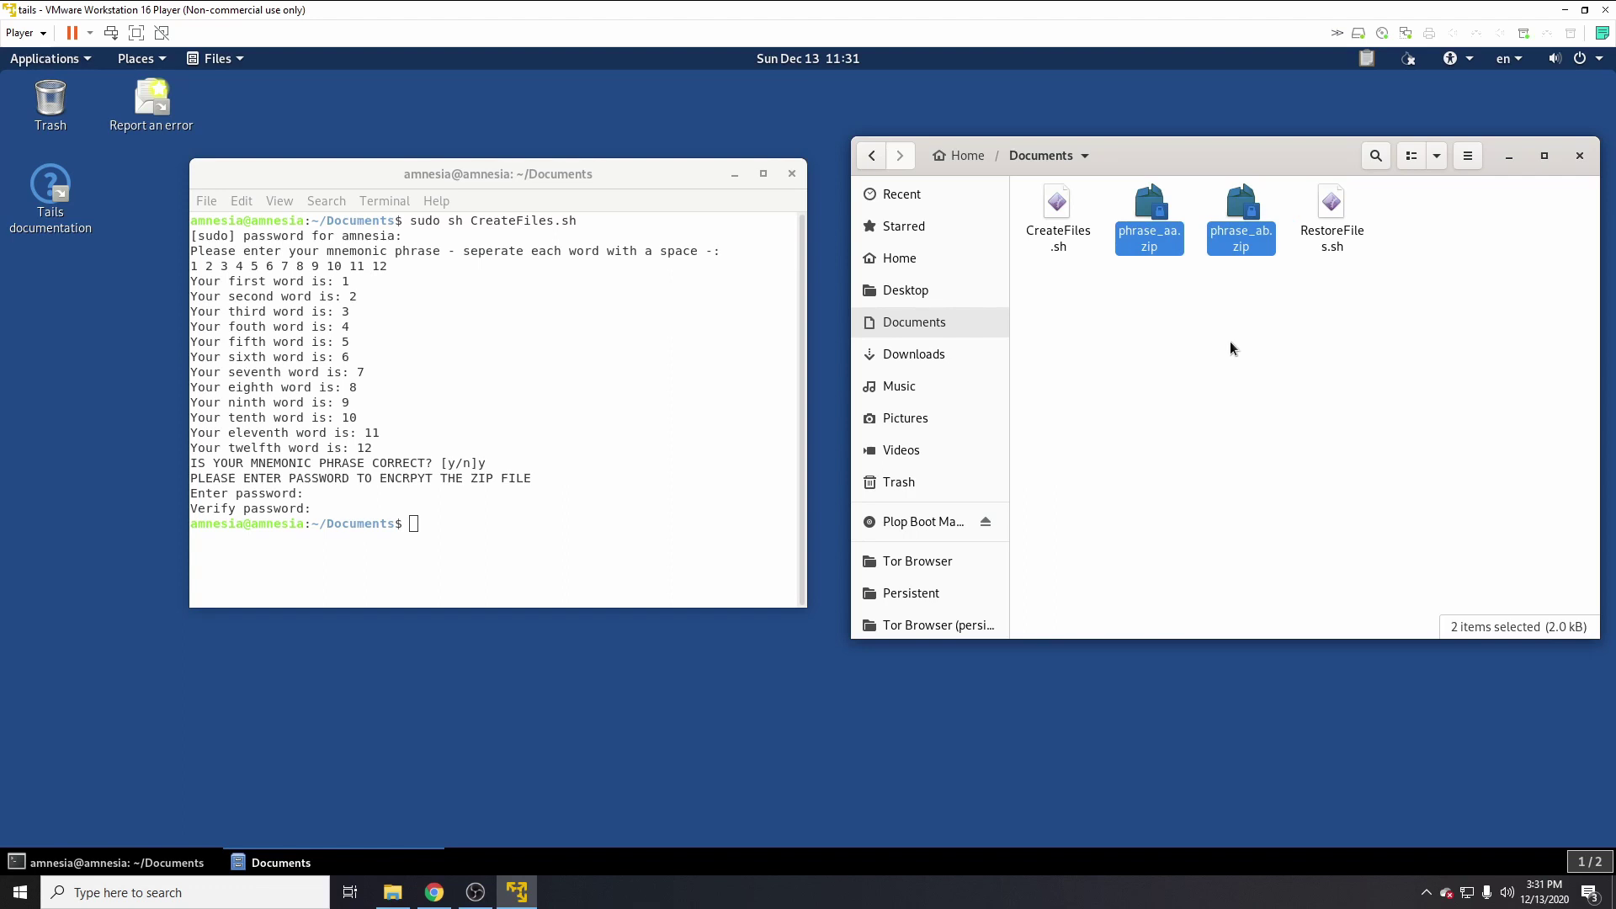
click(681, 523)
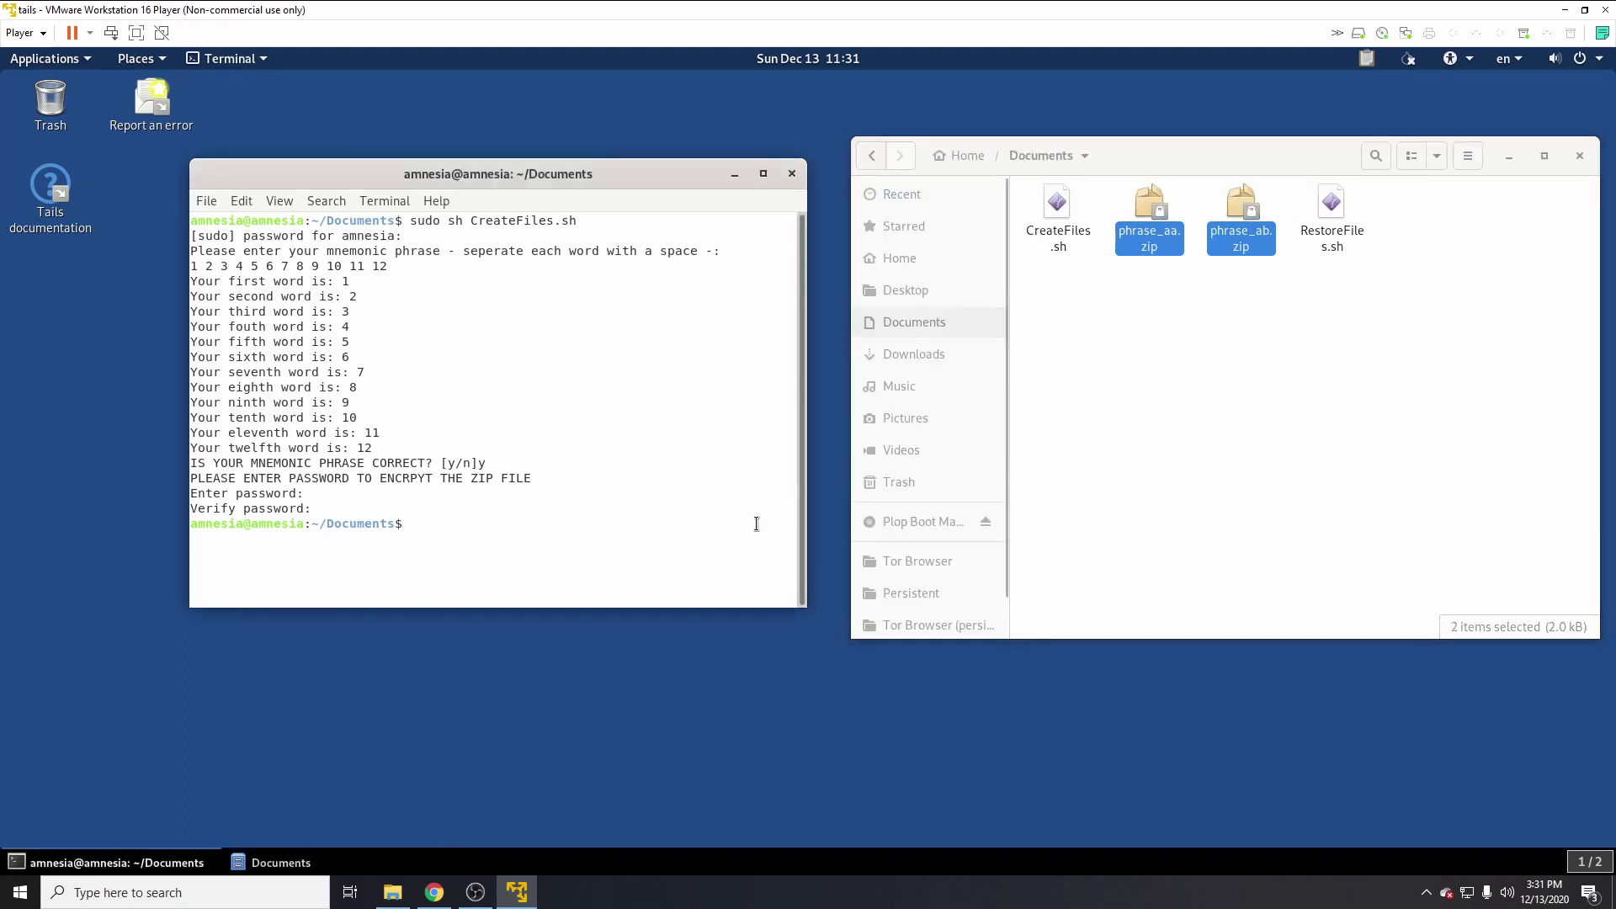
Step: Run RestoreFiles.sh with sudo and the zip password, then select the restored phrase.txt
text(sudo sh R)
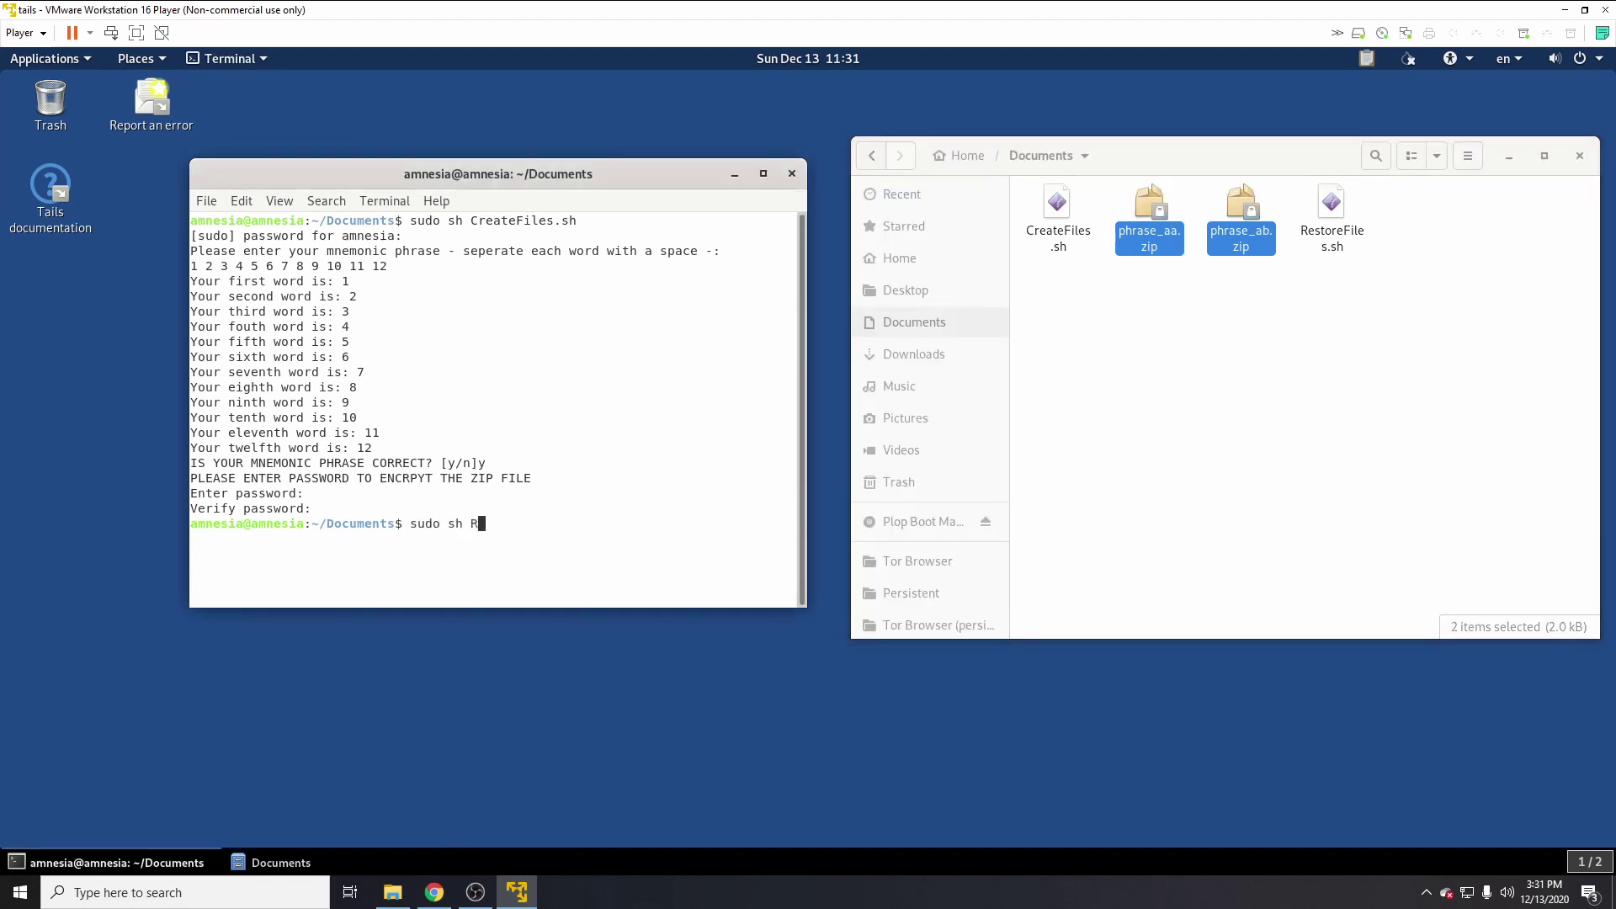
key(Tab)
key(Return)
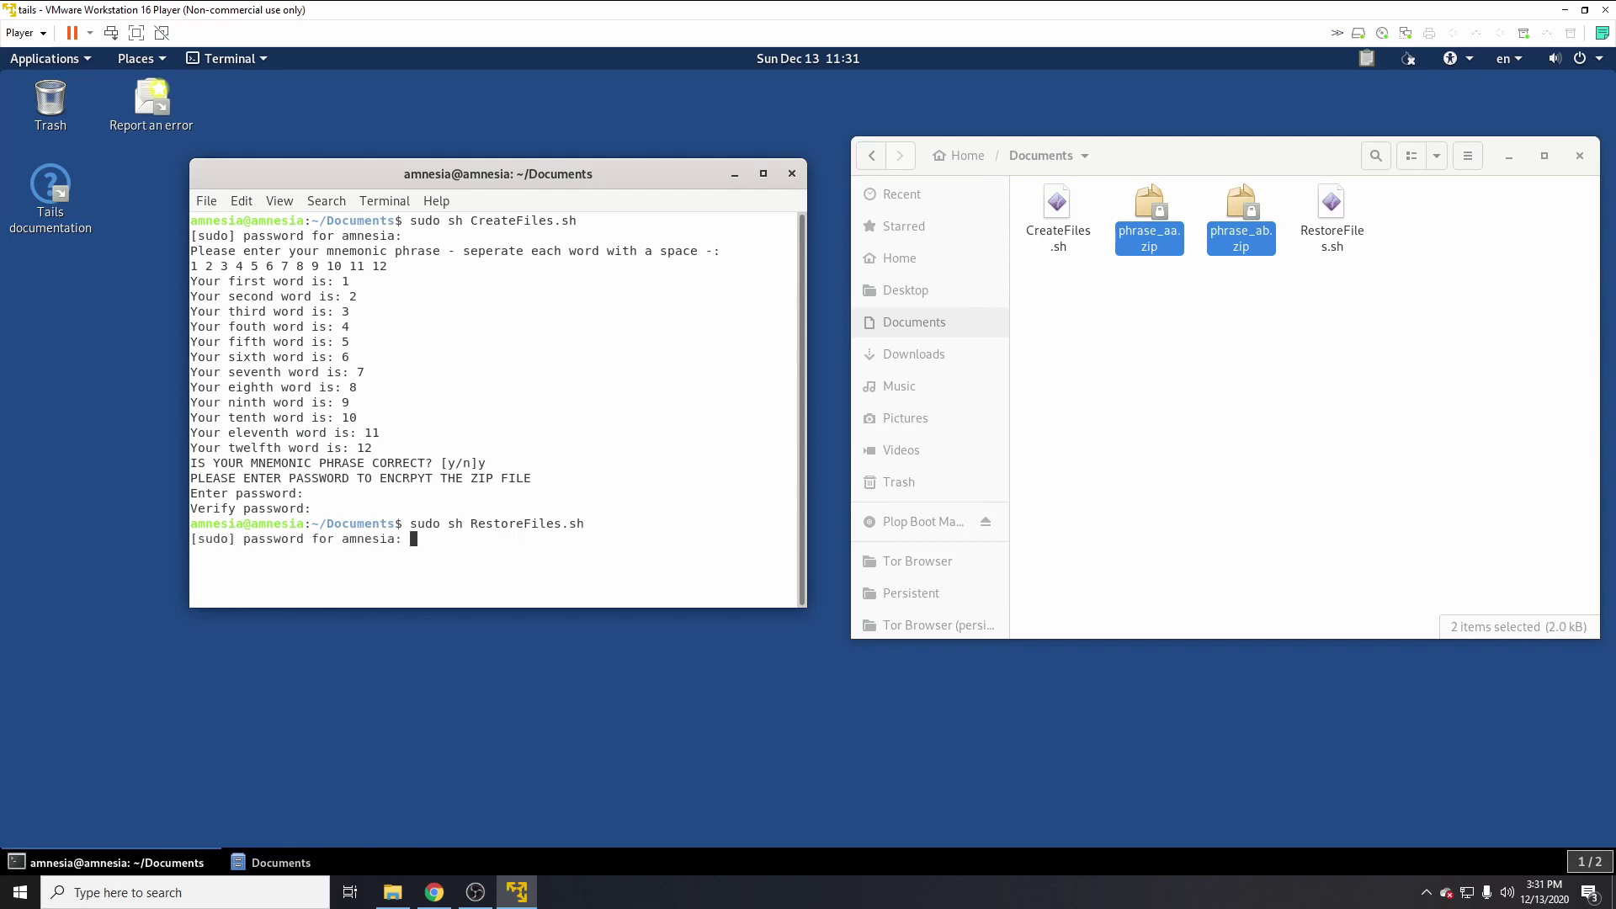
key(Return)
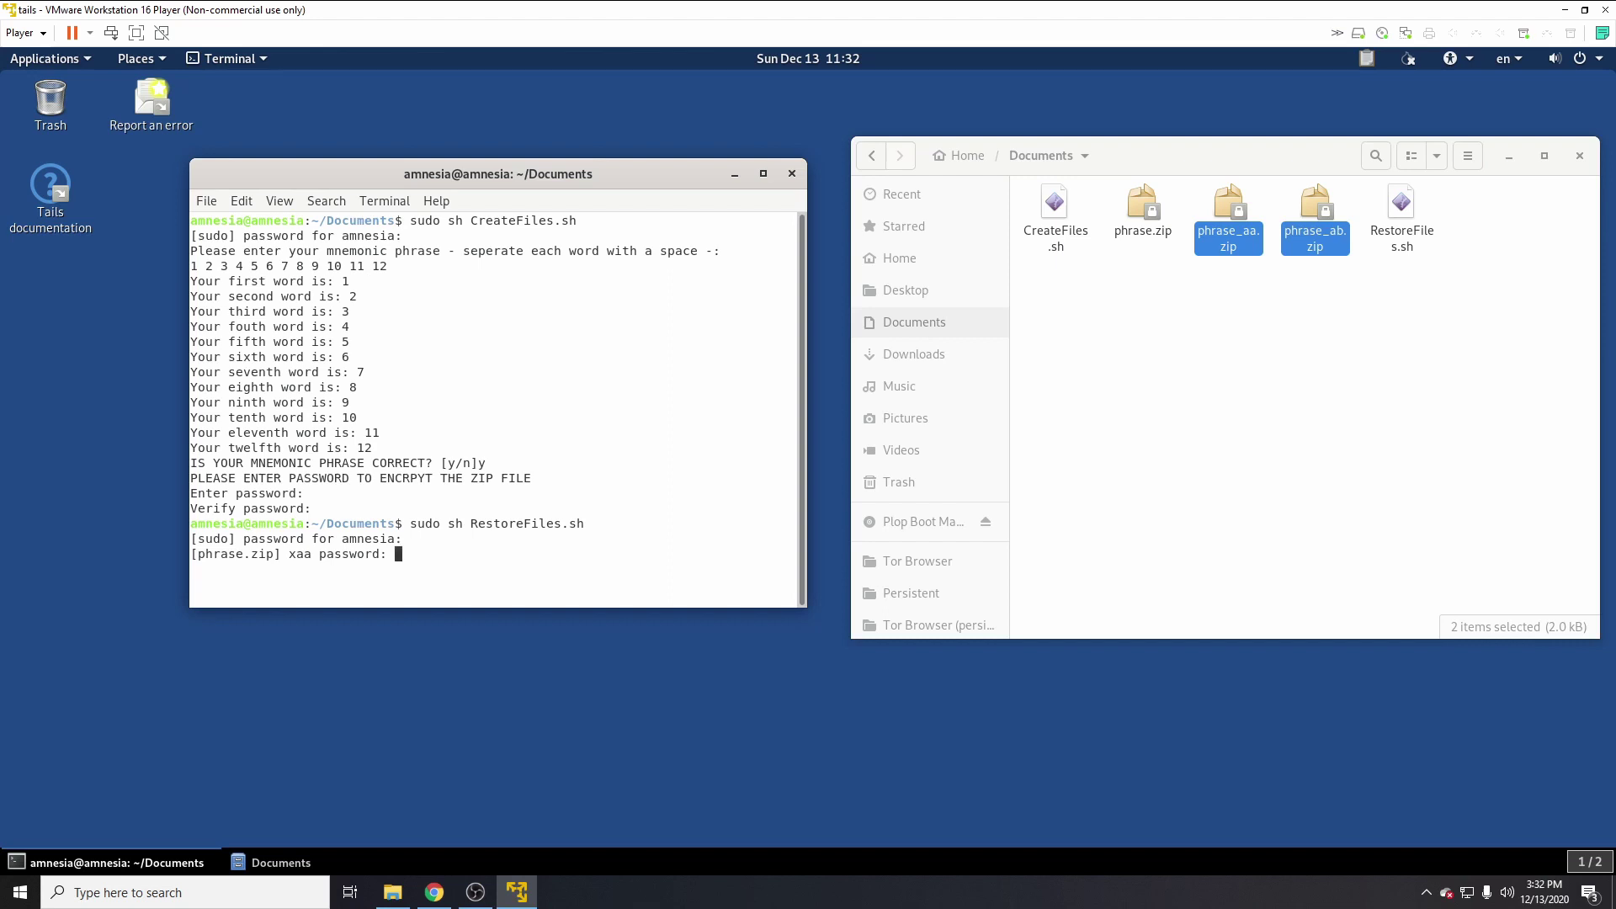
key(Return)
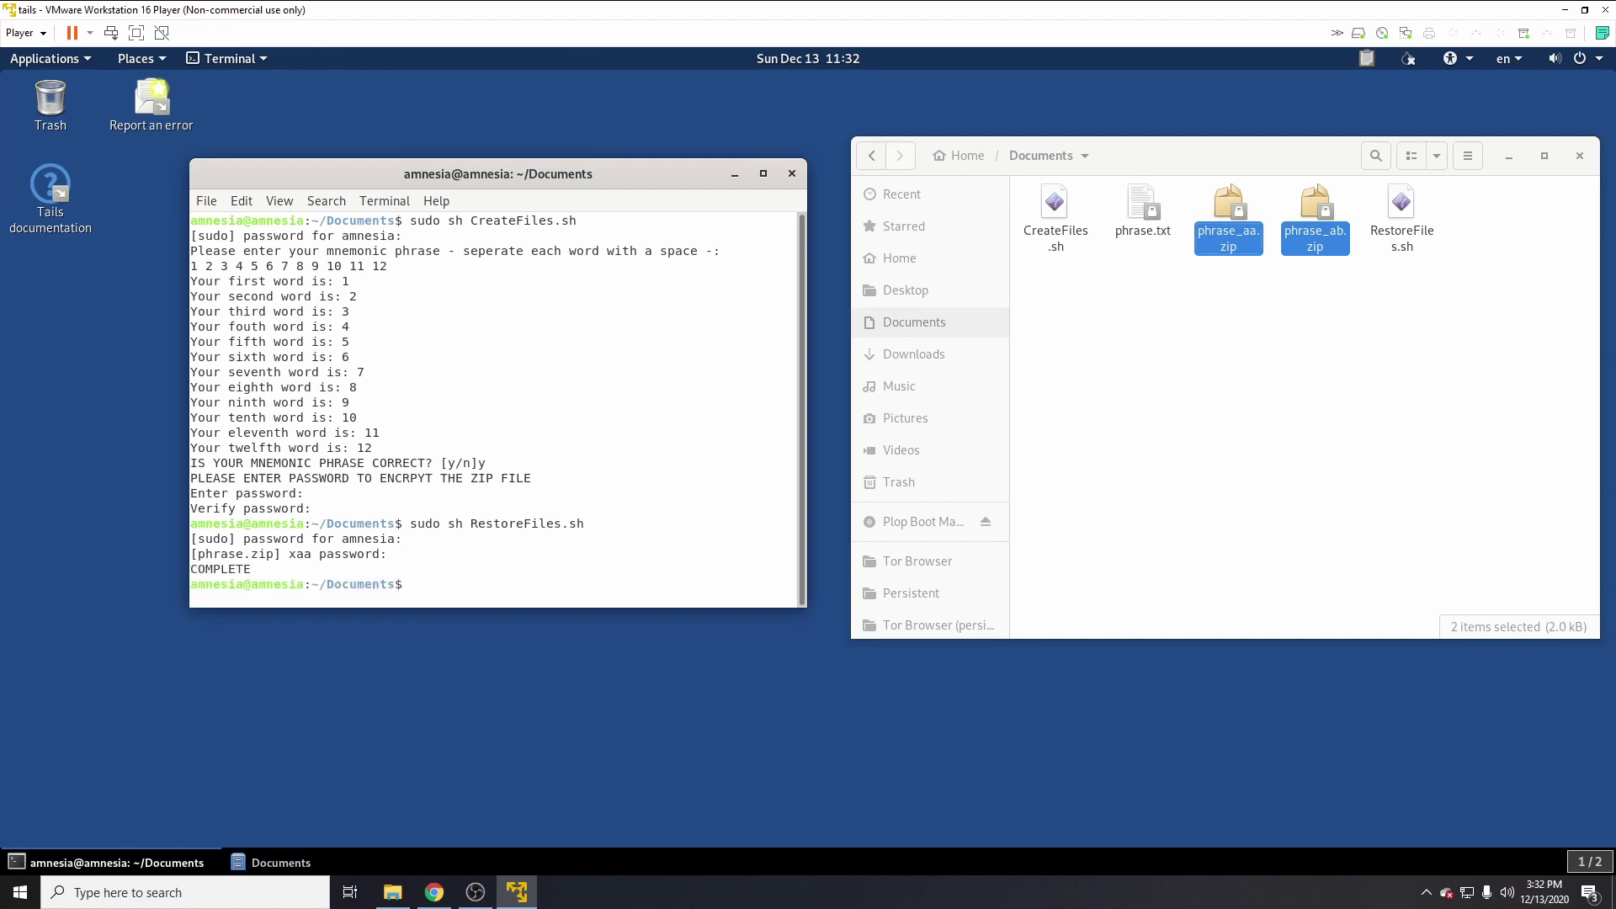
drag(1346, 309, 1309, 300)
click(1144, 209)
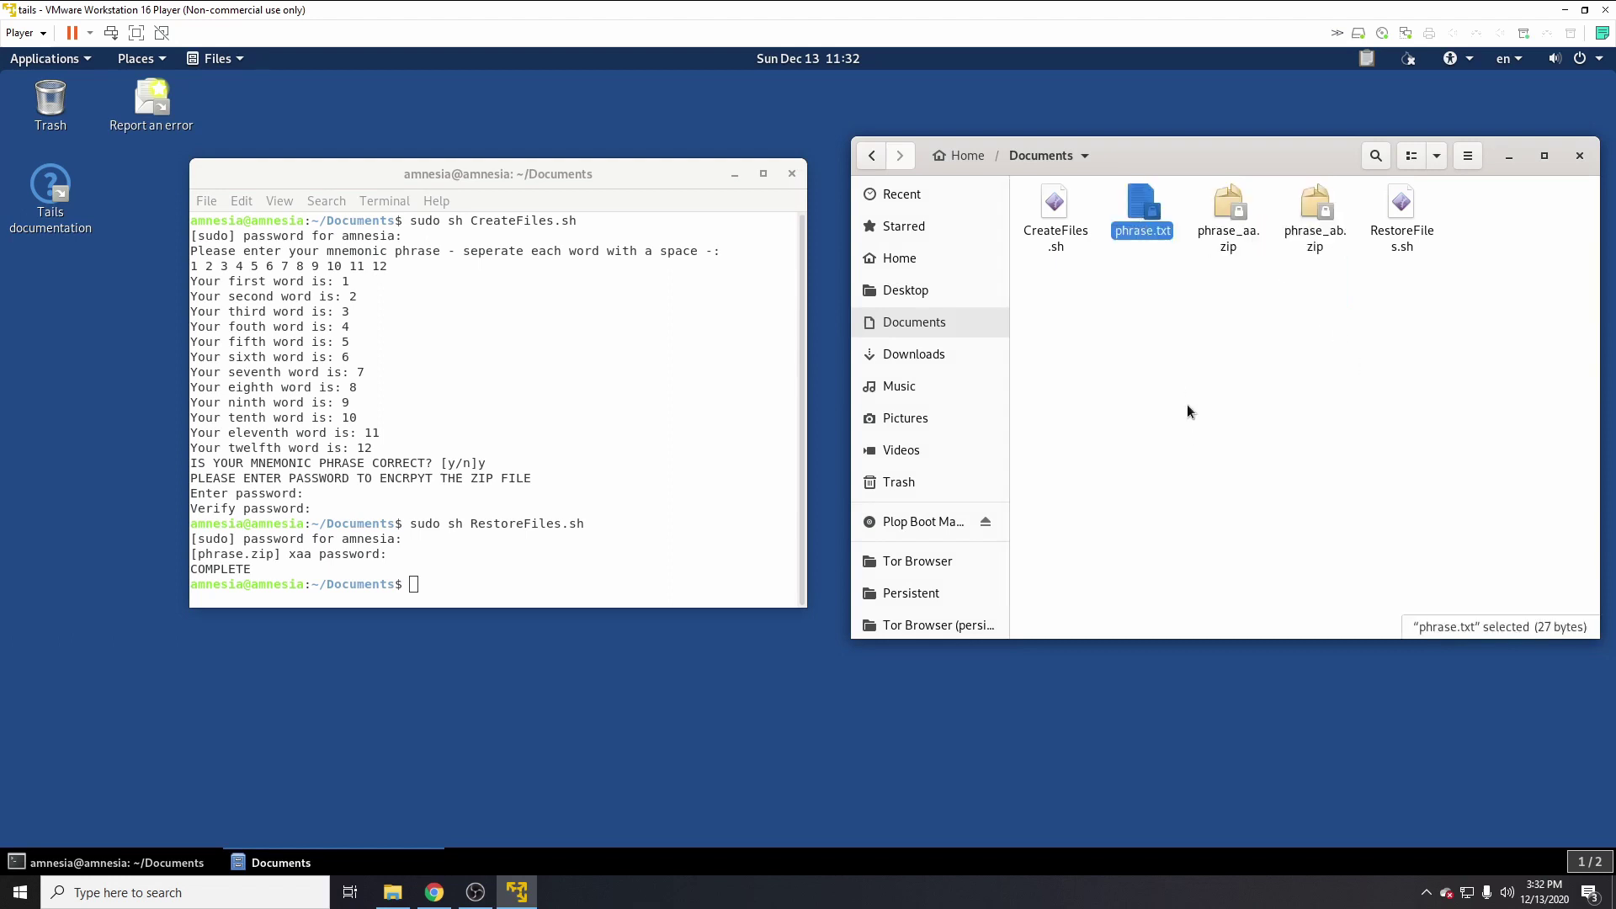
double_click(1149, 227)
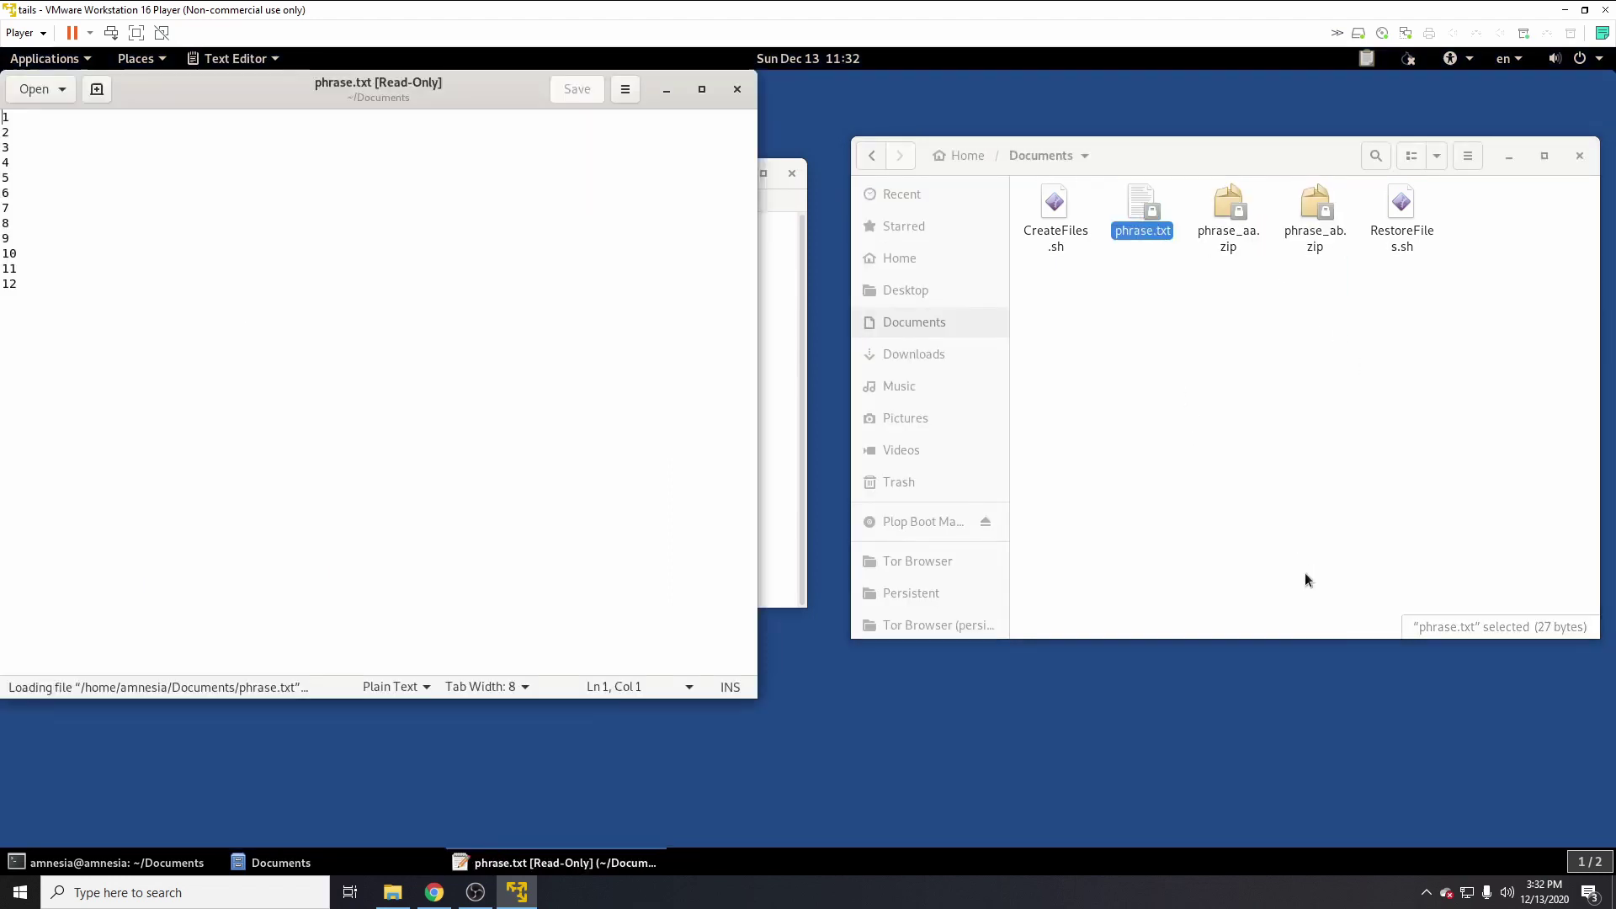
drag(90, 119, 83, 289)
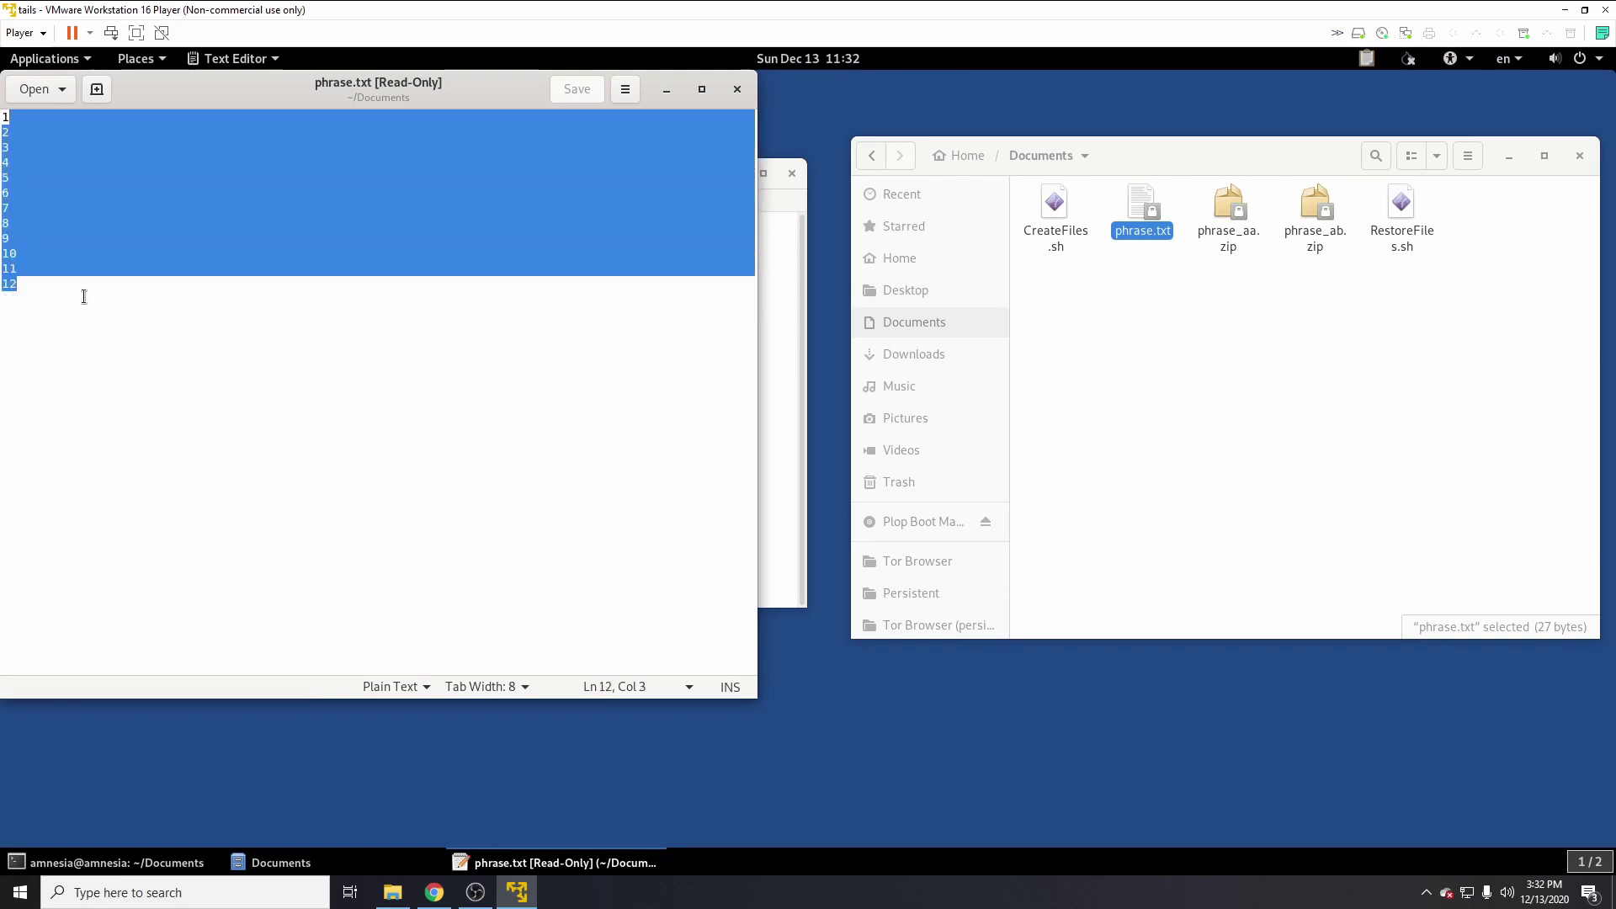
click(739, 89)
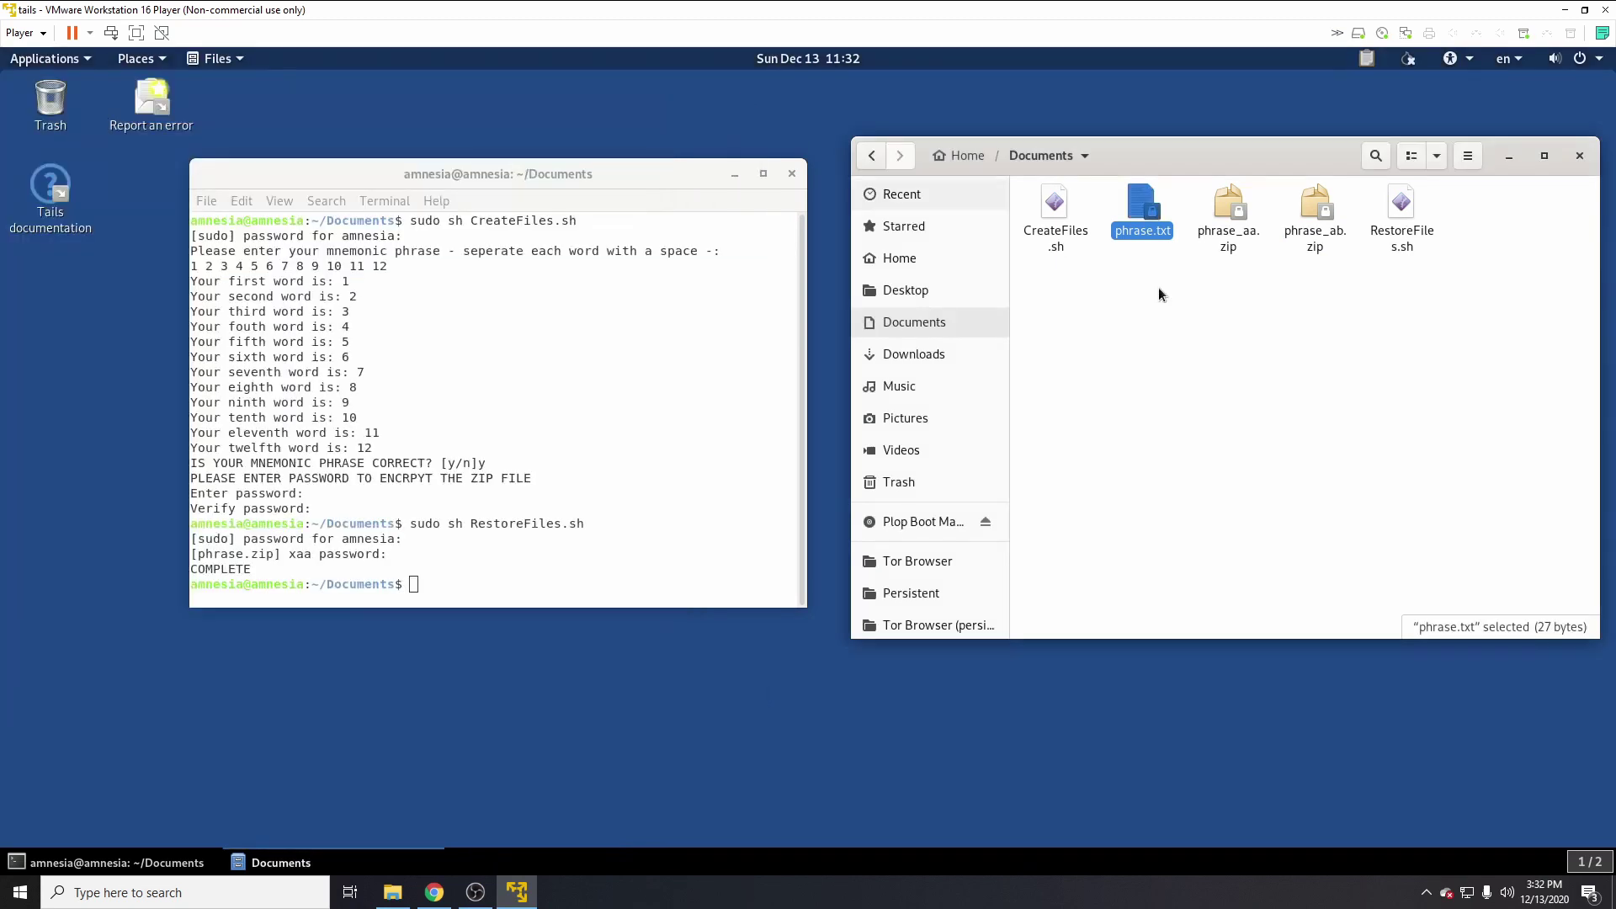